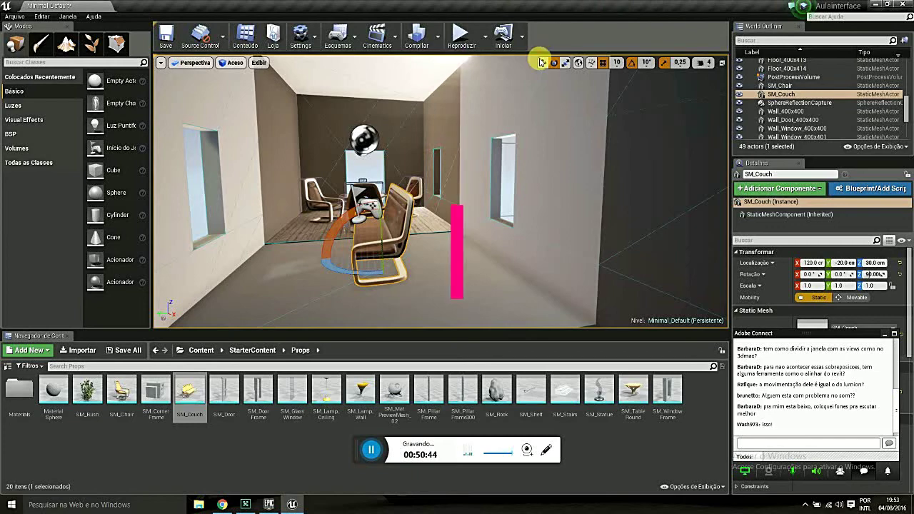
Move SM_Couch forward against the right wall to about X 600, Y -160.
click(542, 63)
drag(417, 266, 433, 284)
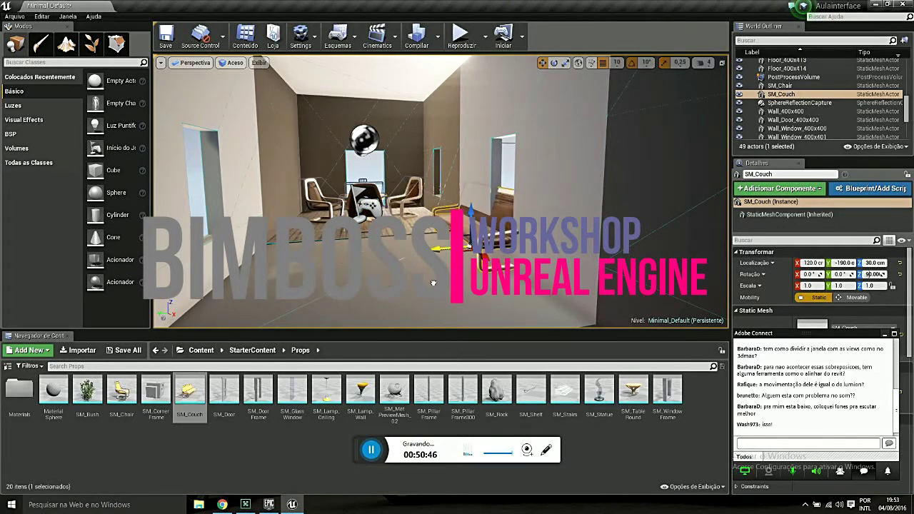
drag(477, 263, 536, 317)
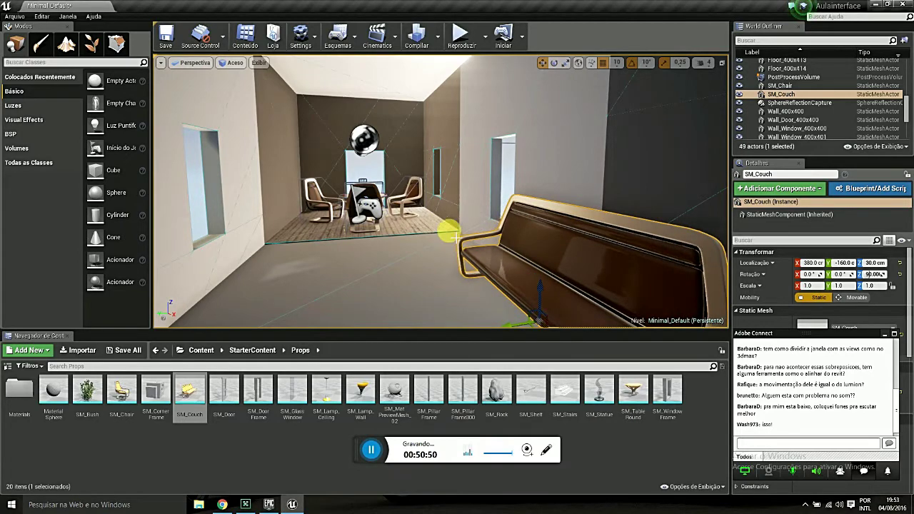
drag(451, 231, 500, 286)
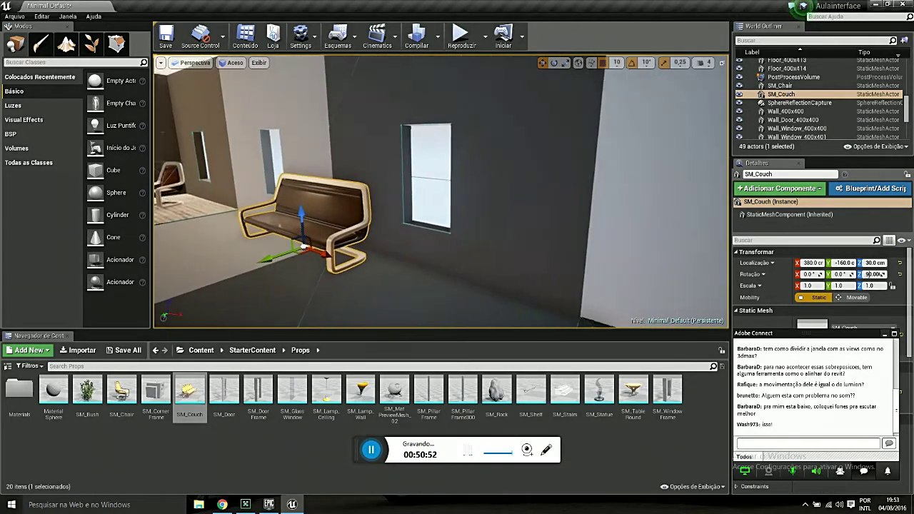
mouse_move(443, 215)
mouse_down()
mouse_move(457, 228)
mouse_move(429, 257)
mouse_move(587, 323)
mouse_up()
mouse_move(542, 302)
mouse_down()
mouse_move(534, 298)
mouse_move(572, 321)
mouse_up()
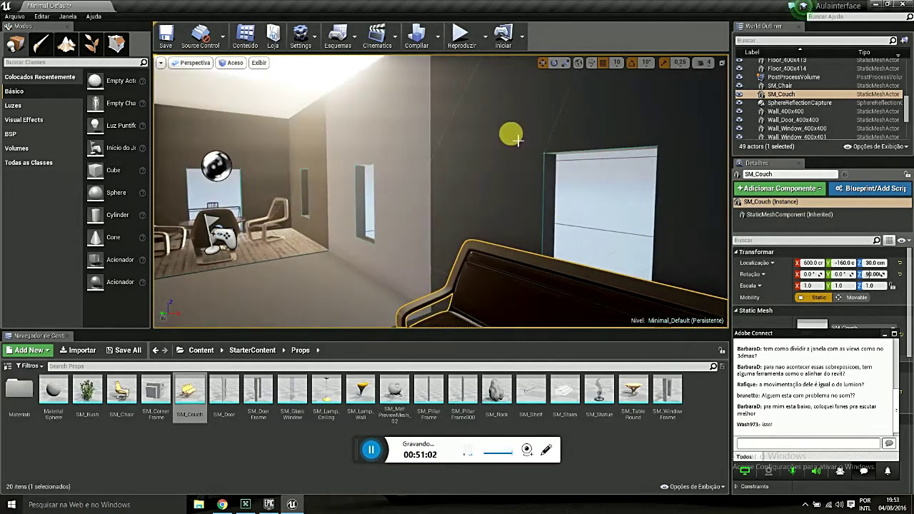
Fly into the end room with the chairs and drop an SM_DoorFrame into it.
mouse_move(507, 135)
mouse_down()
mouse_move(443, 215)
mouse_move(468, 195)
mouse_move(510, 187)
mouse_move(326, 166)
mouse_move(325, 143)
mouse_up()
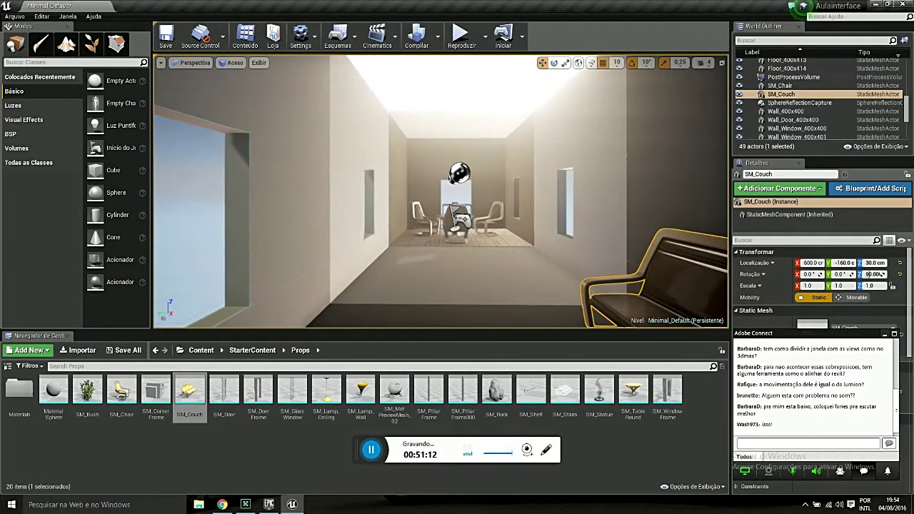
mouse_move(437, 223)
mouse_down()
mouse_move(536, 294)
mouse_move(617, 289)
mouse_move(500, 300)
mouse_up()
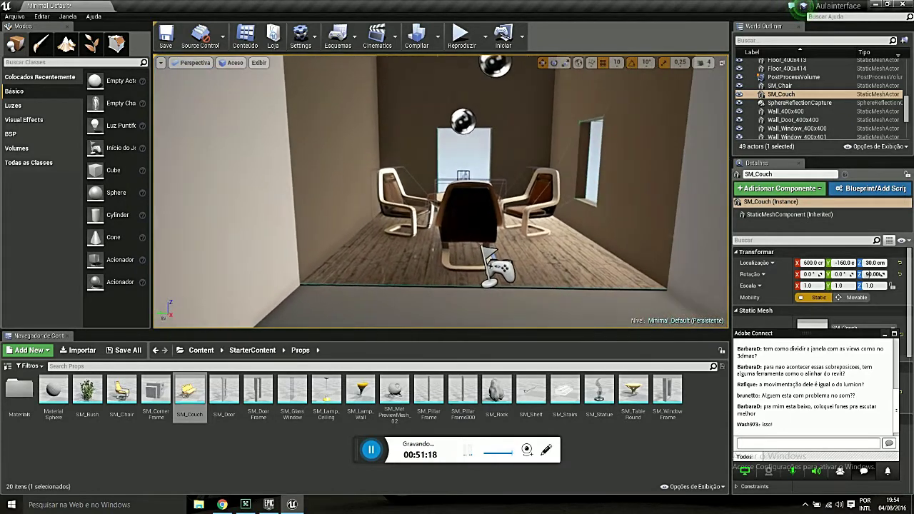
drag(258, 391, 400, 273)
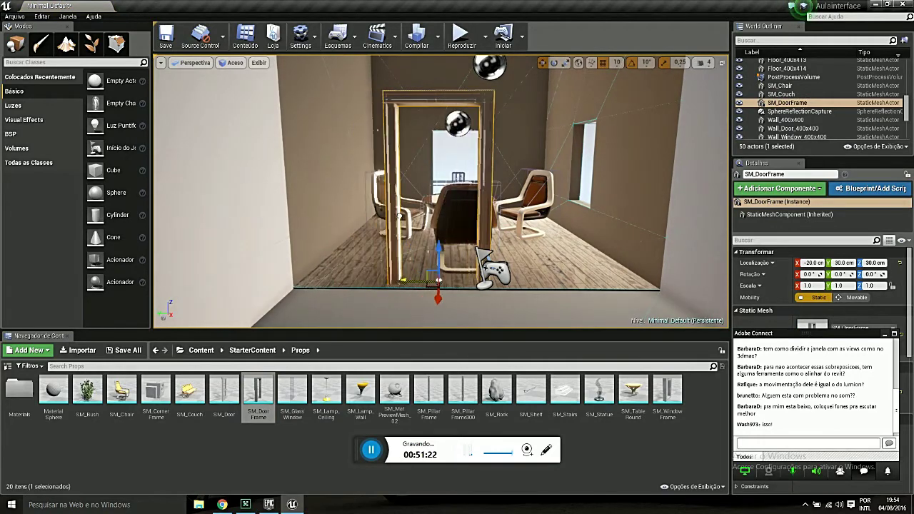
Fit the trial door frame into the doorway, adjust its height, then delete it.
drag(366, 285, 445, 296)
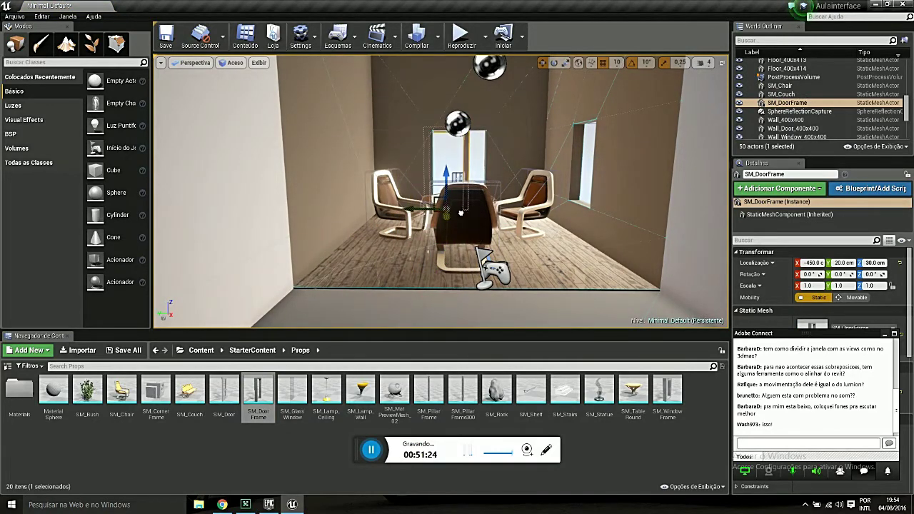
key(f)
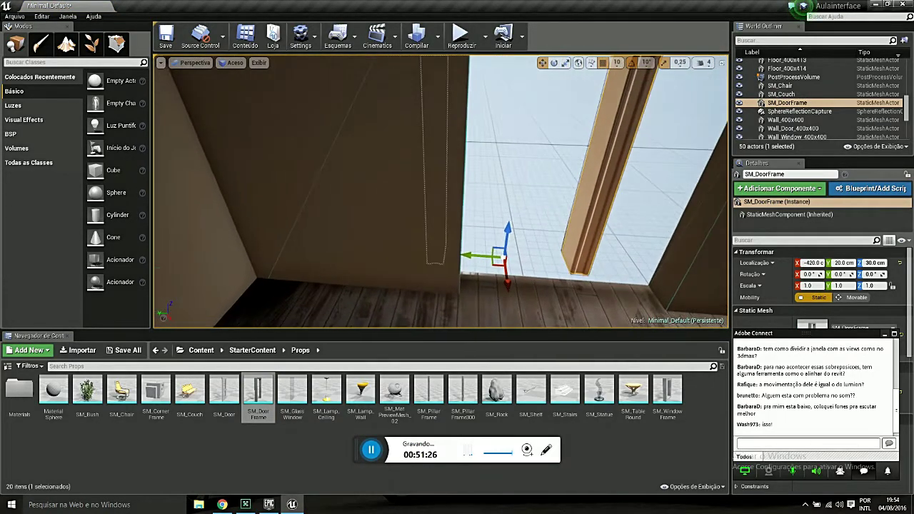
drag(416, 245, 441, 260)
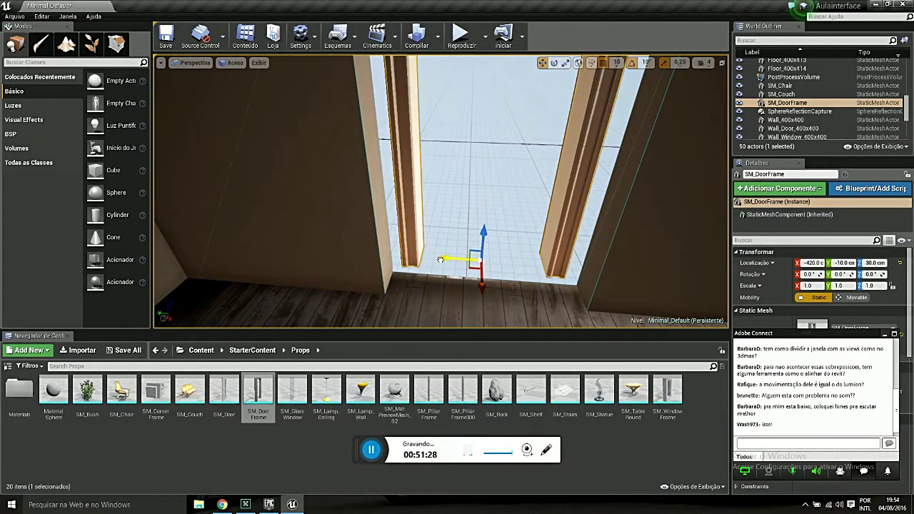
drag(484, 285, 473, 318)
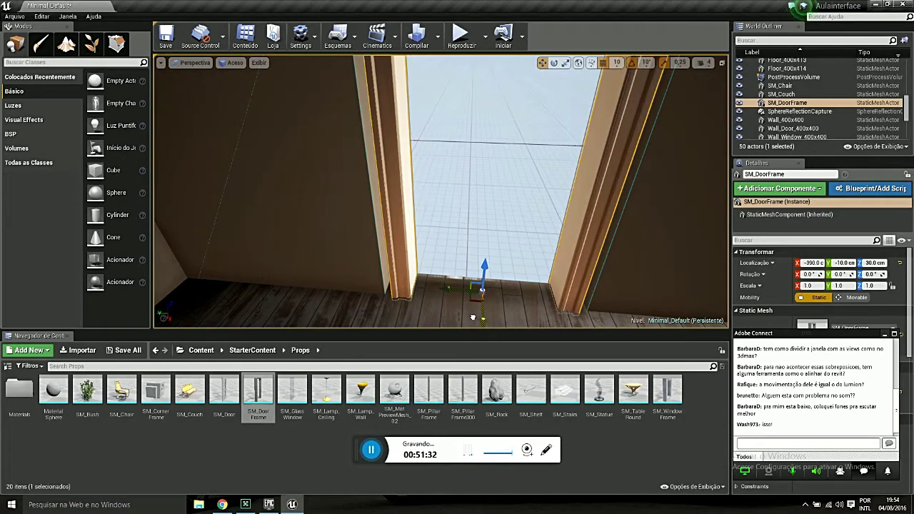
scroll(481, 285, down, 3)
scroll(481, 286, down, 3)
scroll(481, 286, down, 3)
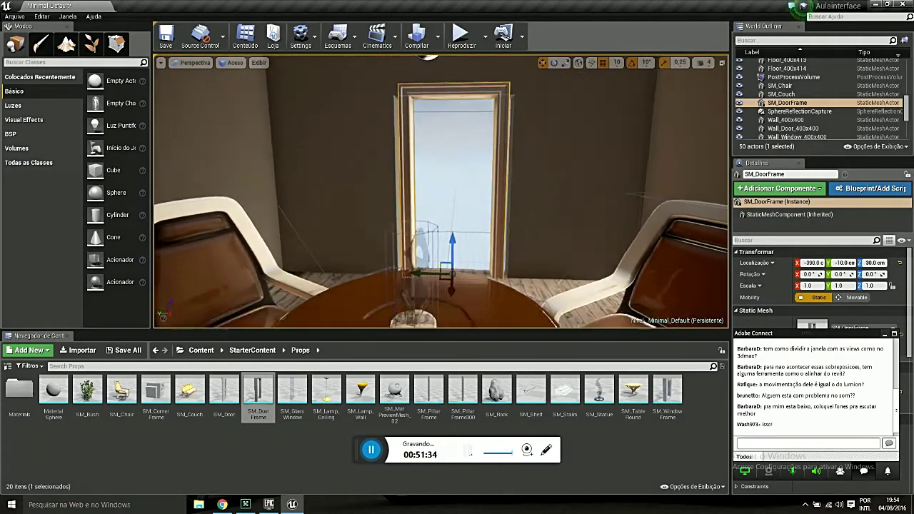
click(566, 62)
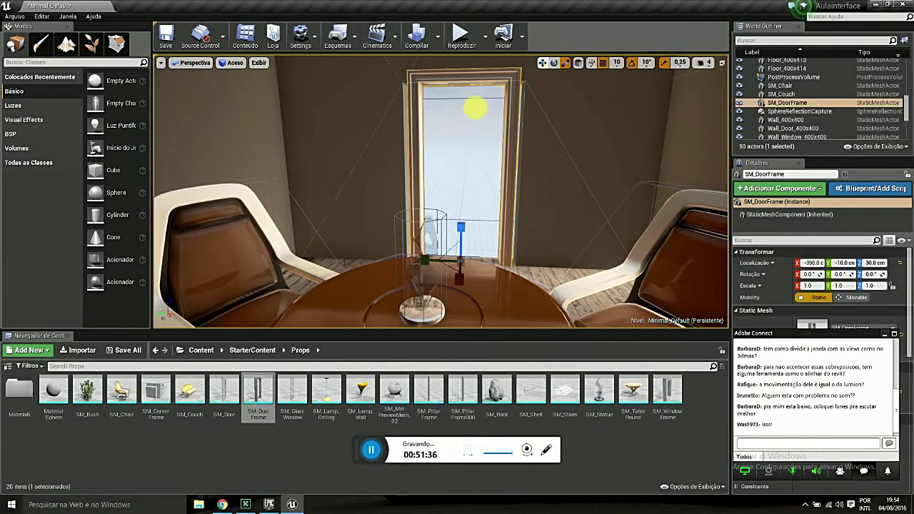
mouse_move(463, 230)
mouse_down()
mouse_move(464, 207)
mouse_move(461, 250)
mouse_up()
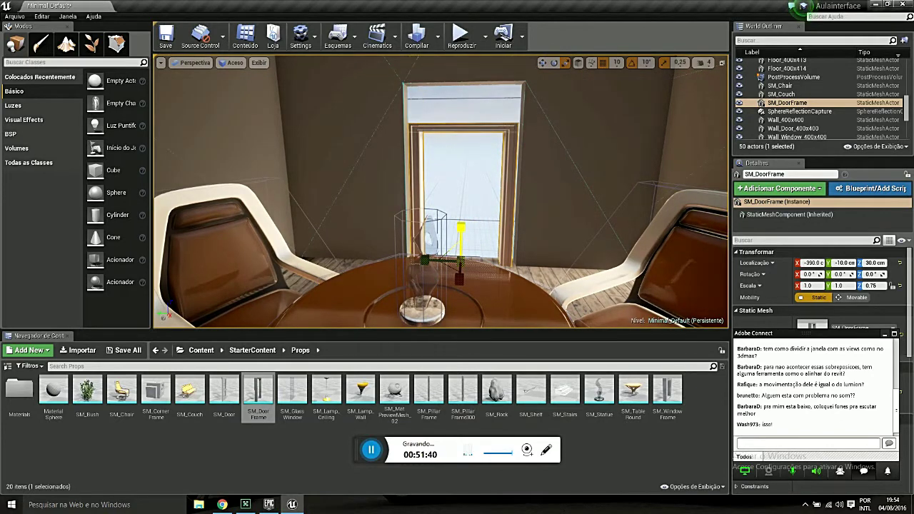
key(Delete)
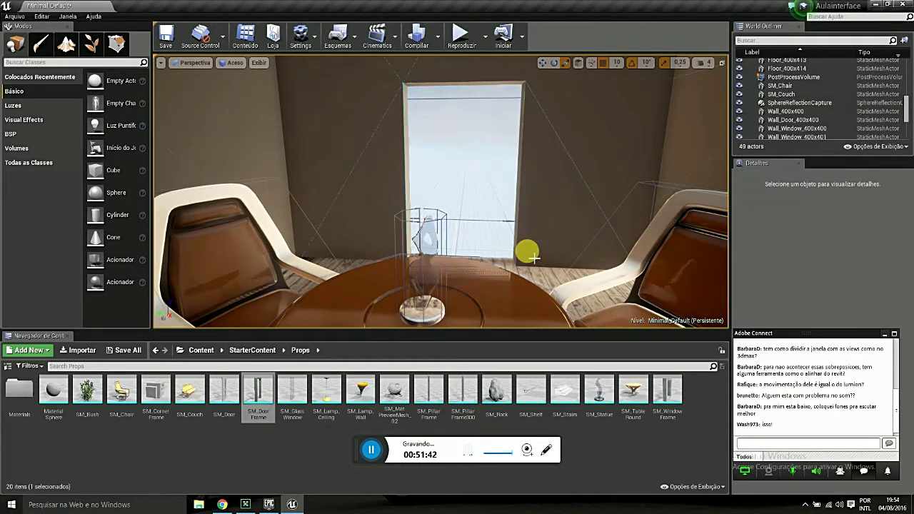
Undo a stray window frame, place and delete a second door frame, then delete Wall_Door_400x400.
drag(665, 377, 547, 261)
key(ctrl+z)
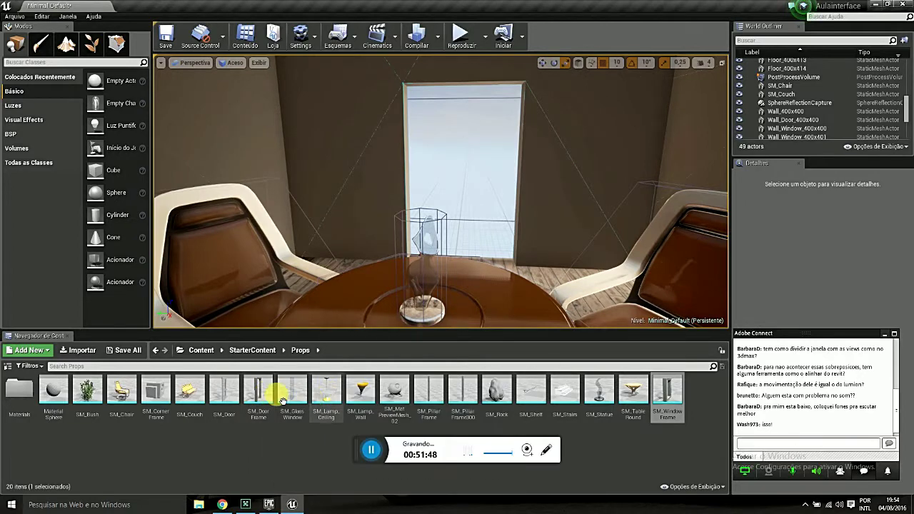
mouse_move(259, 392)
mouse_down()
mouse_move(449, 244)
mouse_move(514, 268)
mouse_up()
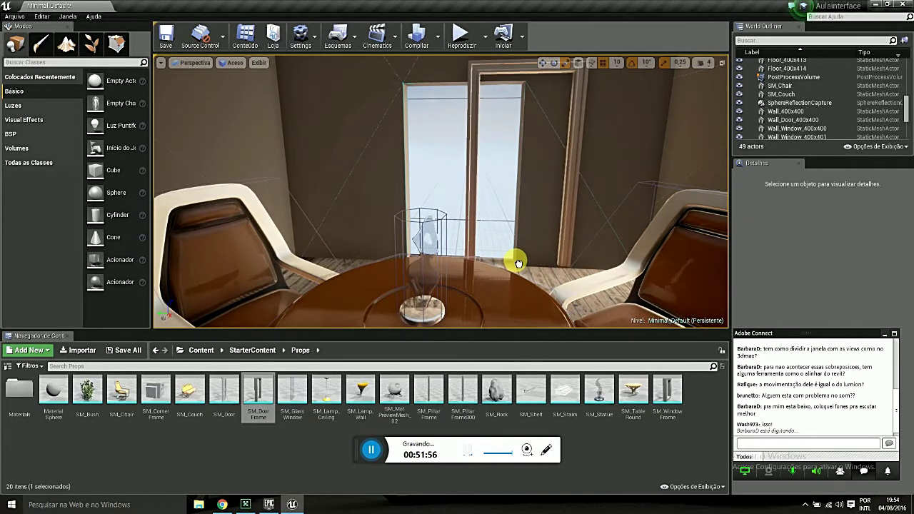
mouse_move(514, 268)
mouse_down()
mouse_move(493, 236)
mouse_move(562, 224)
mouse_up()
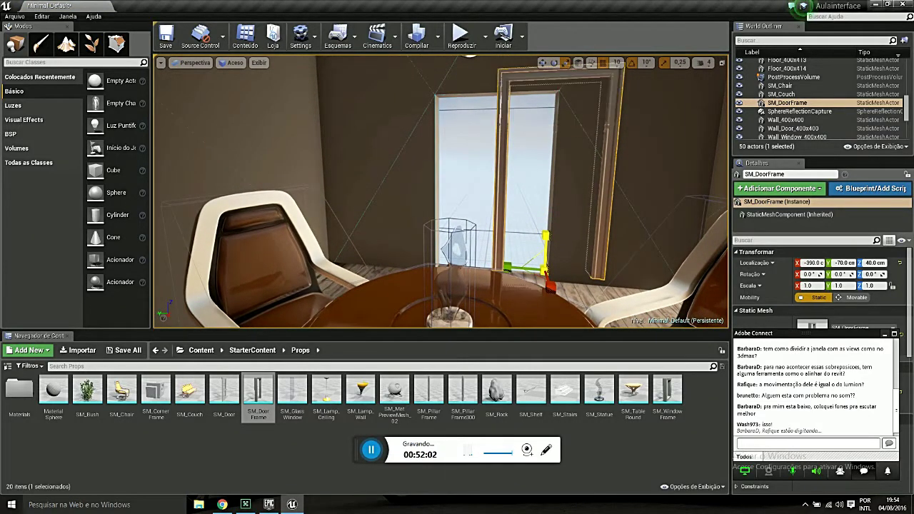
key(Delete)
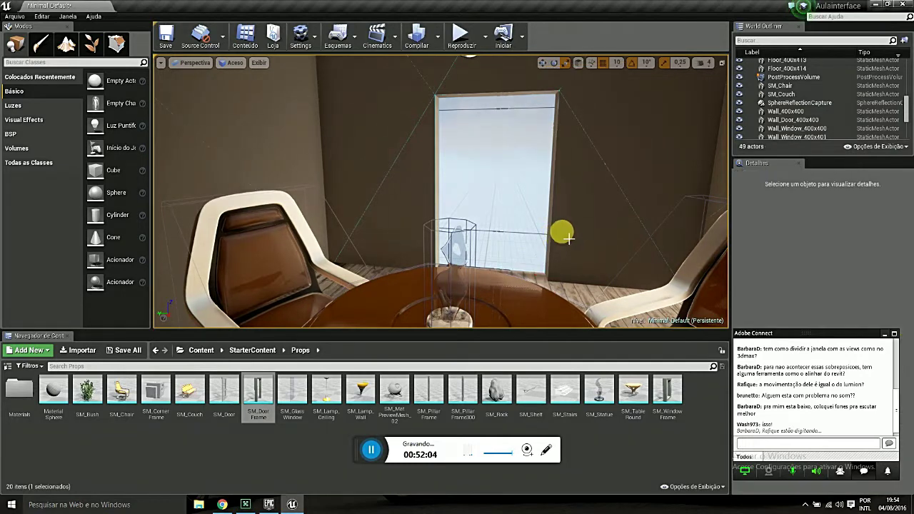
click(578, 243)
key(Delete)
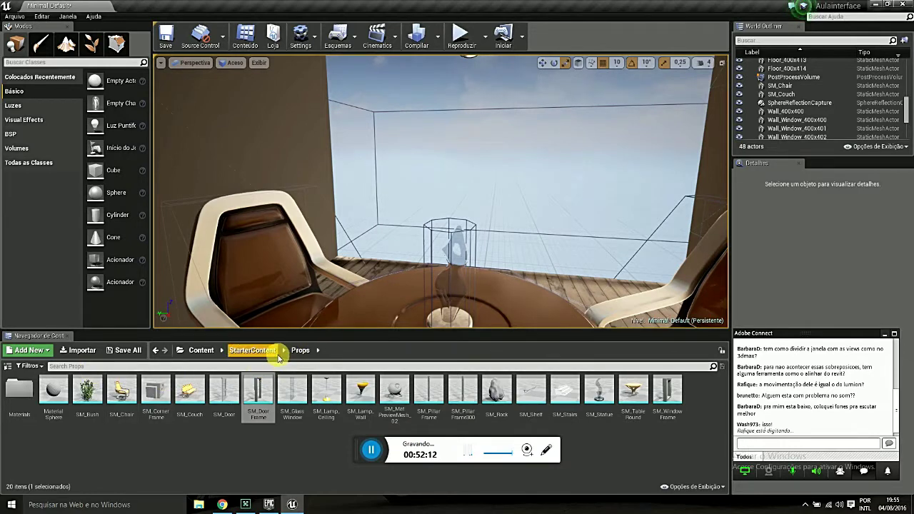
Add a new Wall_Door_400x400 from the Architecture folder and turn it a quarter turn.
click(243, 352)
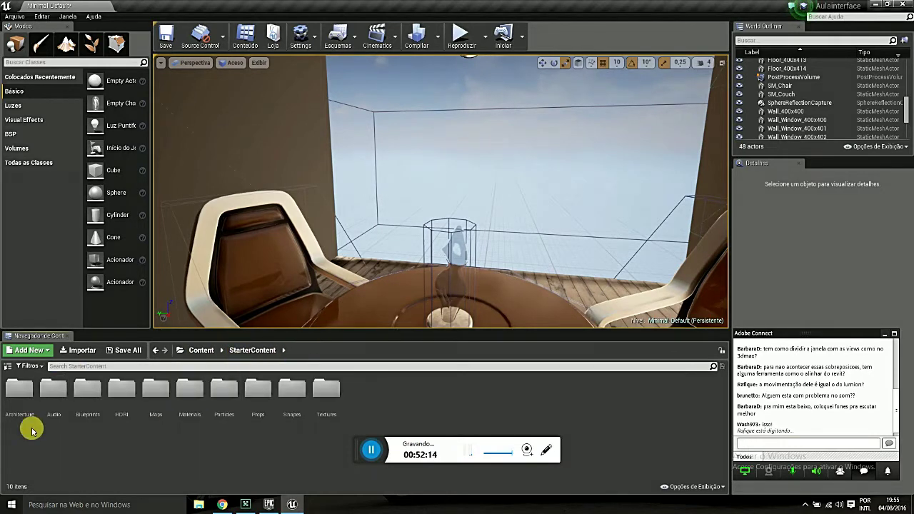
double_click(26, 401)
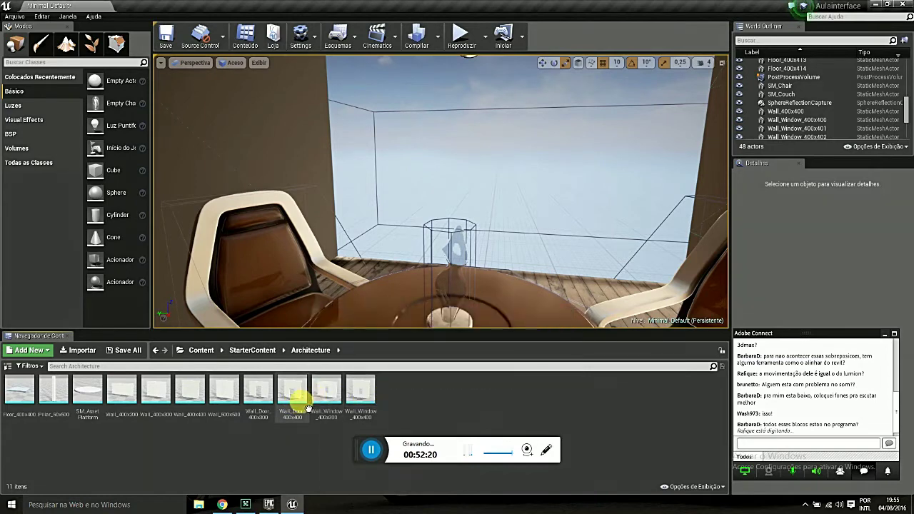
mouse_move(292, 401)
mouse_down()
mouse_move(507, 273)
mouse_move(526, 245)
mouse_up()
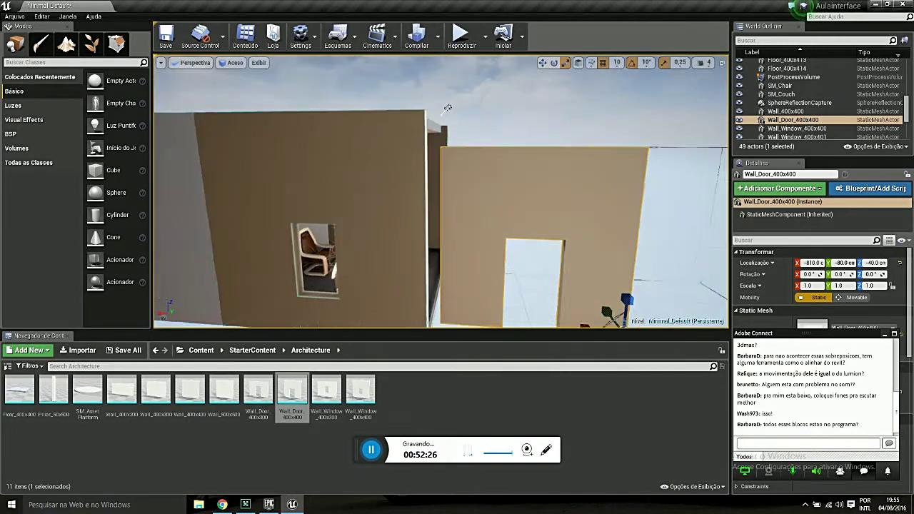
right_drag(461, 73, 461, 74)
right_drag(537, 239, 537, 239)
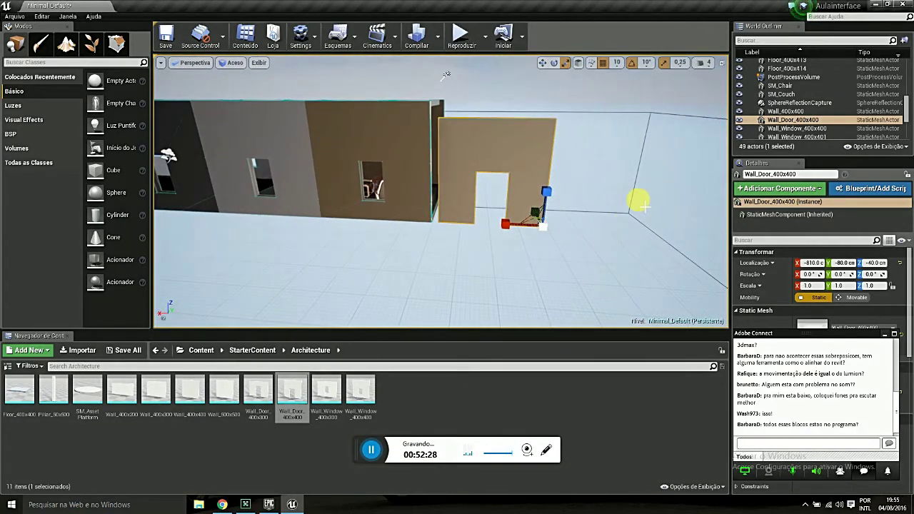
click(554, 62)
drag(508, 240, 558, 255)
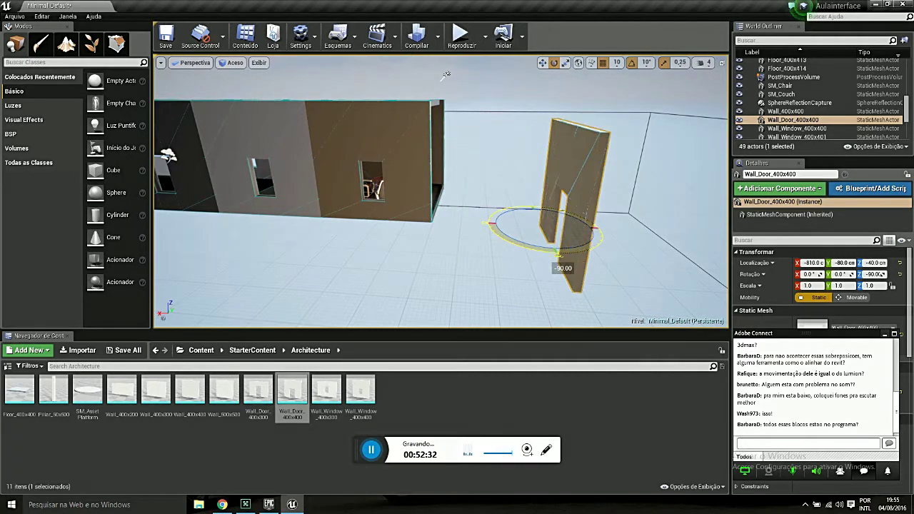
Slide the door wall into the end gap, aligning its Y with the neighbouring walls.
mouse_move(445, 75)
right_down()
mouse_move(579, 68)
mouse_move(419, 149)
mouse_move(515, 164)
right_up()
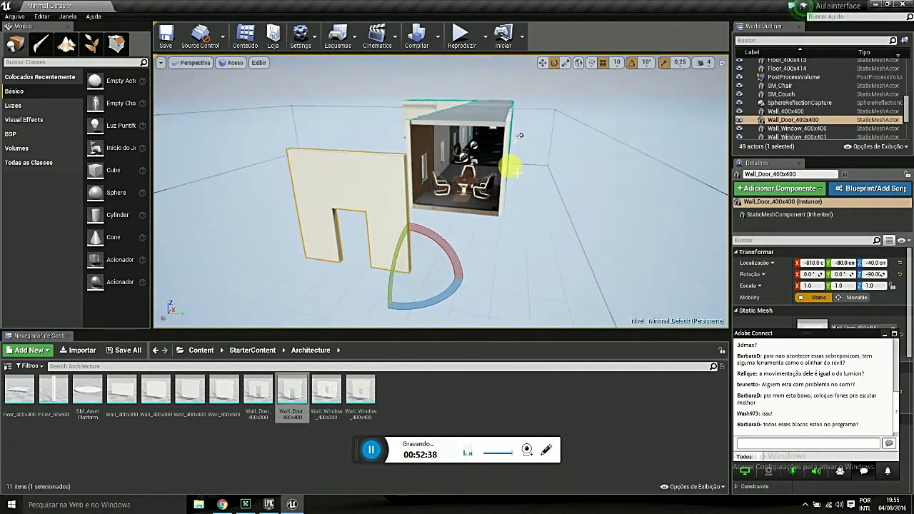
click(545, 64)
drag(427, 258, 454, 201)
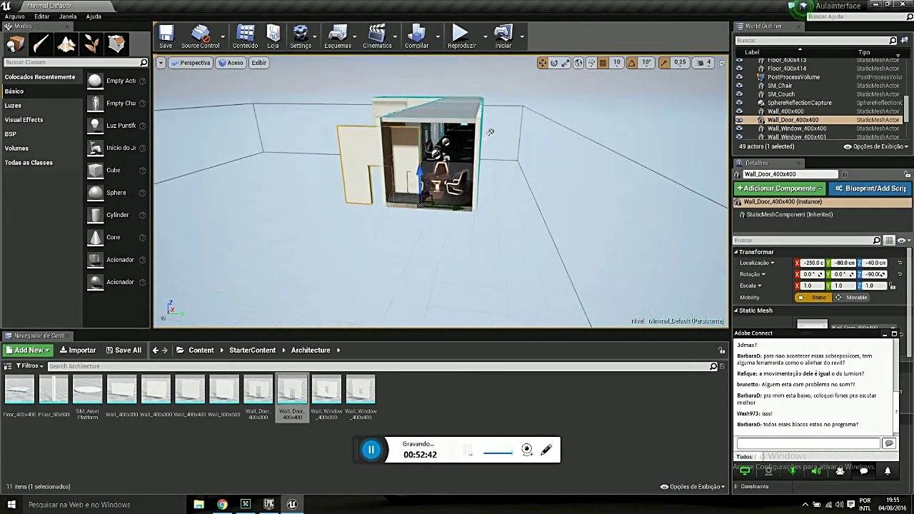
drag(403, 243, 402, 250)
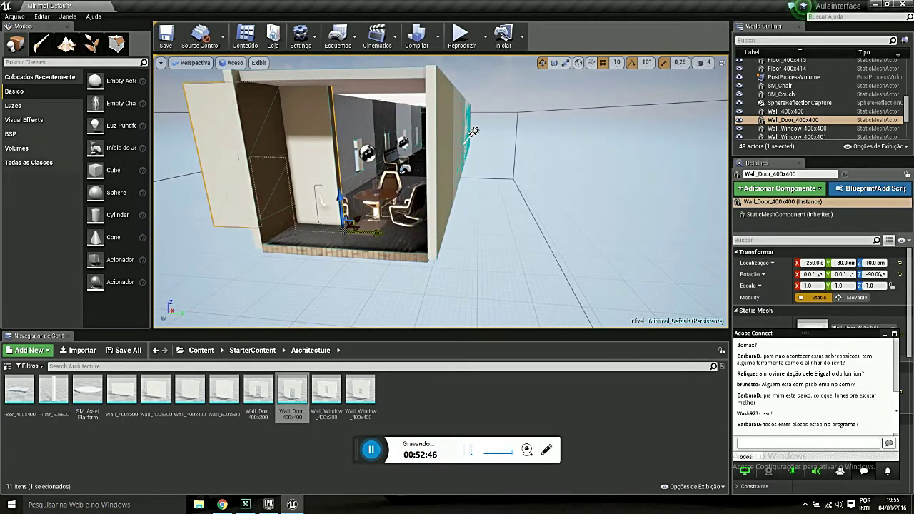
mouse_move(357, 232)
mouse_down()
mouse_move(437, 249)
mouse_move(417, 243)
mouse_move(457, 263)
mouse_up()
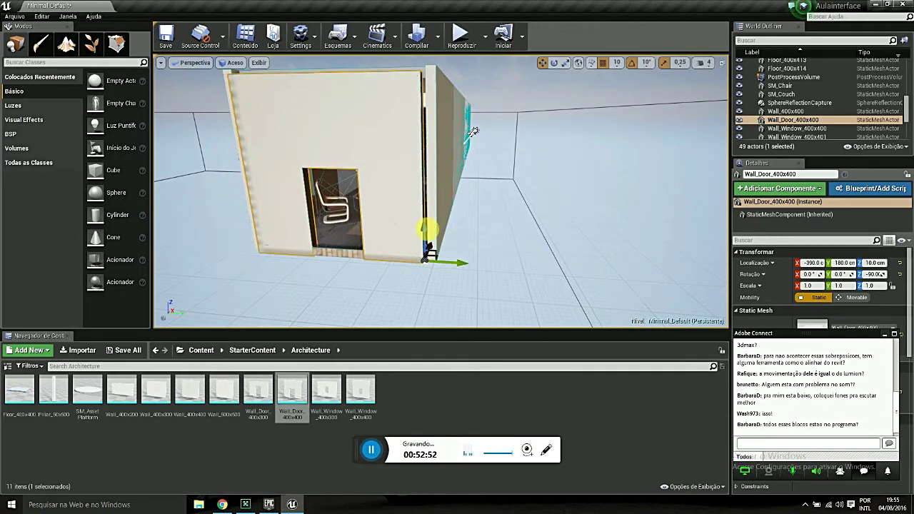
drag(427, 230, 424, 223)
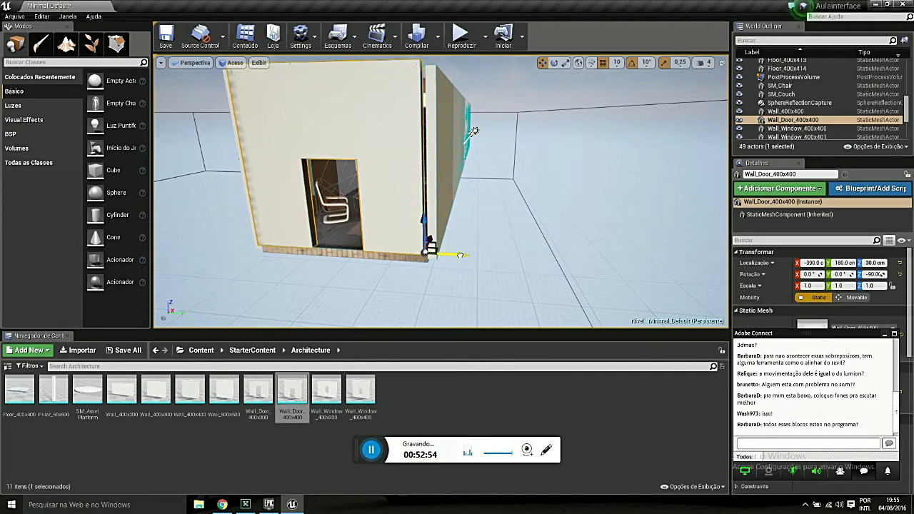
drag(460, 255, 463, 255)
scroll(473, 130, up, 5)
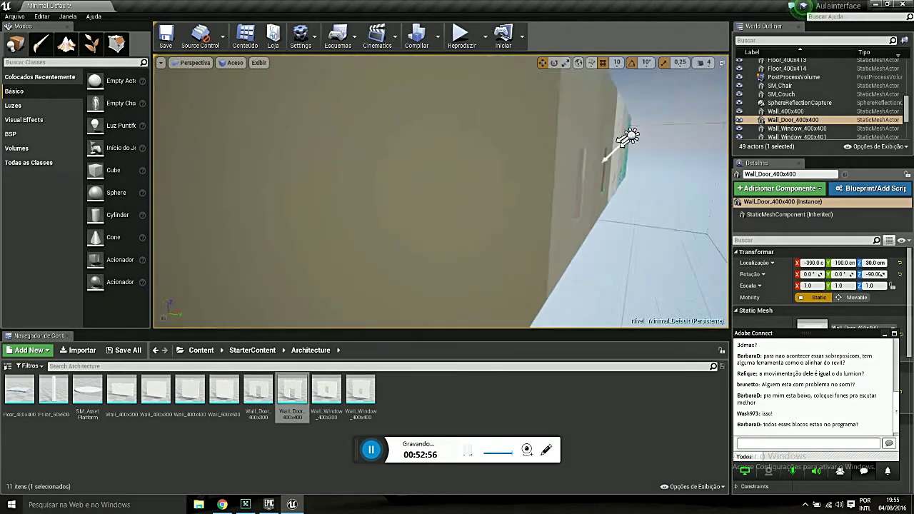
mouse_move(627, 139)
right_down()
mouse_move(500, 186)
mouse_move(443, 192)
right_up()
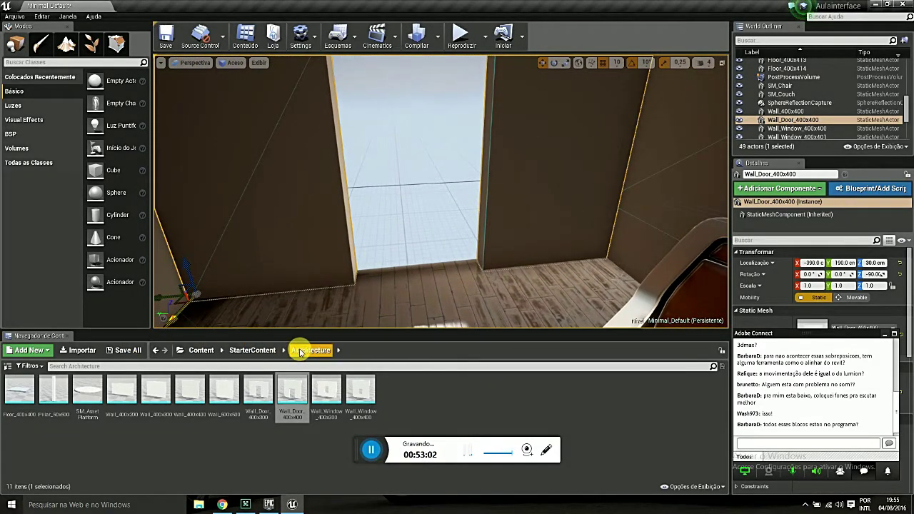
Delete the brown window wall and the window walls beside it on the right.
right_drag(452, 321, 408, 261)
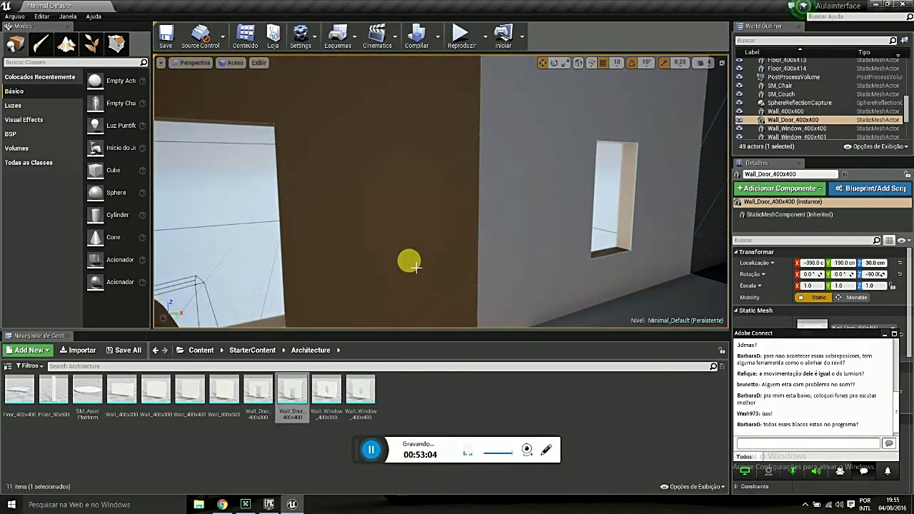
click(408, 261)
click(554, 234)
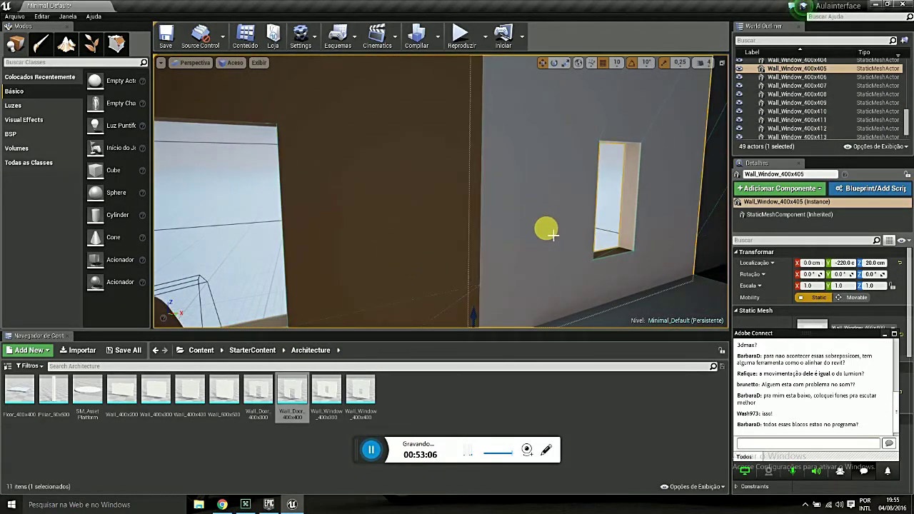
click(449, 244)
key(Delete)
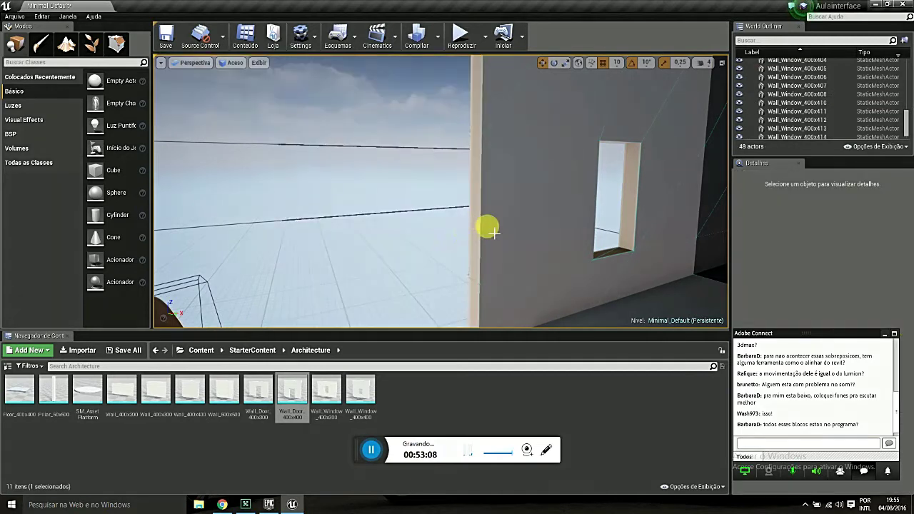
key(Delete)
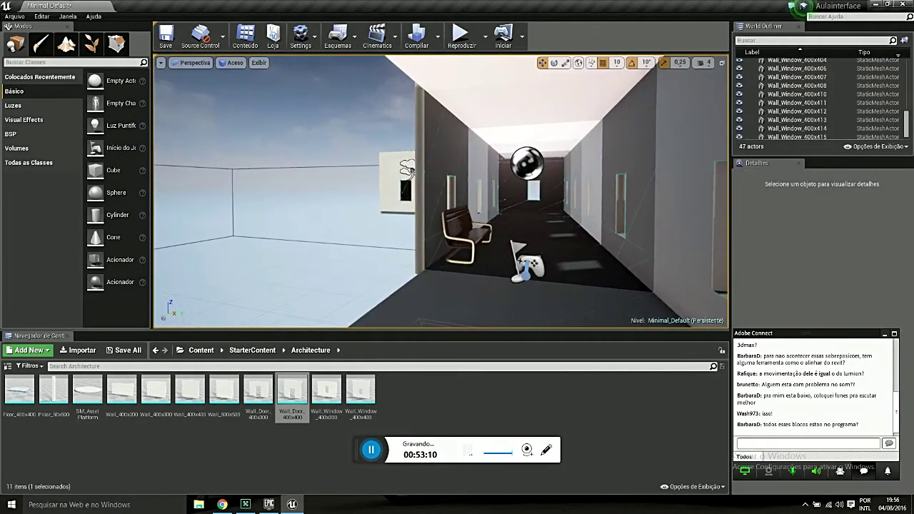
key(Delete)
Delete the remaining Wall_Window segments on the left, leaving 41 actors.
right_drag(443, 193, 486, 193)
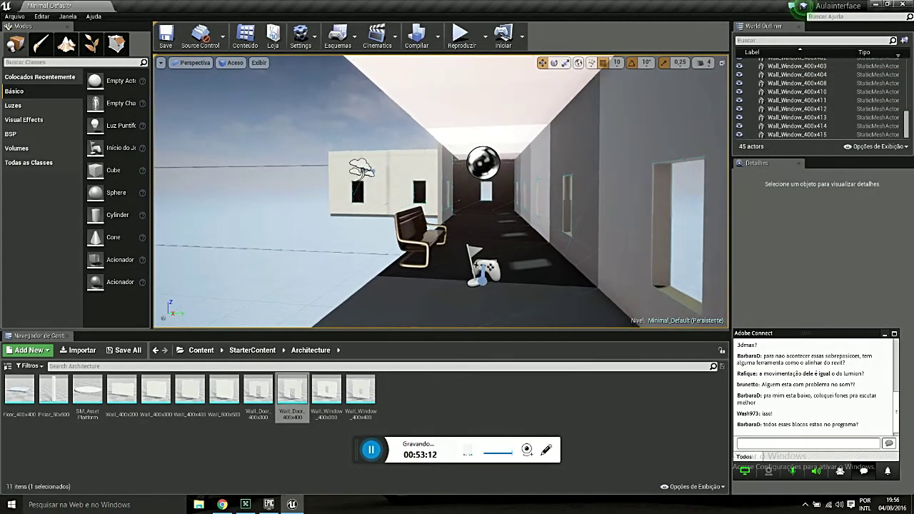
drag(443, 215, 446, 171)
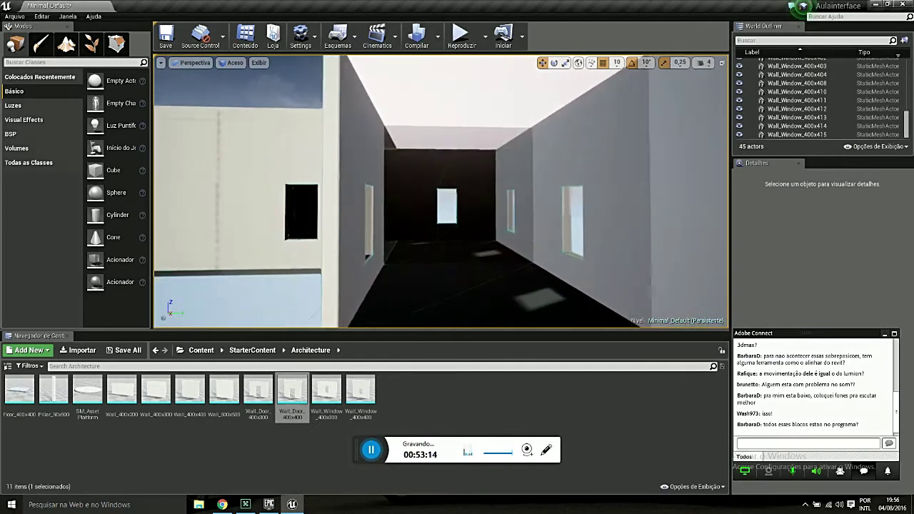
drag(457, 215, 457, 201)
click(457, 201)
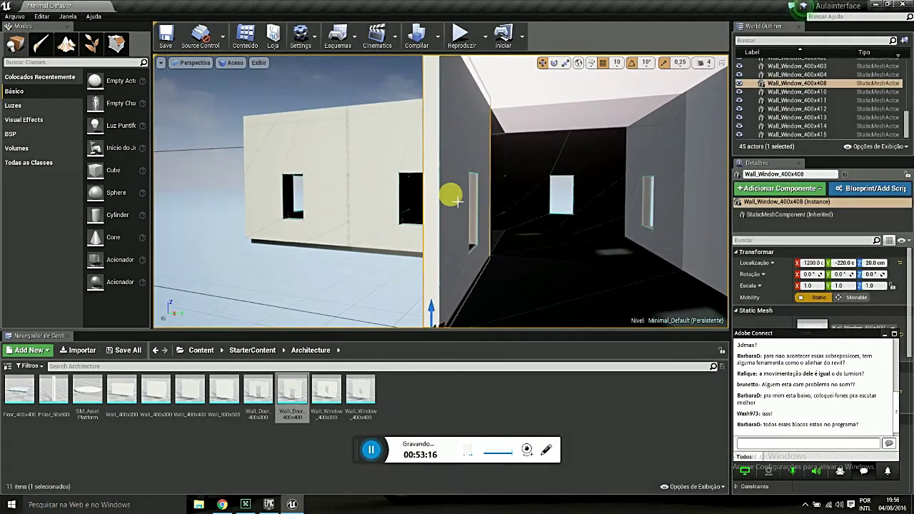
key(Delete)
click(366, 234)
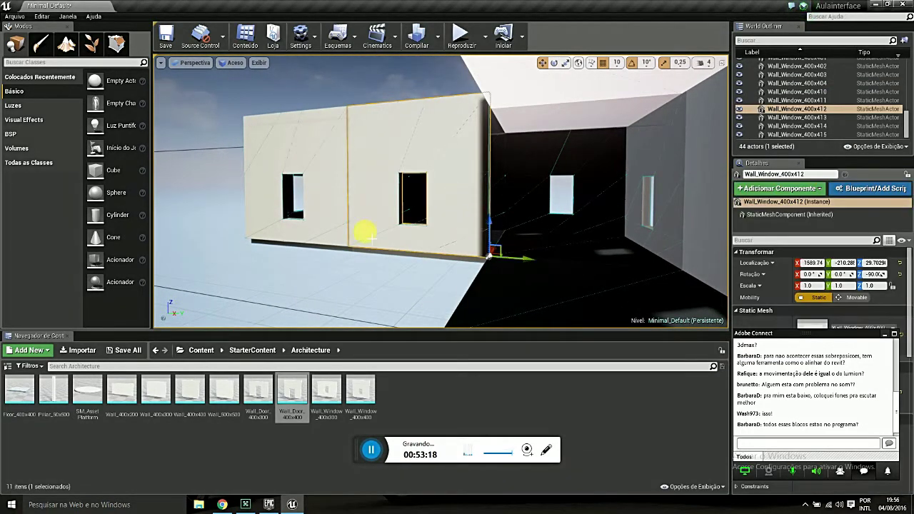
click(339, 213)
key(Delete)
click(405, 230)
key(Delete)
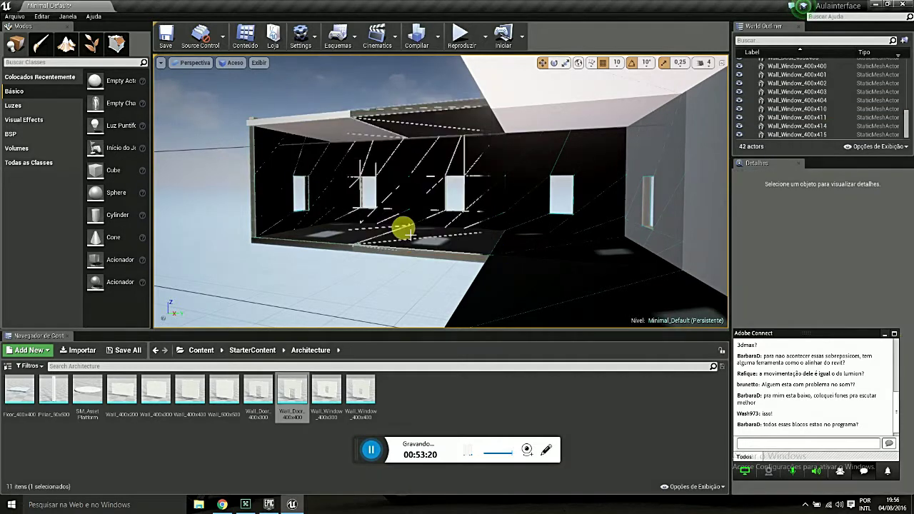
click(301, 201)
key(Delete)
mouse_move(435, 241)
mouse_down()
mouse_move(435, 258)
mouse_move(445, 241)
mouse_up()
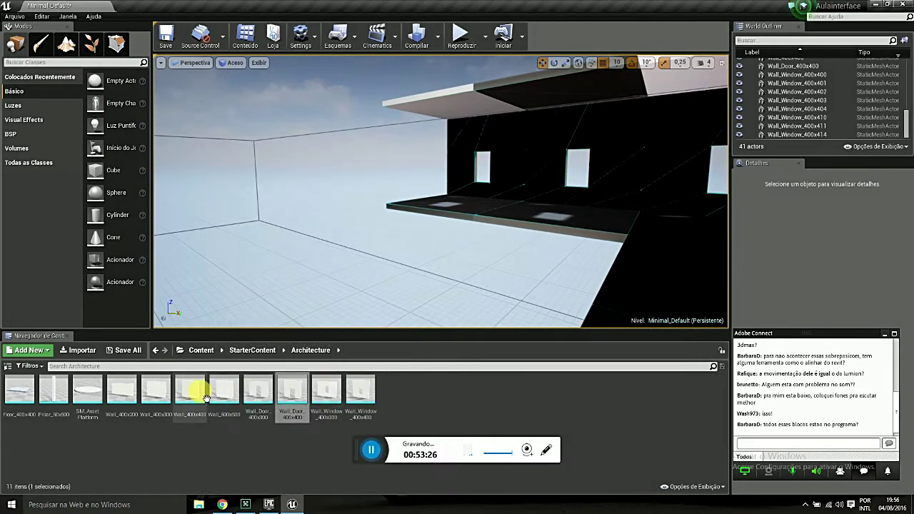
Drop a Wall_400x400 beside the building and rotate it to -90 degrees.
mouse_move(198, 390)
mouse_down()
mouse_move(412, 259)
mouse_move(274, 268)
mouse_up()
drag(334, 263, 334, 263)
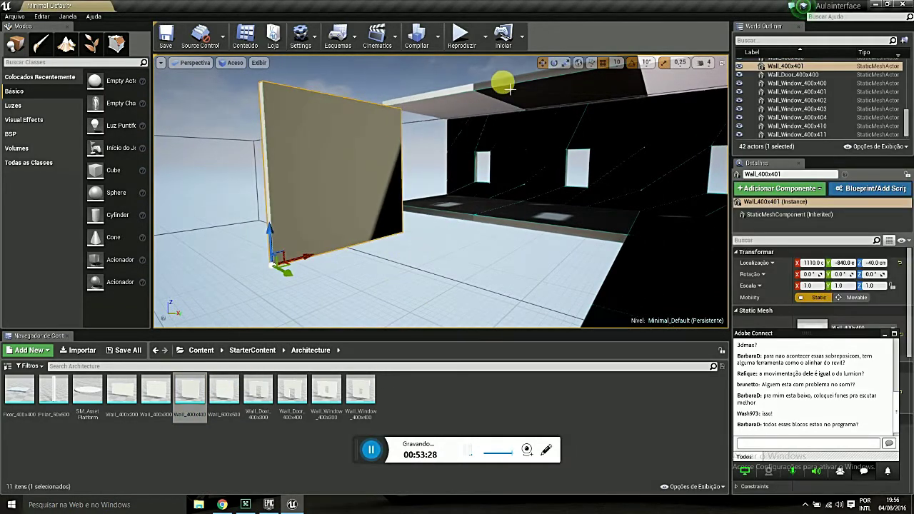
click(554, 63)
mouse_move(222, 288)
mouse_down()
mouse_move(221, 261)
mouse_move(246, 255)
mouse_up()
click(218, 279)
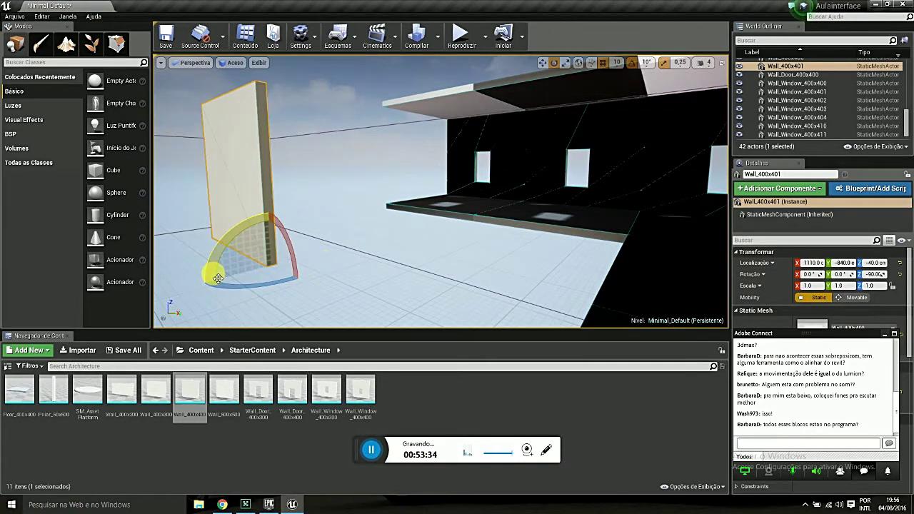
Move the rotated wall against the building's open side, closing the gap.
click(543, 62)
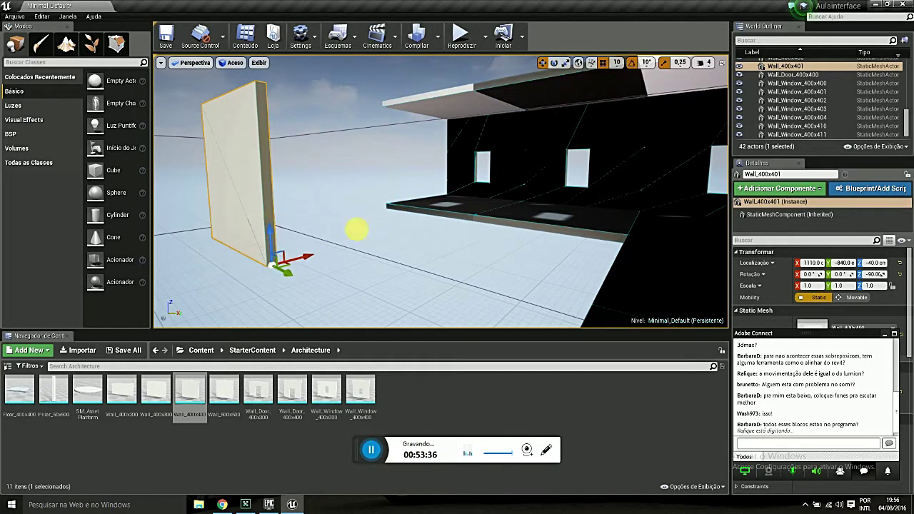
drag(315, 262, 436, 203)
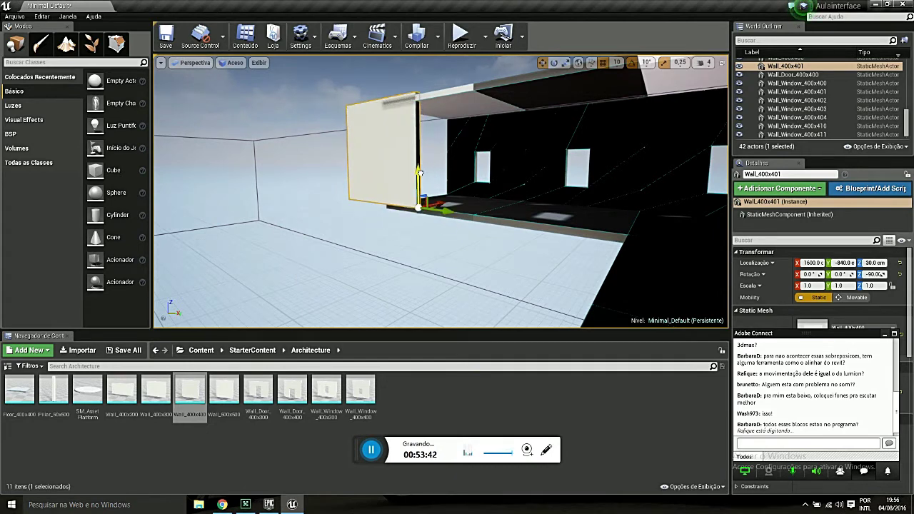
drag(441, 216, 465, 218)
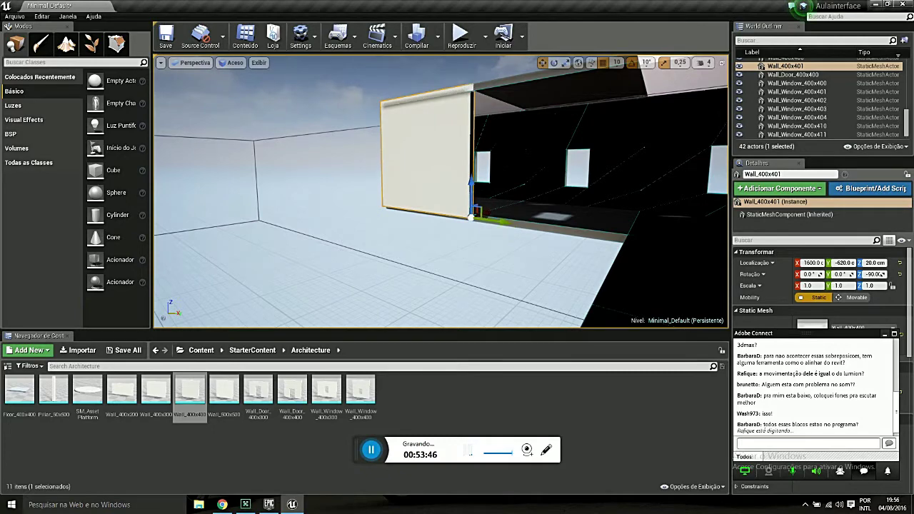
mouse_move(442, 192)
right_down()
mouse_move(457, 185)
mouse_move(422, 182)
mouse_move(528, 228)
right_up()
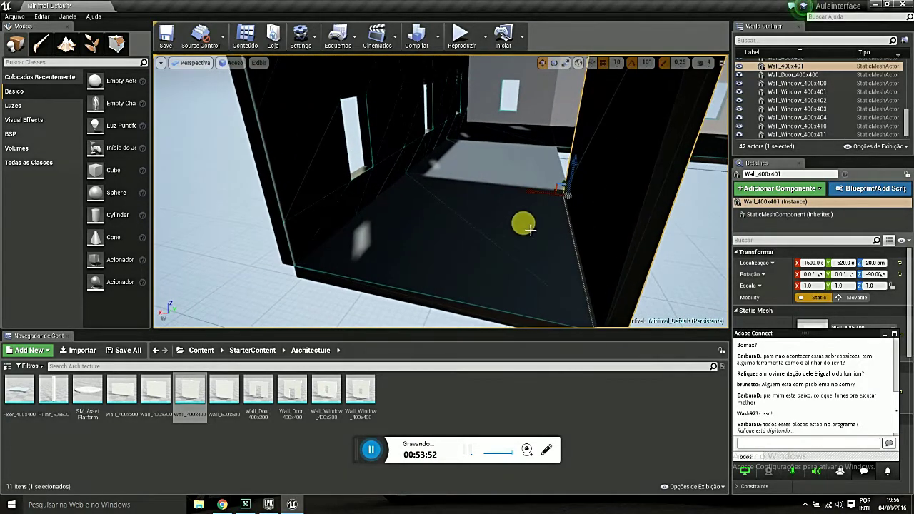
drag(529, 191, 531, 197)
right_drag(544, 215, 493, 236)
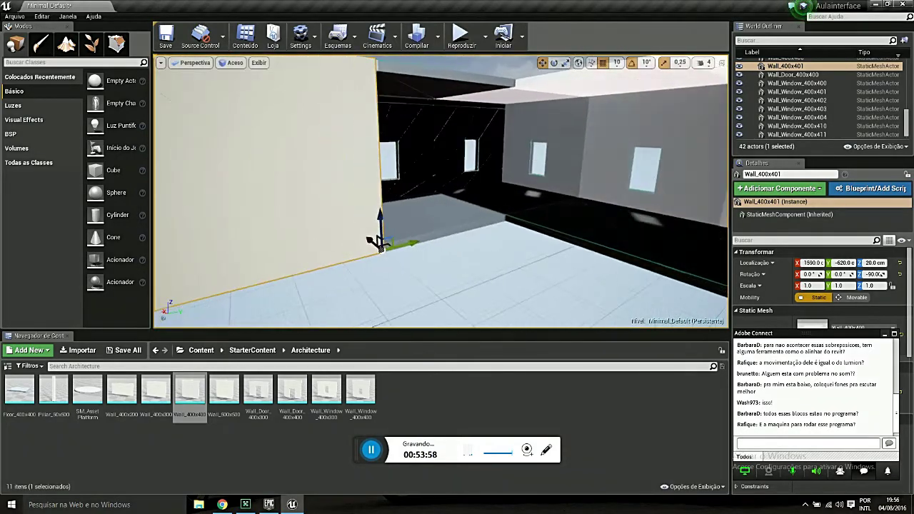
right_drag(534, 213, 450, 298)
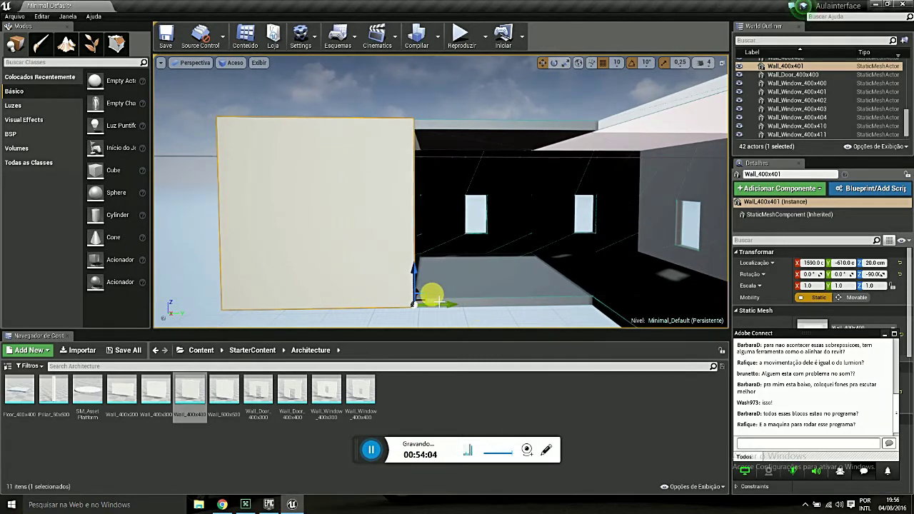
Alt-drag two copies of the wall and line them up beside it.
alt+drag(452, 309, 625, 319)
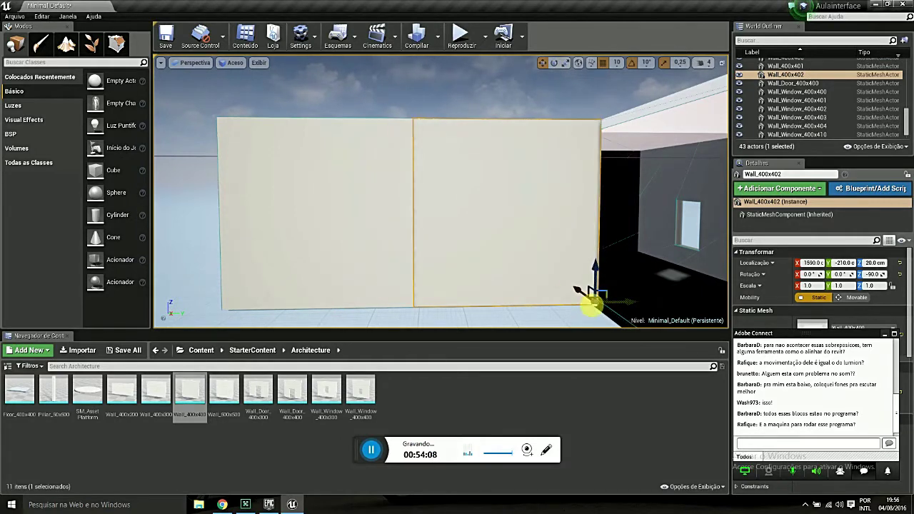
mouse_move(547, 284)
mouse_down()
mouse_move(547, 243)
mouse_move(546, 286)
mouse_move(500, 271)
mouse_move(540, 276)
mouse_up()
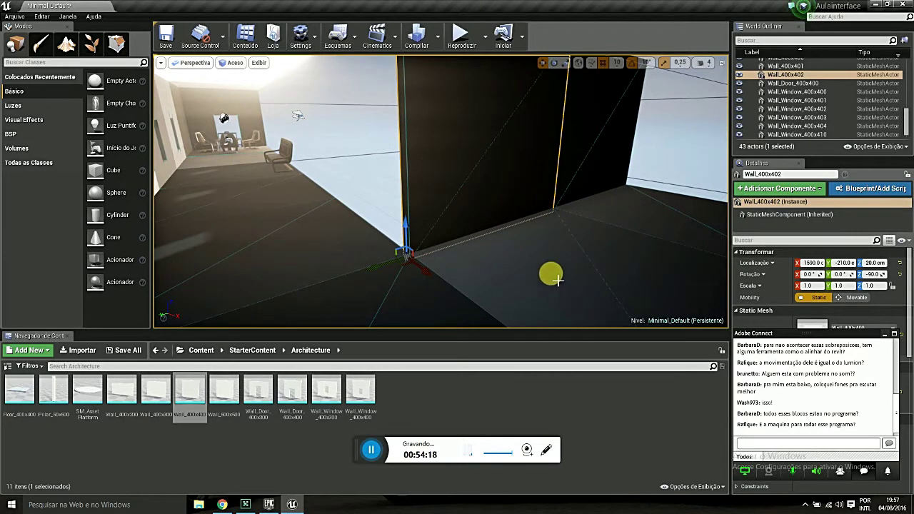
mouse_move(506, 221)
mouse_down()
mouse_move(503, 235)
mouse_move(514, 235)
mouse_up()
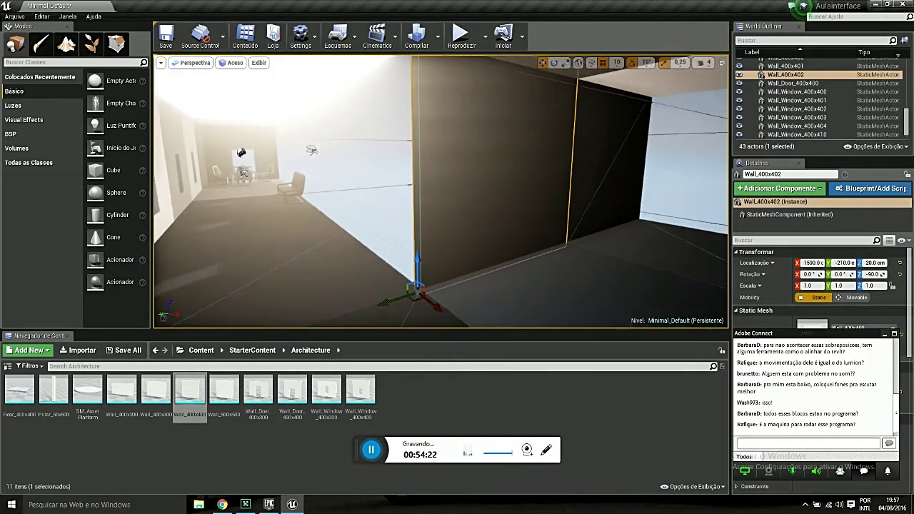
drag(515, 236, 537, 244)
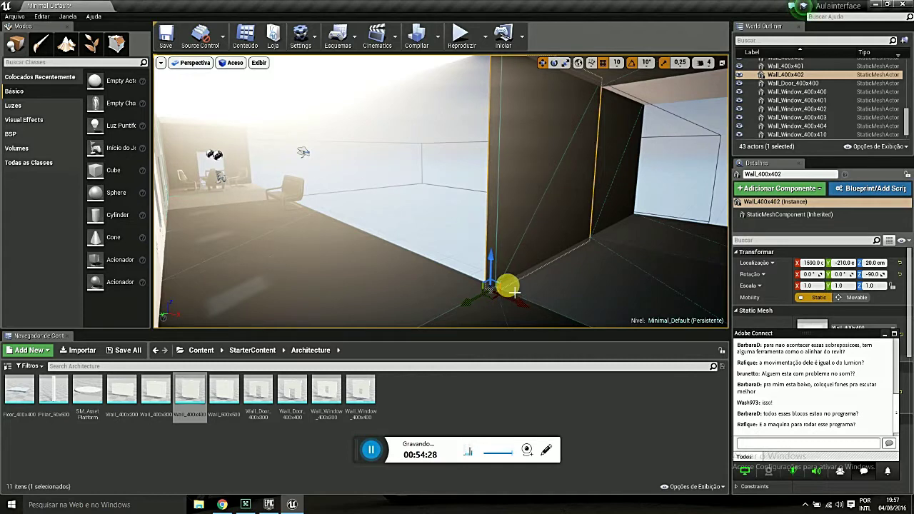
alt+drag(530, 308, 417, 241)
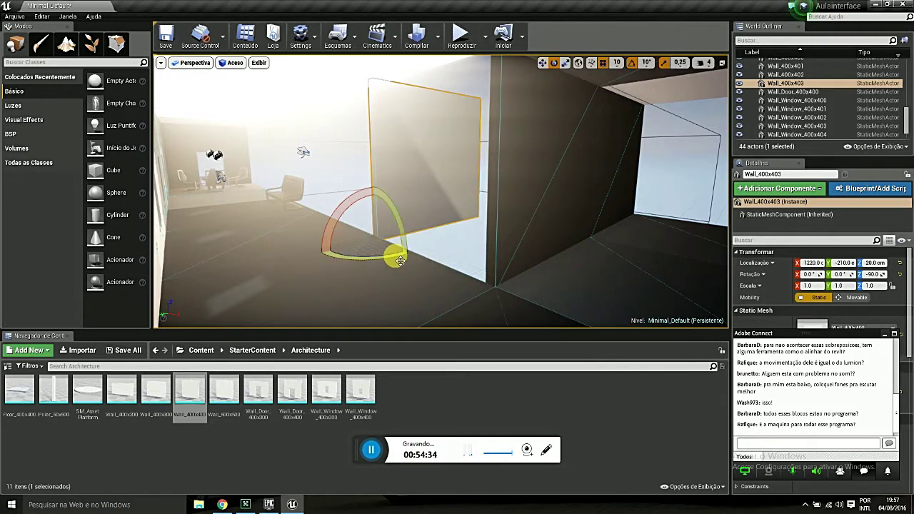
Rotate Wall_400x403 90° about Z and place it at X 1190, Y -220.
drag(400, 261, 436, 261)
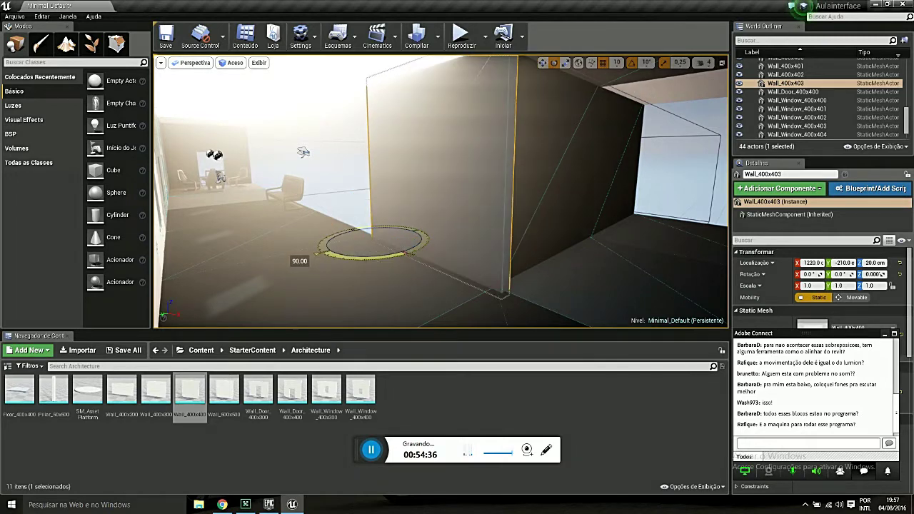
right_drag(441, 191, 457, 191)
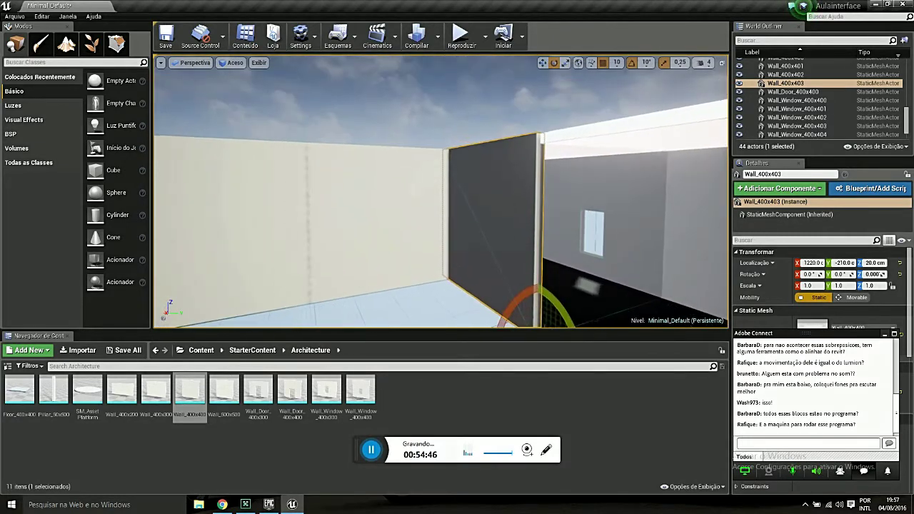
right_drag(535, 140, 534, 139)
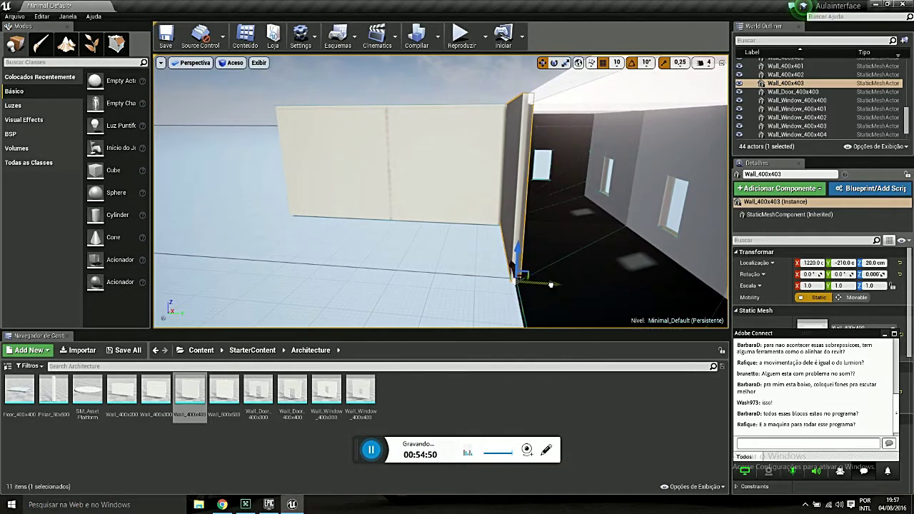
right_drag(440, 191, 458, 190)
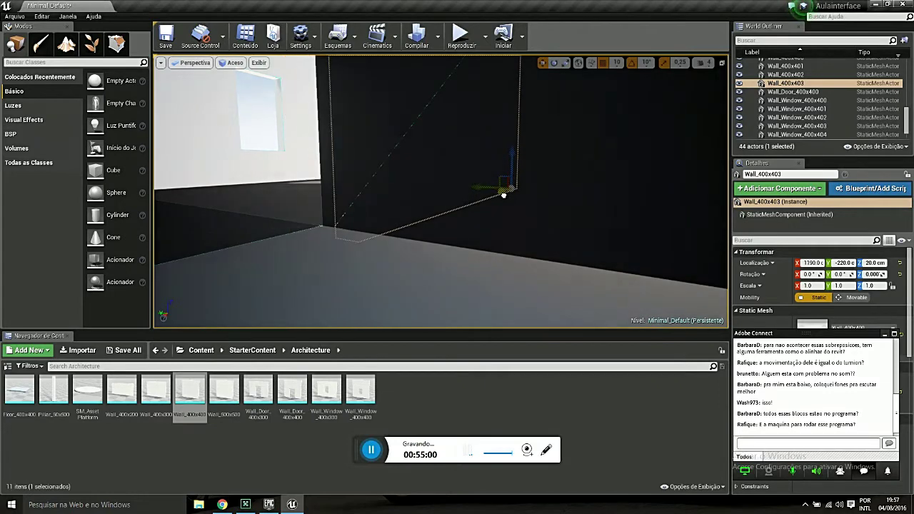
mouse_move(441, 191)
right_down()
mouse_move(429, 191)
mouse_move(457, 191)
right_up()
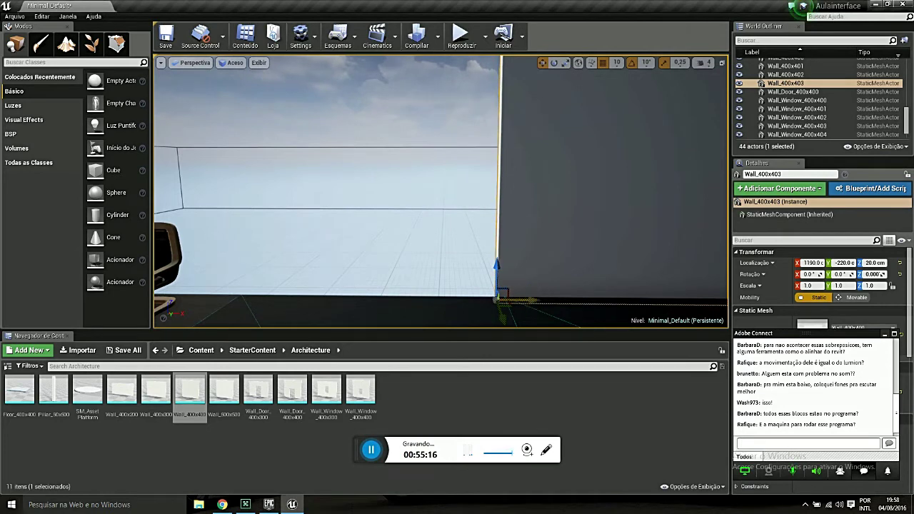
Alt-drag the wall along X to create the first two side-by-side copies.
alt+drag(529, 298, 260, 286)
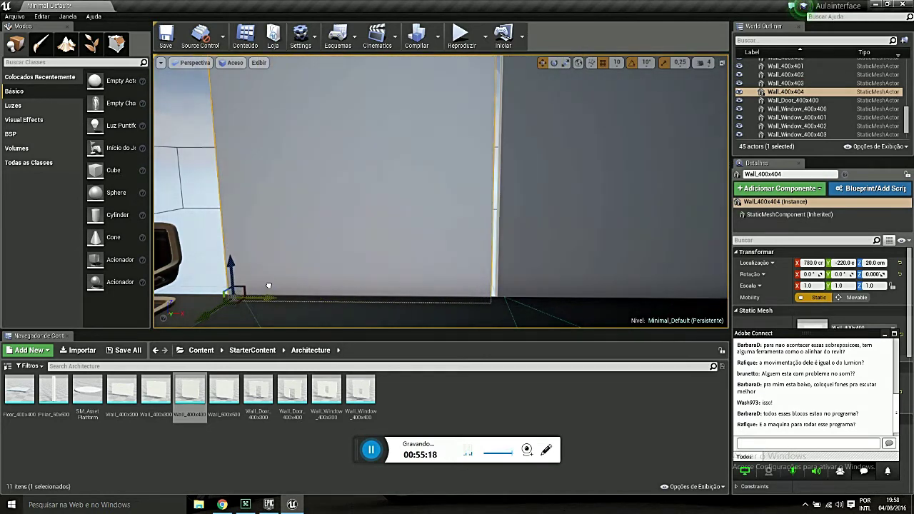
drag(587, 286, 401, 308)
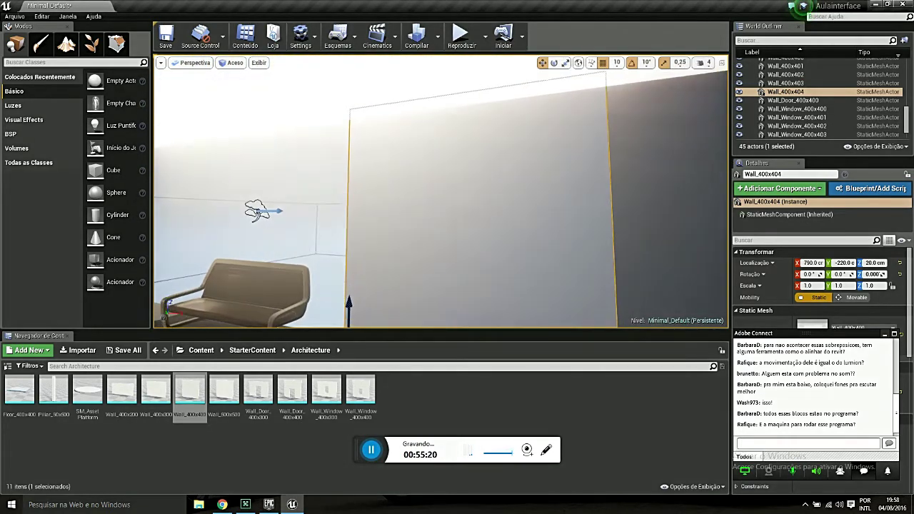
drag(468, 274, 443, 283)
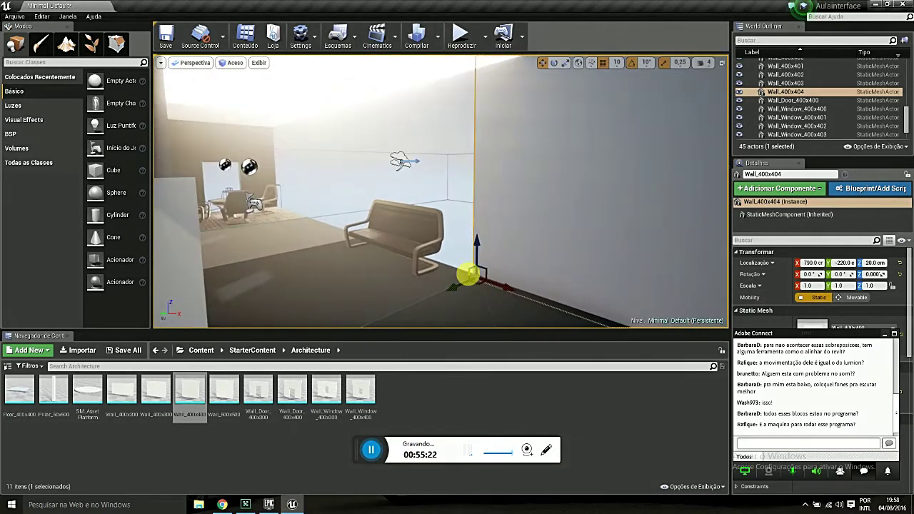
alt+drag(507, 288, 383, 234)
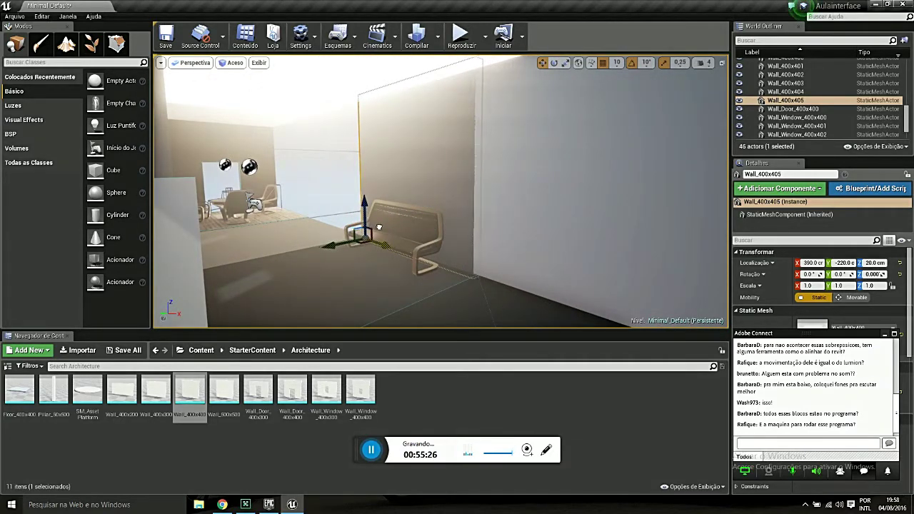
drag(521, 284, 501, 257)
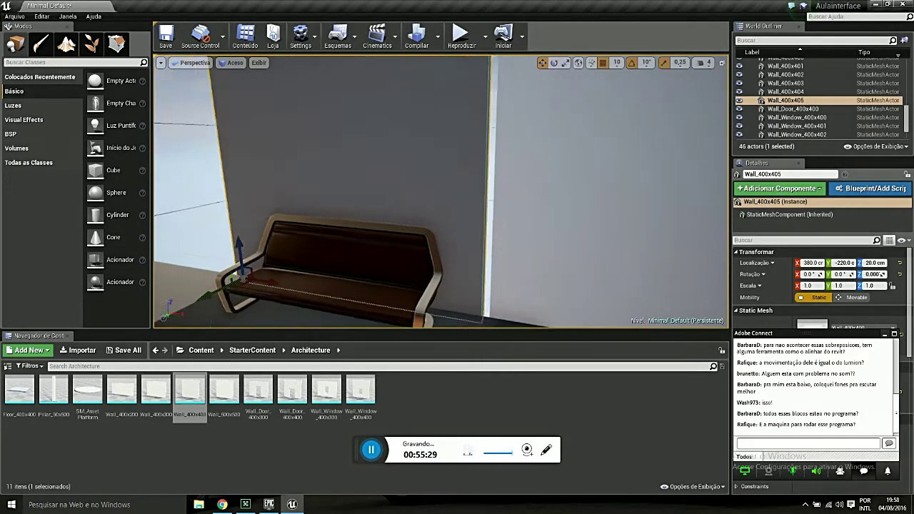
drag(432, 320, 432, 320)
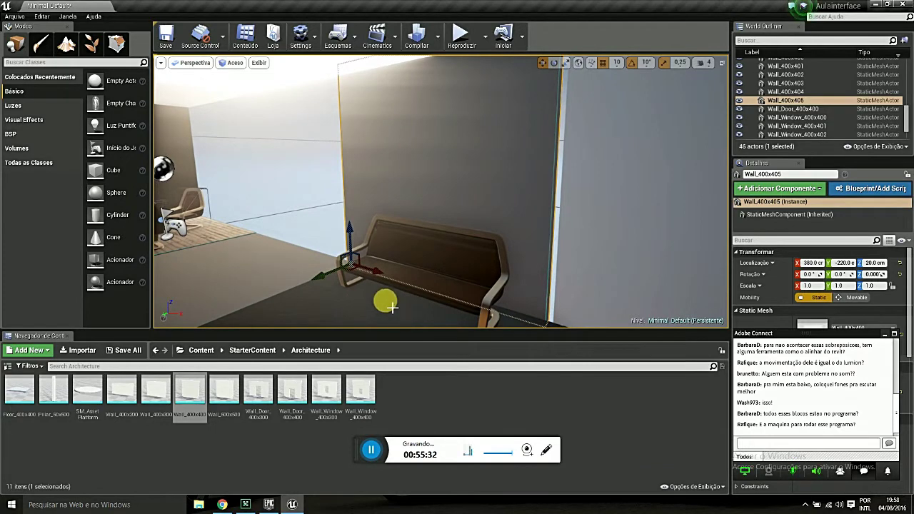
drag(378, 273, 379, 274)
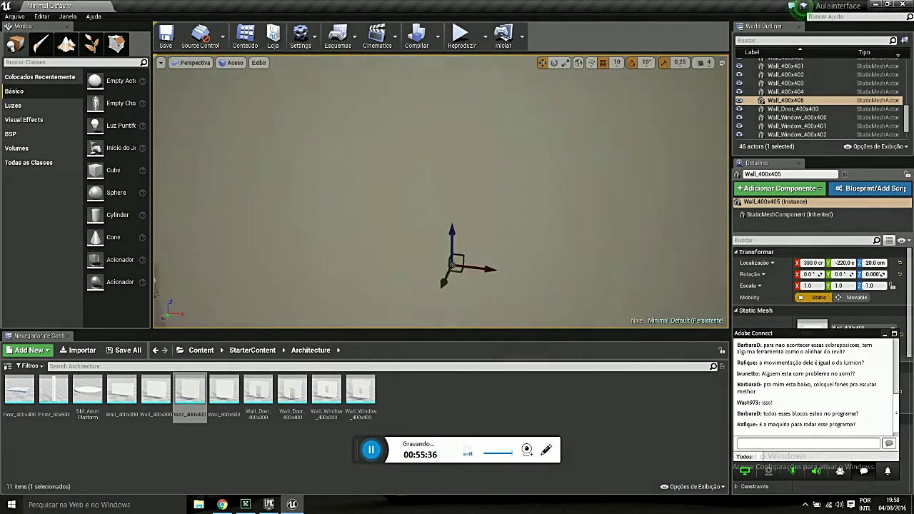
drag(554, 298, 554, 297)
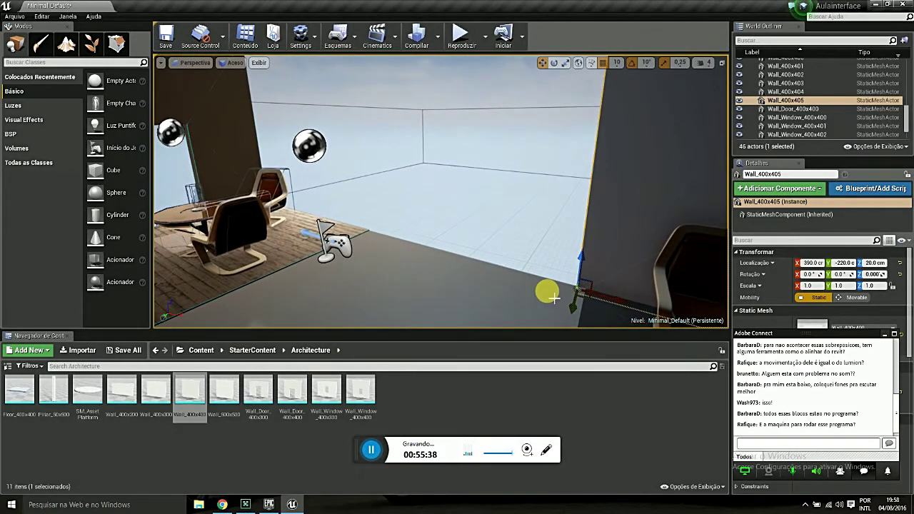
Add two more wall copies further along X, ending with Wall_400x407 at -410, -220, 20.
alt+drag(625, 306, 399, 239)
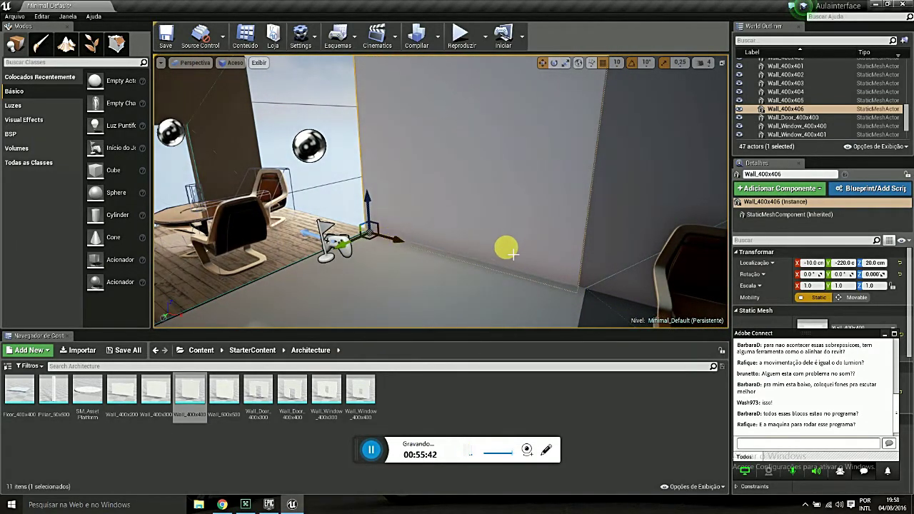
drag(506, 250, 490, 278)
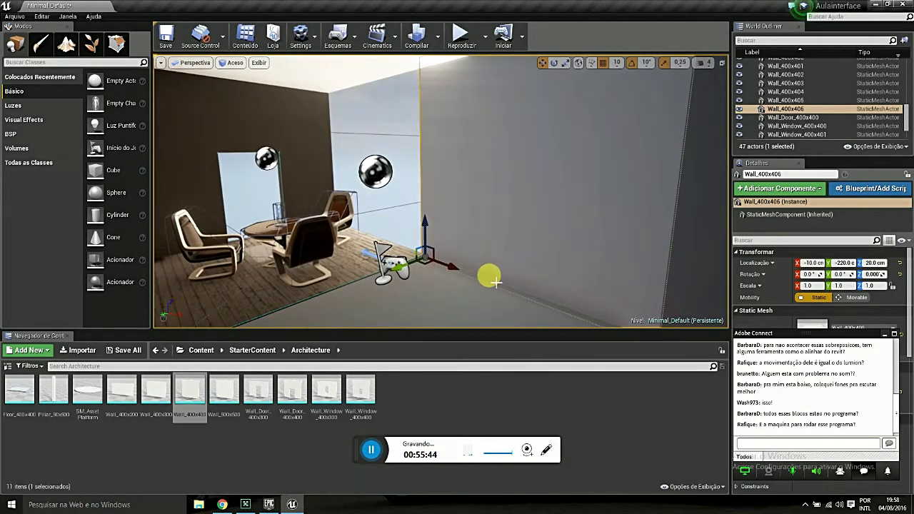
alt+drag(437, 266, 363, 241)
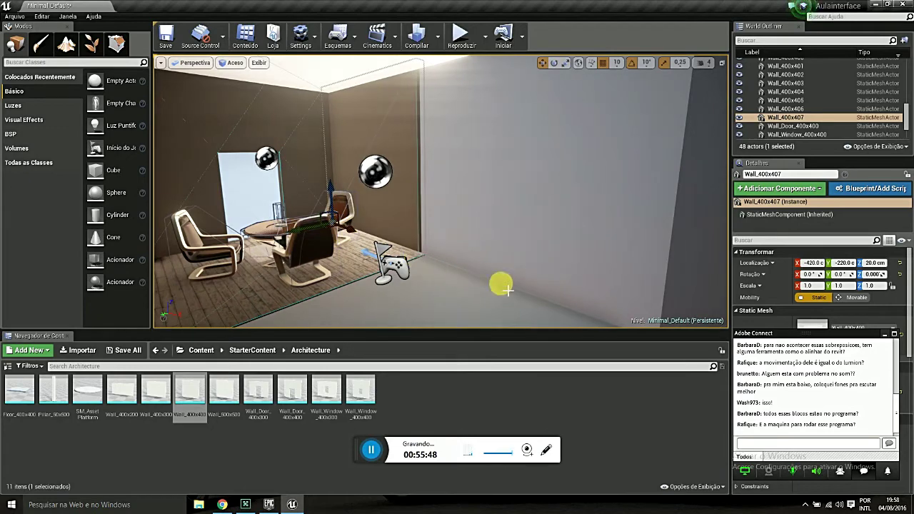
mouse_move(506, 289)
mouse_down()
mouse_move(500, 300)
mouse_move(468, 289)
mouse_up()
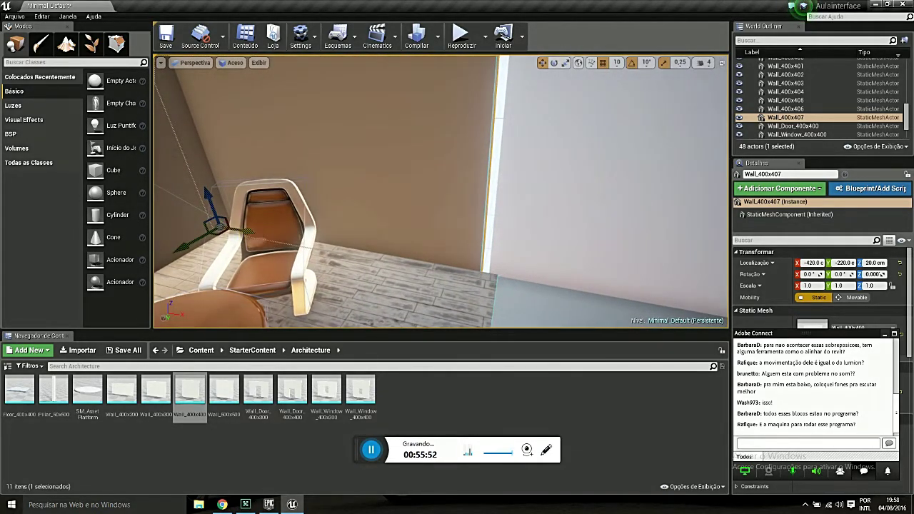
mouse_move(305, 243)
mouse_down()
mouse_move(306, 200)
mouse_move(306, 214)
mouse_up()
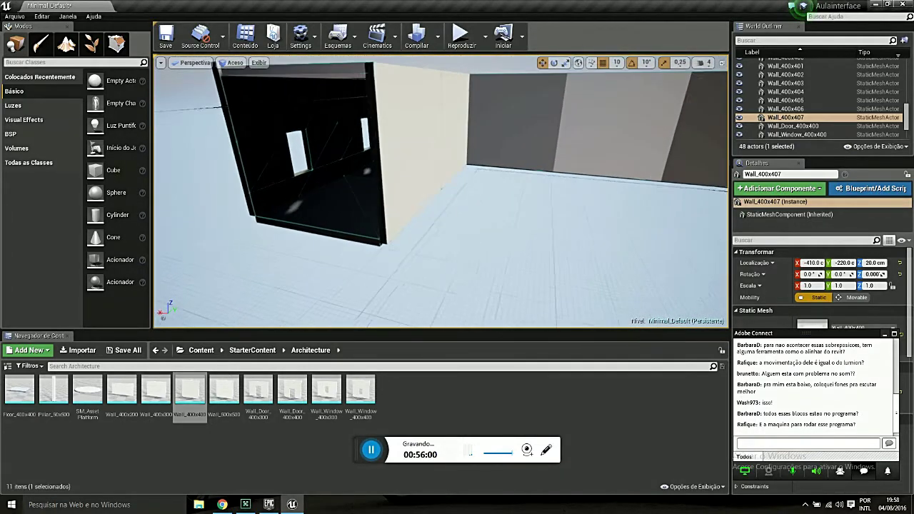
Alt-drag a new copy, Wall_400x408, over to the dark box structure.
drag(511, 236, 511, 229)
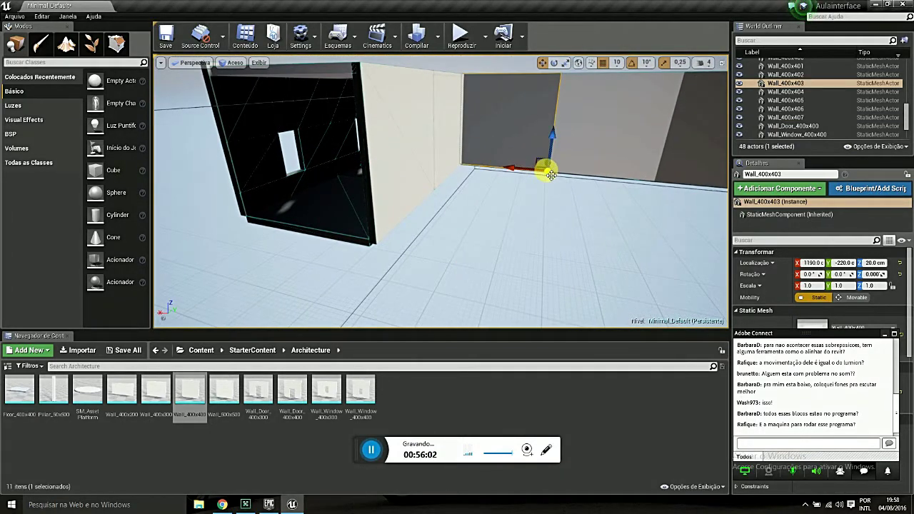
mouse_move(548, 174)
alt+mouse_down()
mouse_move(360, 241)
mouse_move(237, 256)
alt+mouse_up()
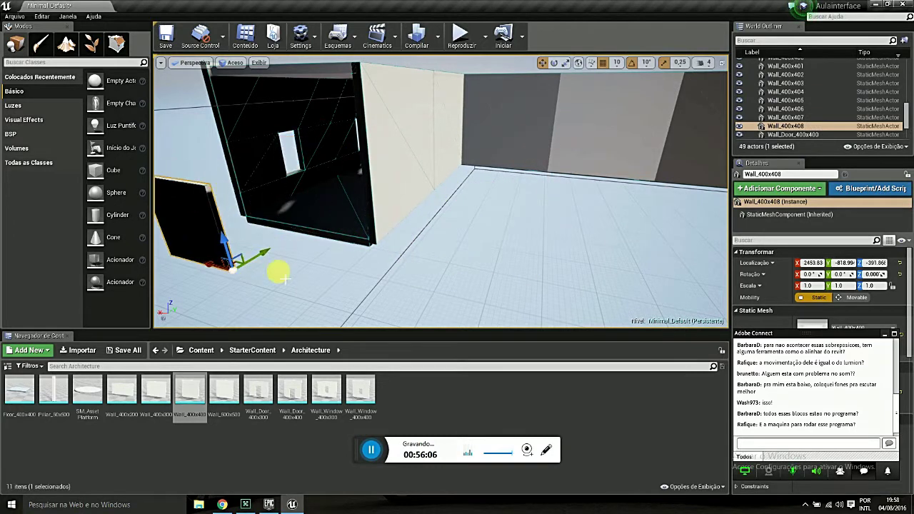
drag(285, 279, 363, 271)
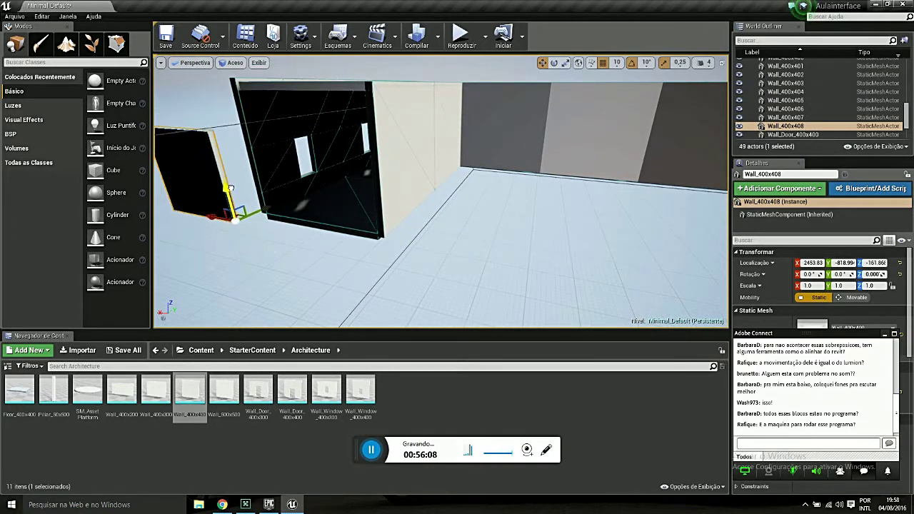
drag(213, 217, 298, 218)
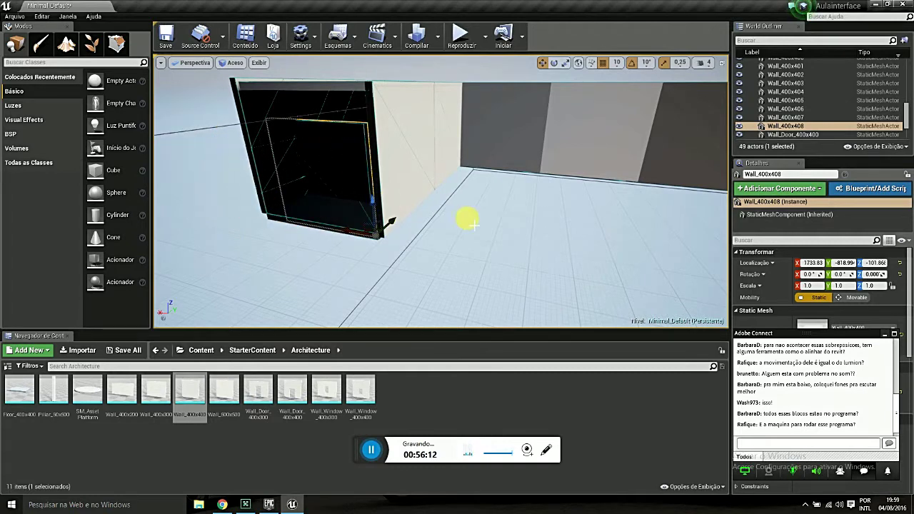
drag(467, 222, 472, 179)
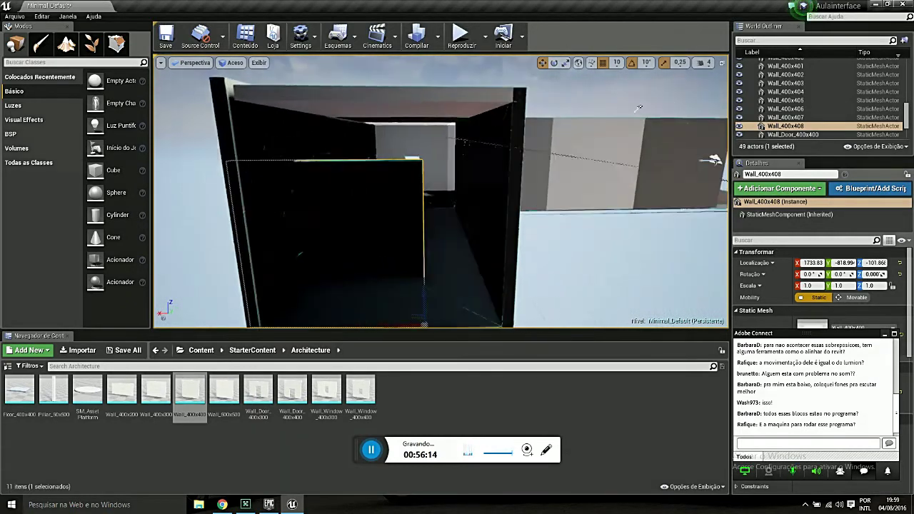
drag(453, 227, 453, 264)
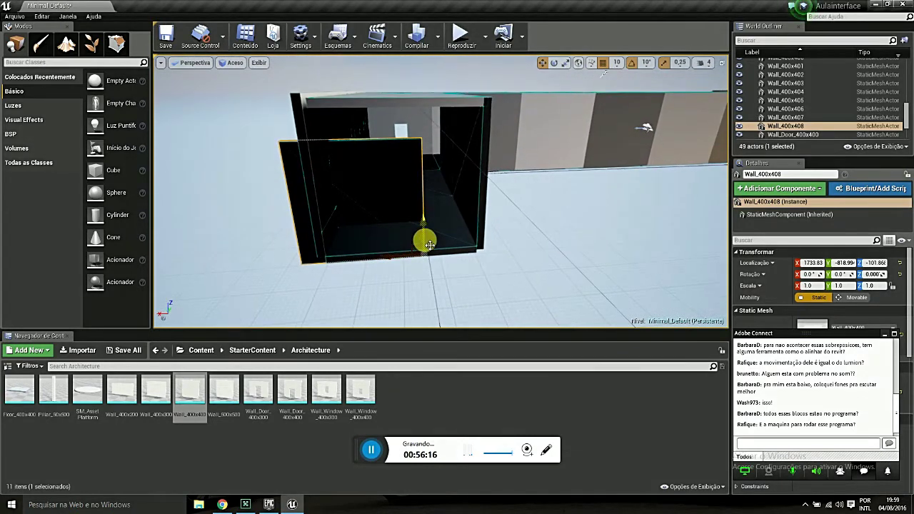
mouse_move(422, 241)
mouse_down()
mouse_move(423, 207)
mouse_move(400, 208)
mouse_up()
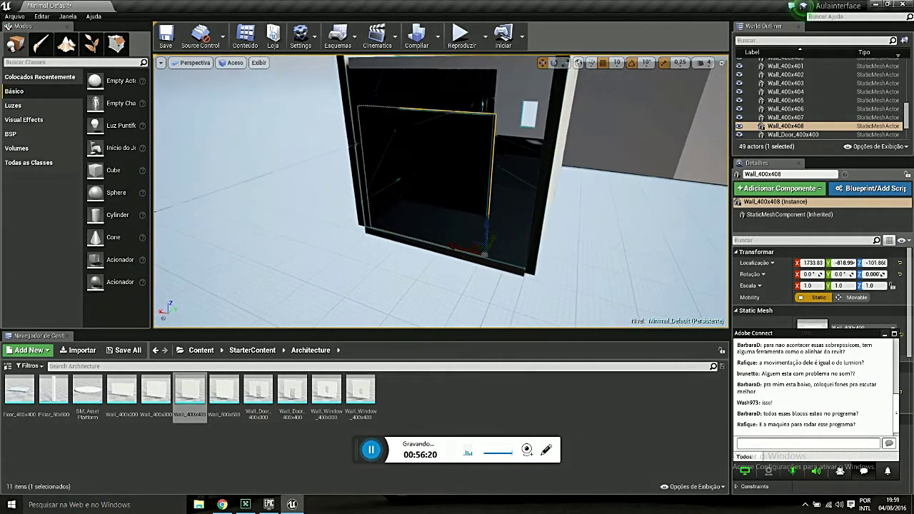
Slide Wall_400x408 along Y to sit against the box at 1603.83, -1018.9.
drag(495, 239, 455, 283)
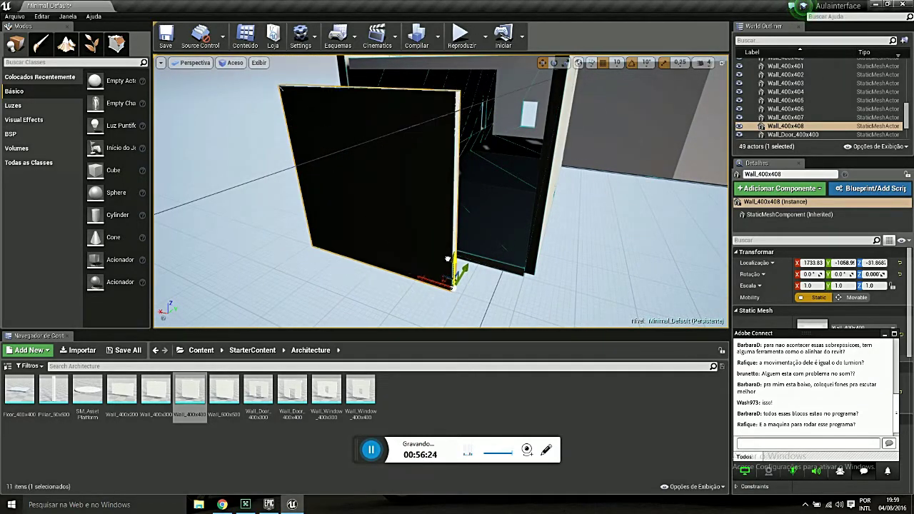
mouse_move(442, 226)
mouse_down()
mouse_move(408, 271)
mouse_move(422, 236)
mouse_up()
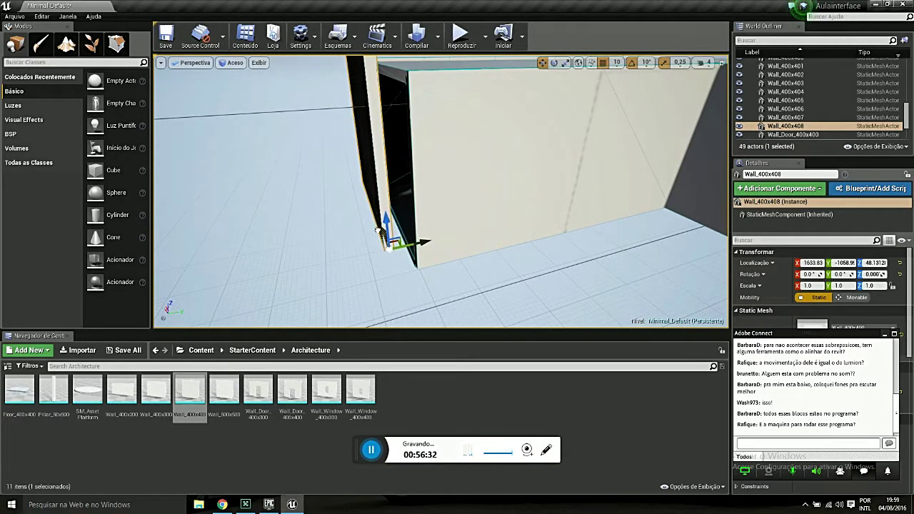
mouse_move(422, 235)
right_down()
mouse_move(429, 185)
mouse_move(450, 200)
right_up()
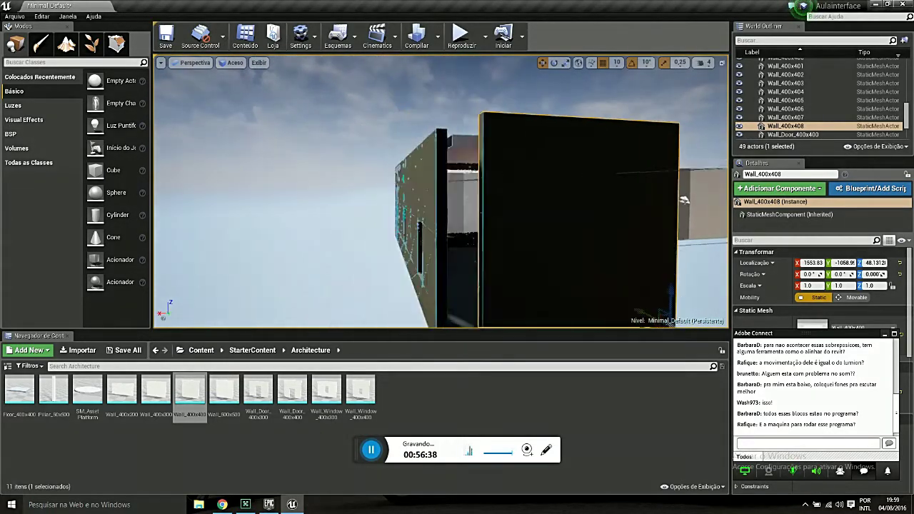
mouse_move(579, 247)
right_down()
mouse_move(543, 236)
mouse_move(500, 239)
mouse_move(544, 253)
right_up()
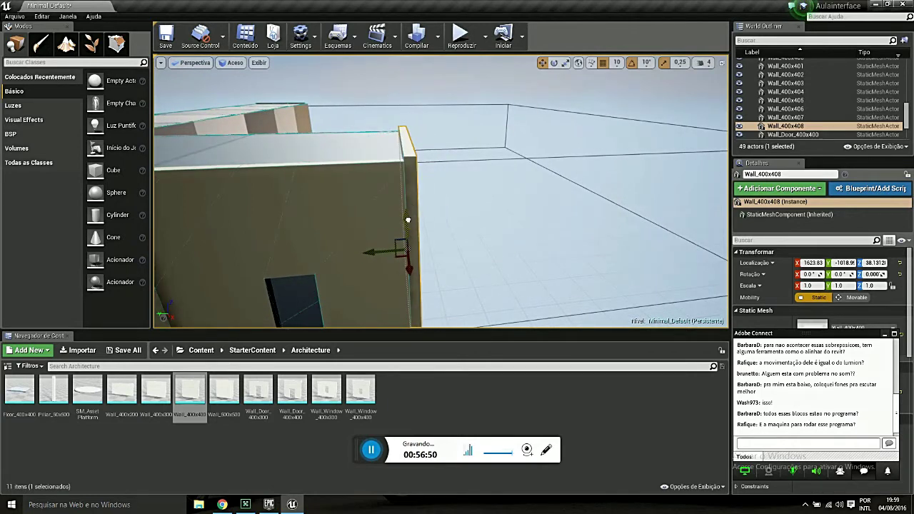
mouse_move(407, 225)
right_down()
mouse_move(319, 101)
mouse_move(459, 258)
right_up()
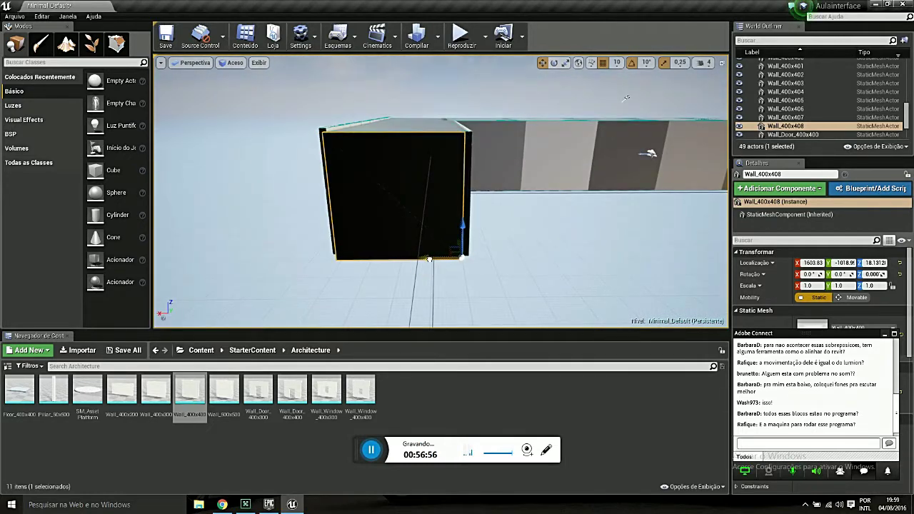
right_drag(429, 259, 429, 243)
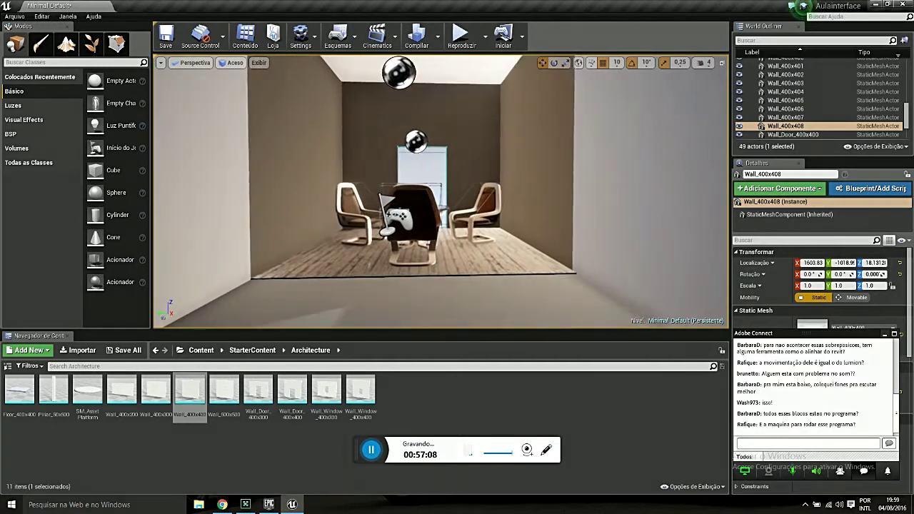
Lower Floor_400x400 from Location Z 40 to 30 and view the doorway.
click(405, 315)
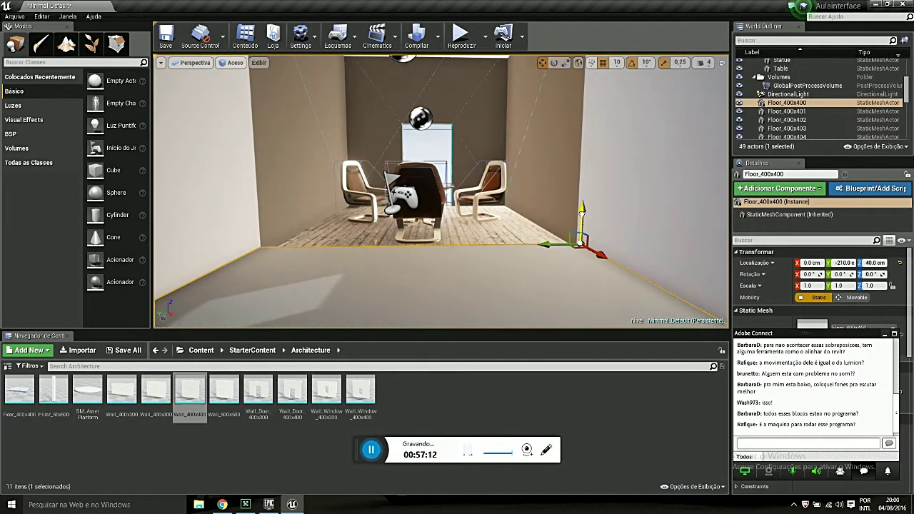
right_drag(586, 221, 586, 220)
mouse_move(441, 191)
right_down()
mouse_move(486, 192)
mouse_move(464, 200)
mouse_move(393, 341)
right_up()
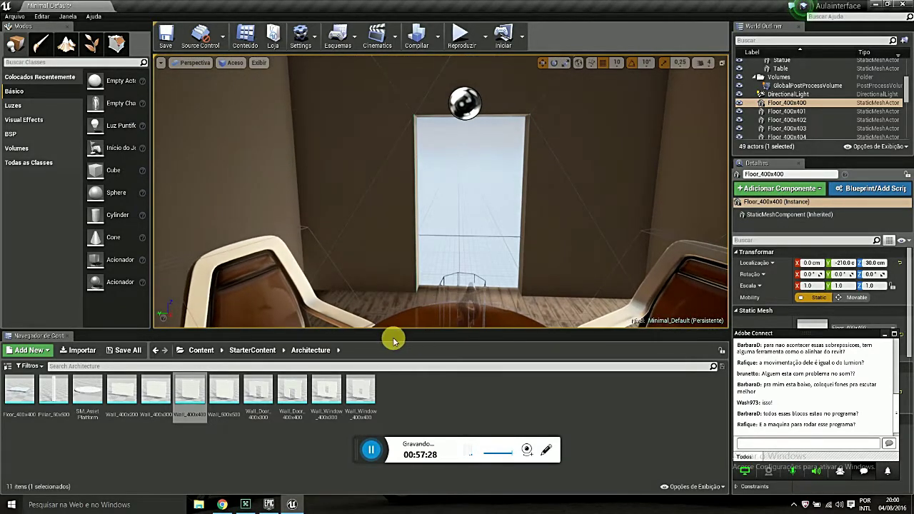
click(300, 350)
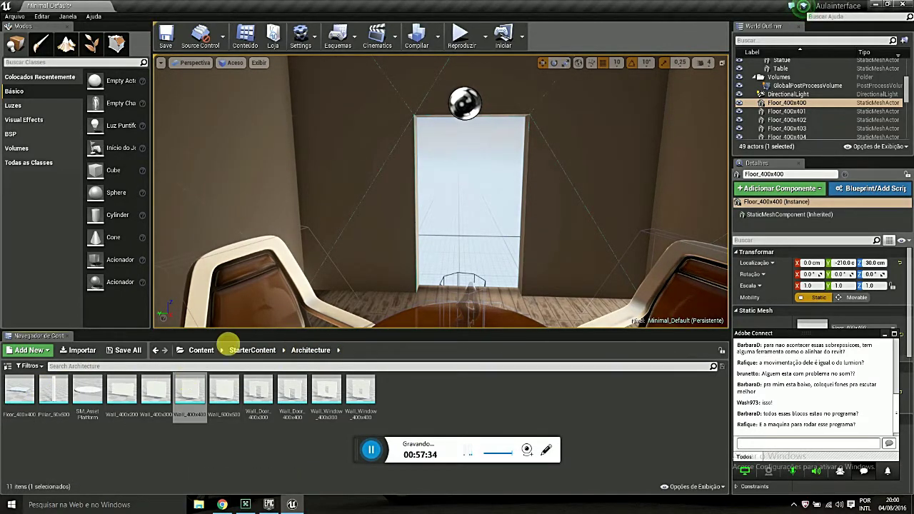
click(241, 350)
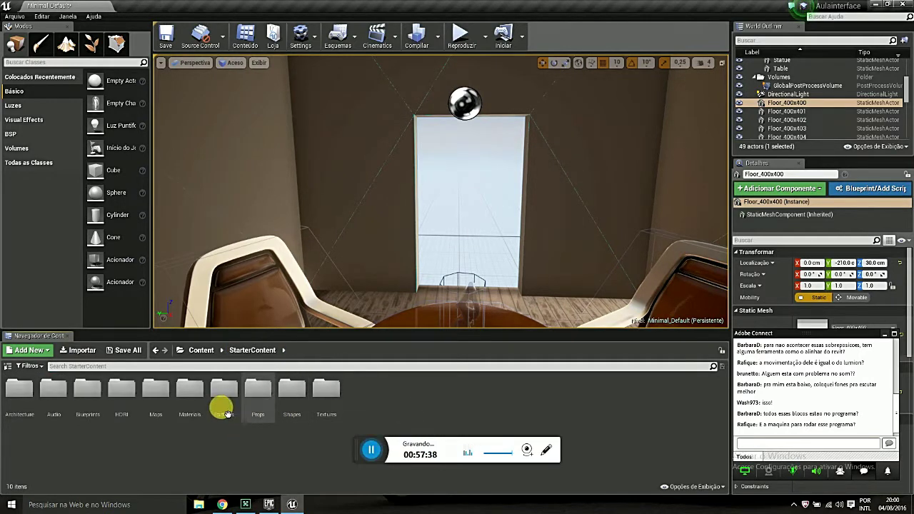
double_click(21, 392)
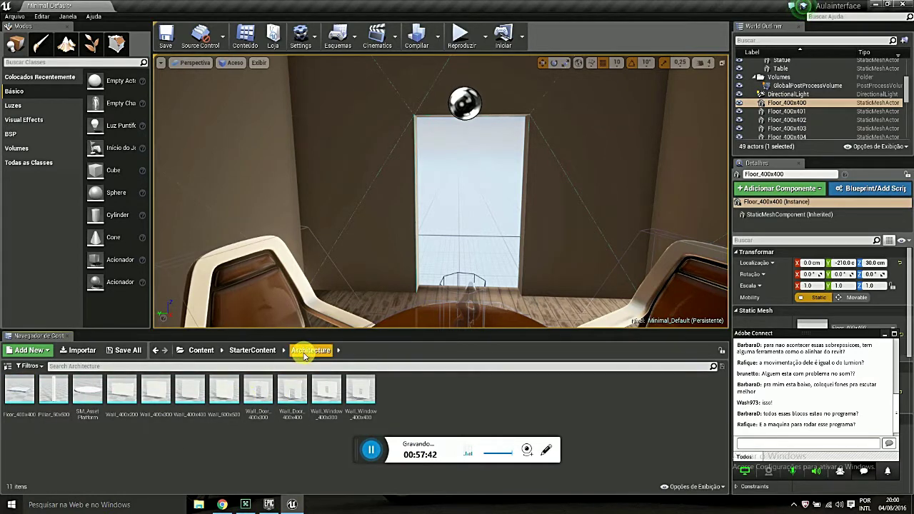
click(250, 350)
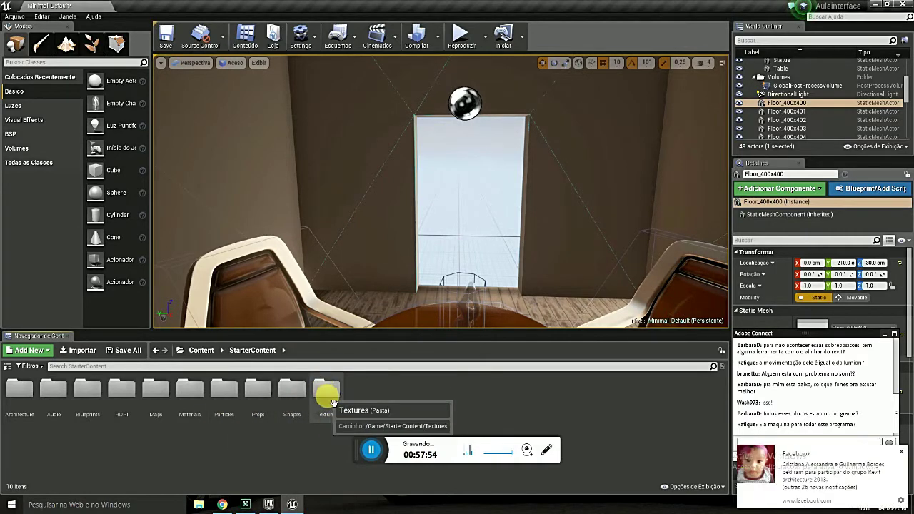
click(902, 454)
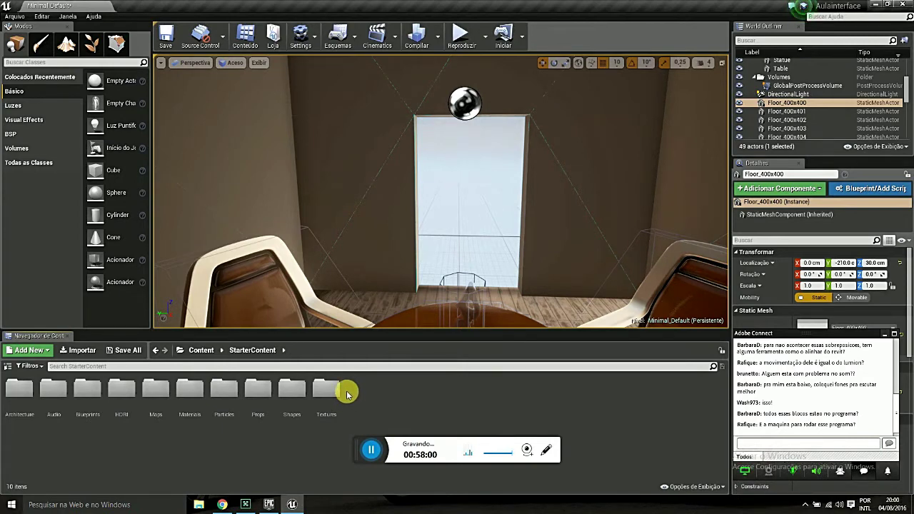
double_click(305, 397)
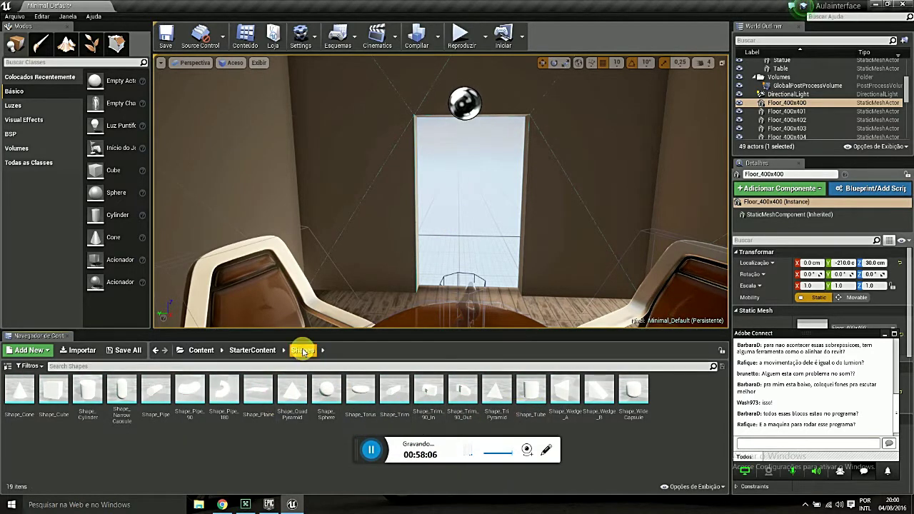
click(258, 350)
click(333, 392)
double_click(335, 395)
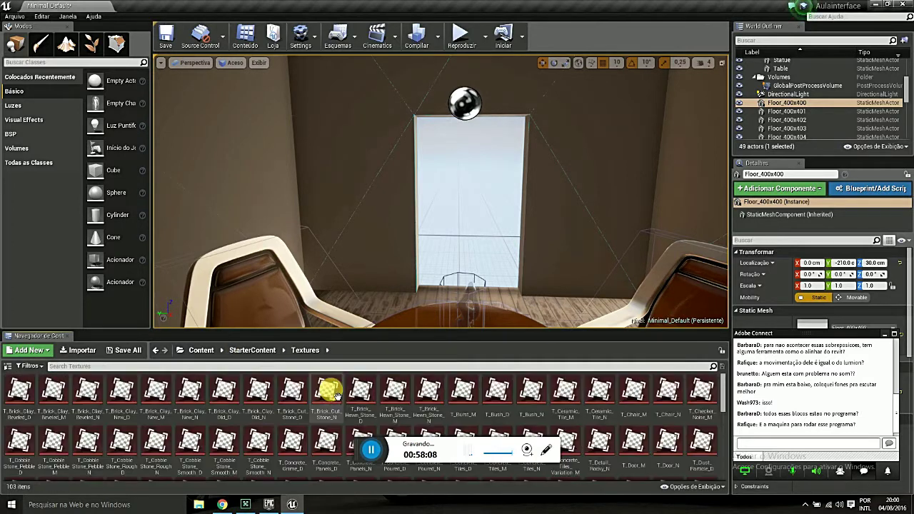
click(261, 353)
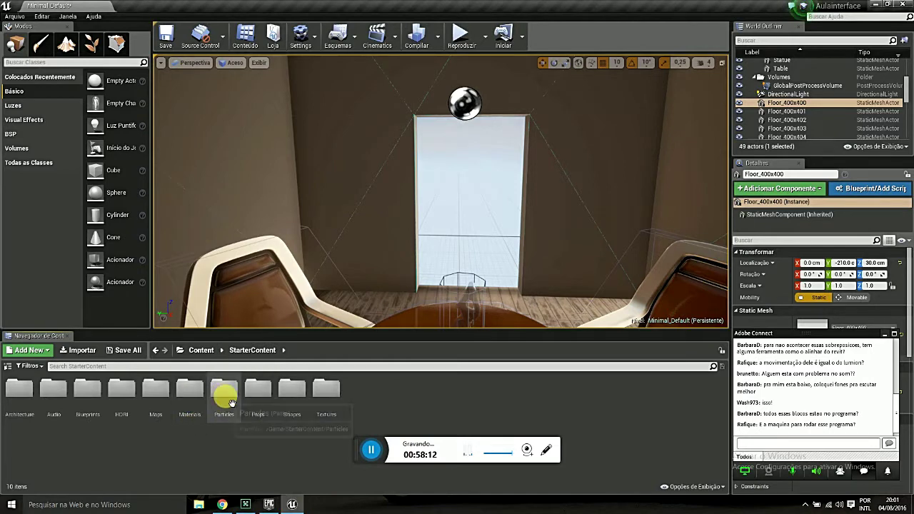
click(21, 395)
double_click(25, 397)
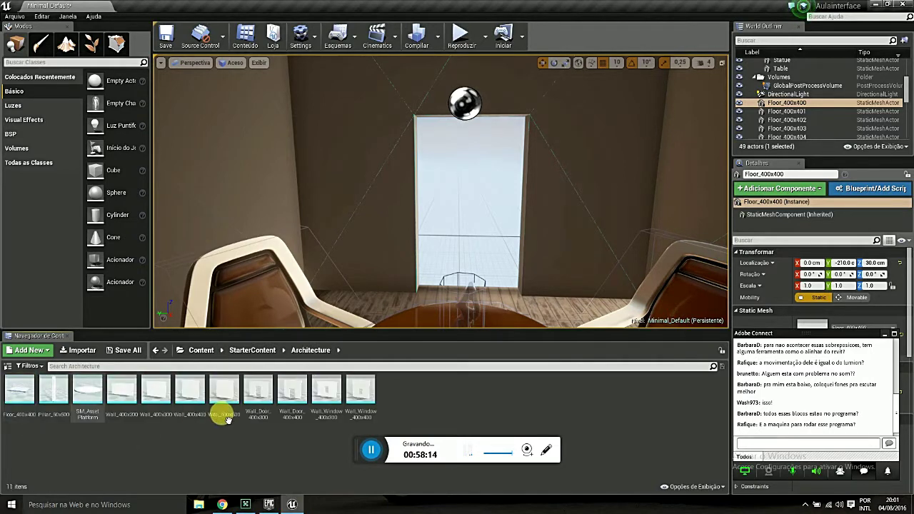
click(251, 350)
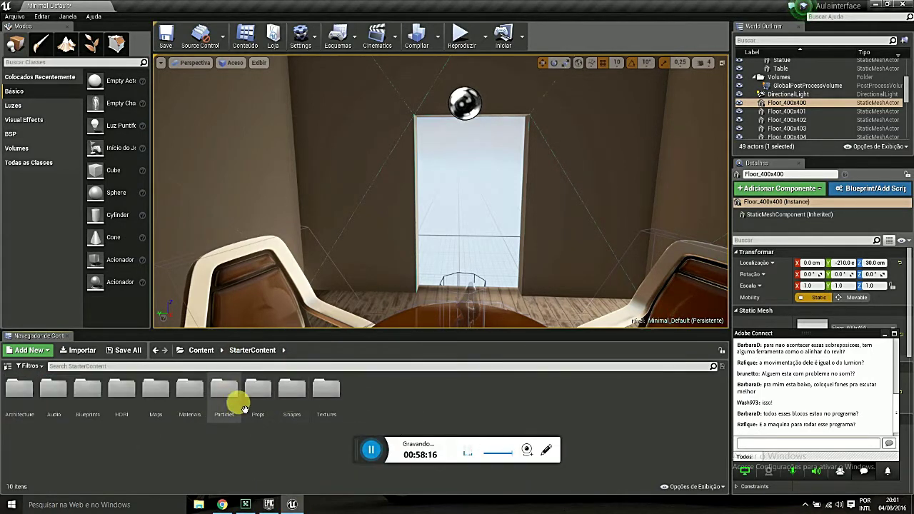
double_click(292, 389)
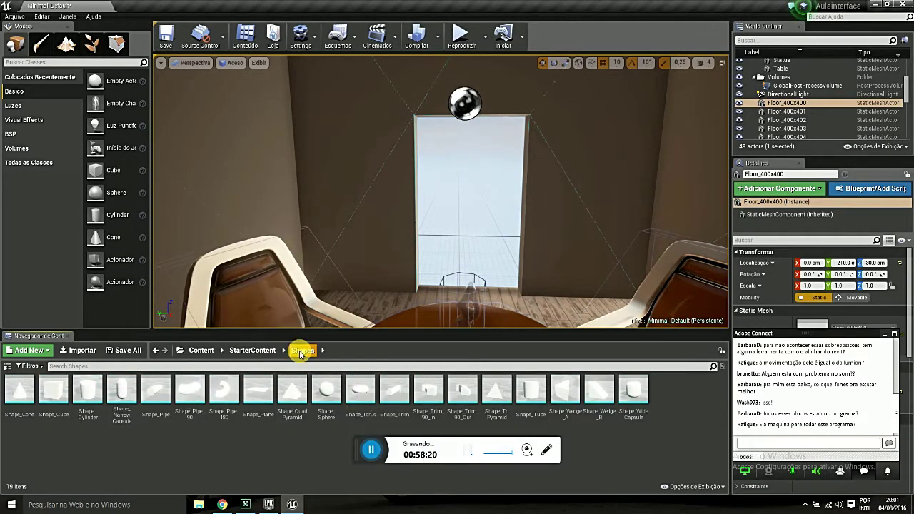
click(250, 350)
click(331, 397)
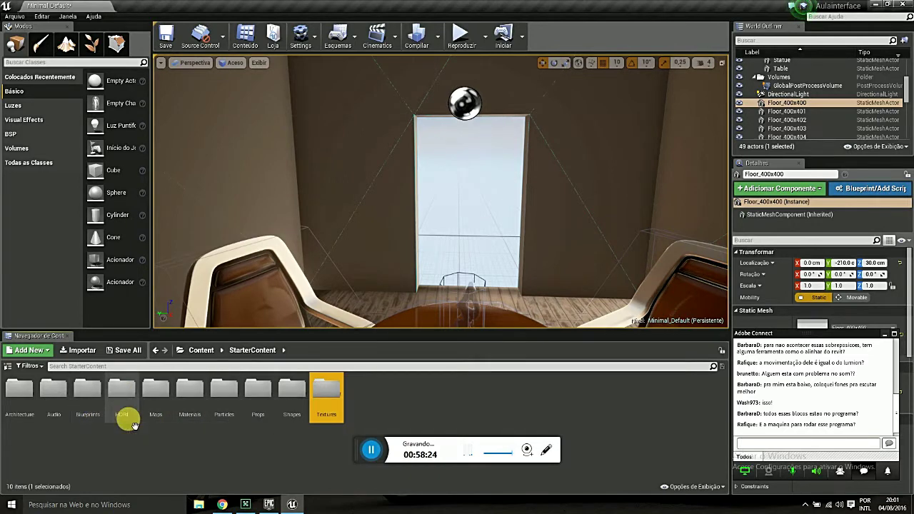
double_click(22, 393)
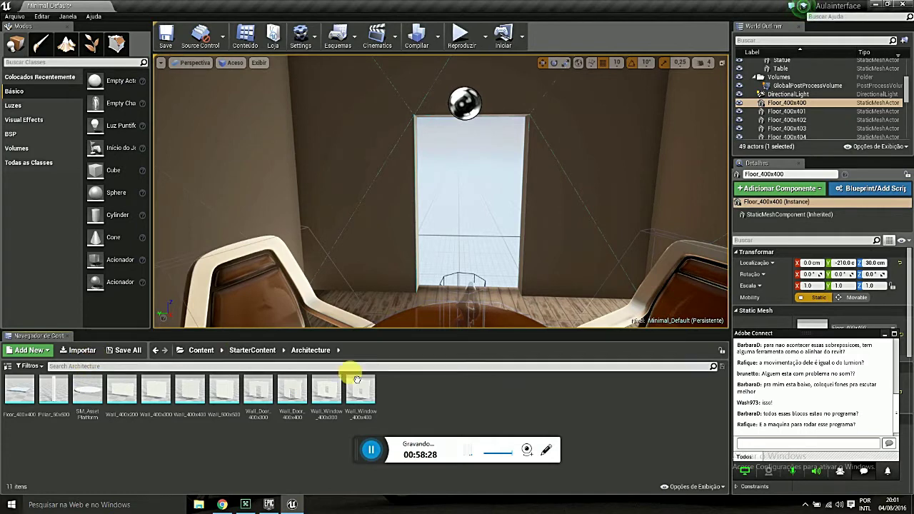
click(266, 351)
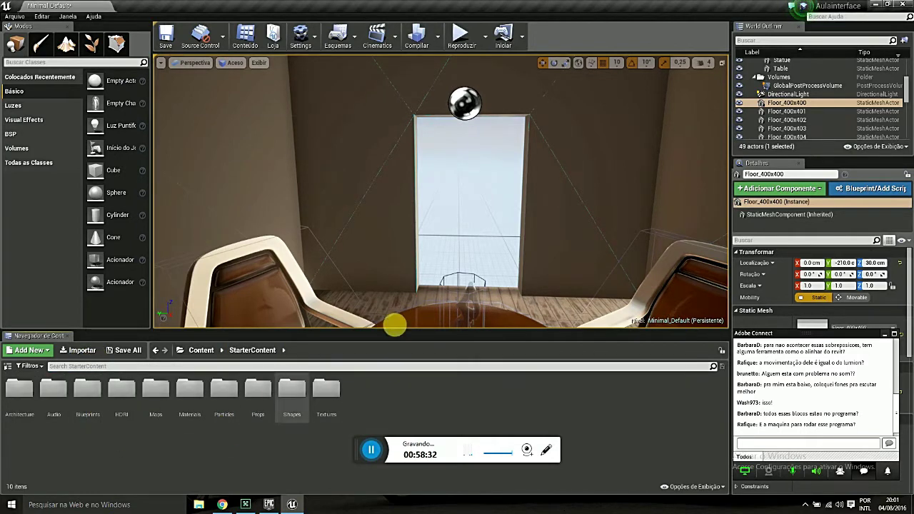
right_drag(394, 322, 315, 379)
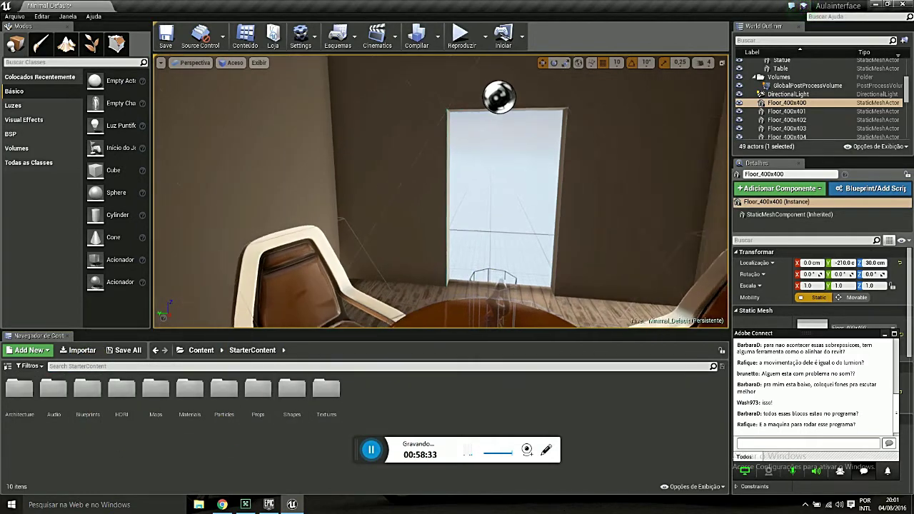
Place SM_DoorFrame from Props in the doorway, scale Y to 1.25 and move it to Y -10.
double_click(258, 388)
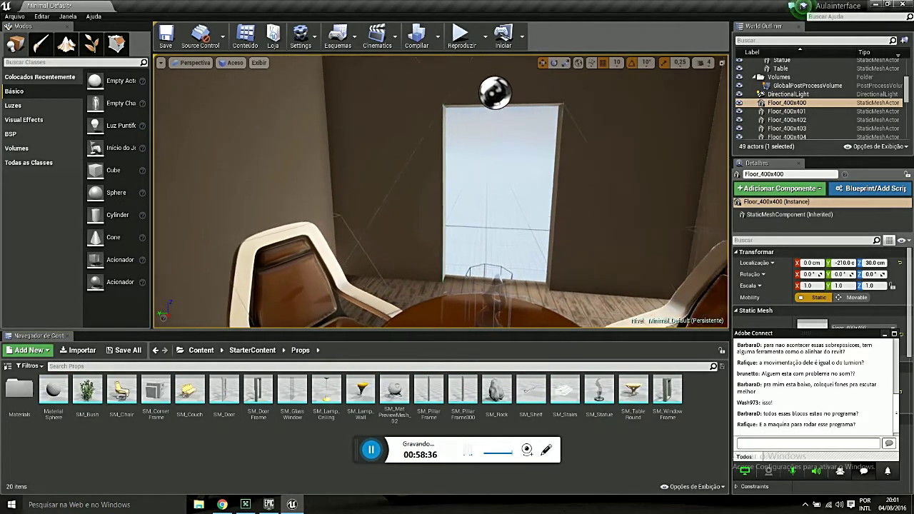
right_drag(457, 215, 500, 285)
drag(258, 391, 471, 225)
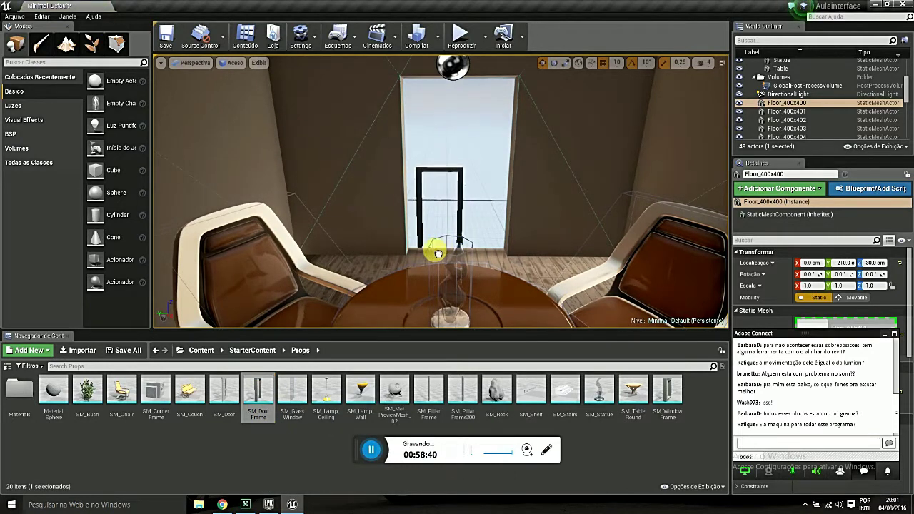
mouse_move(472, 225)
mouse_down()
mouse_move(458, 254)
mouse_move(428, 251)
mouse_up()
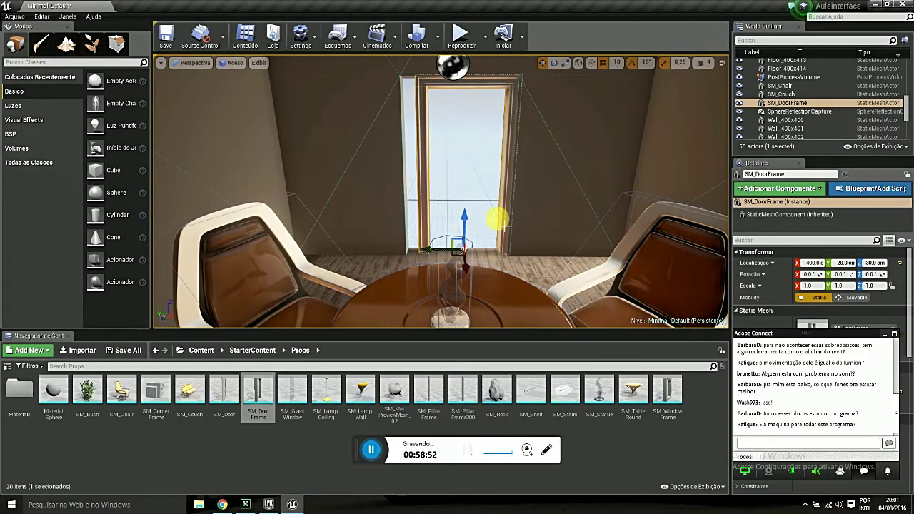
click(566, 62)
drag(429, 256, 422, 250)
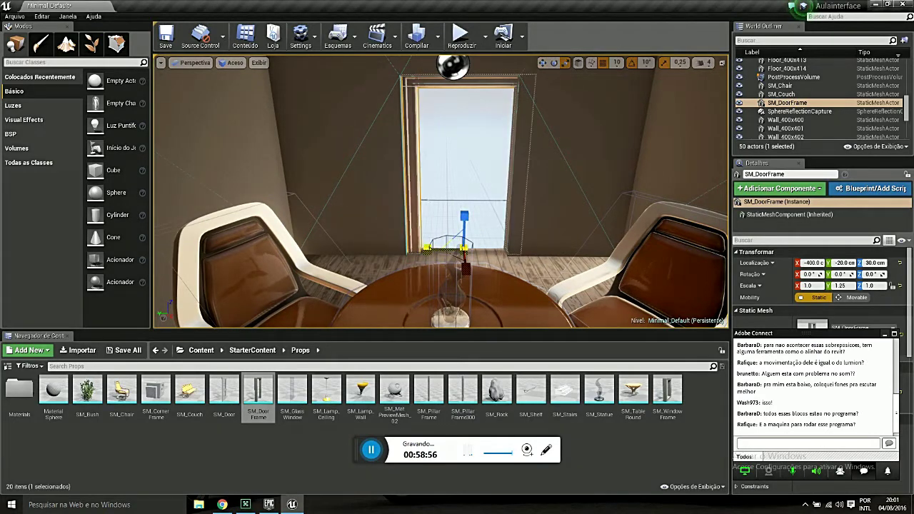
click(543, 62)
drag(463, 248, 423, 250)
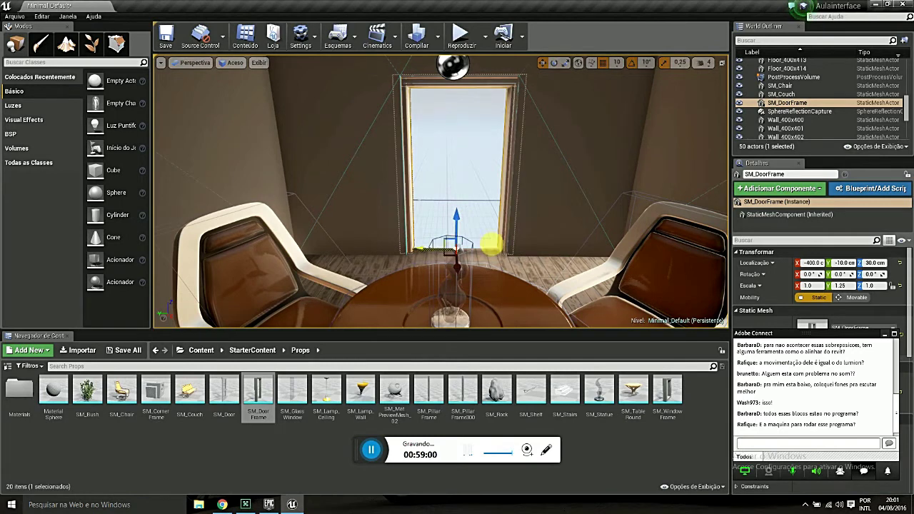
click(475, 180)
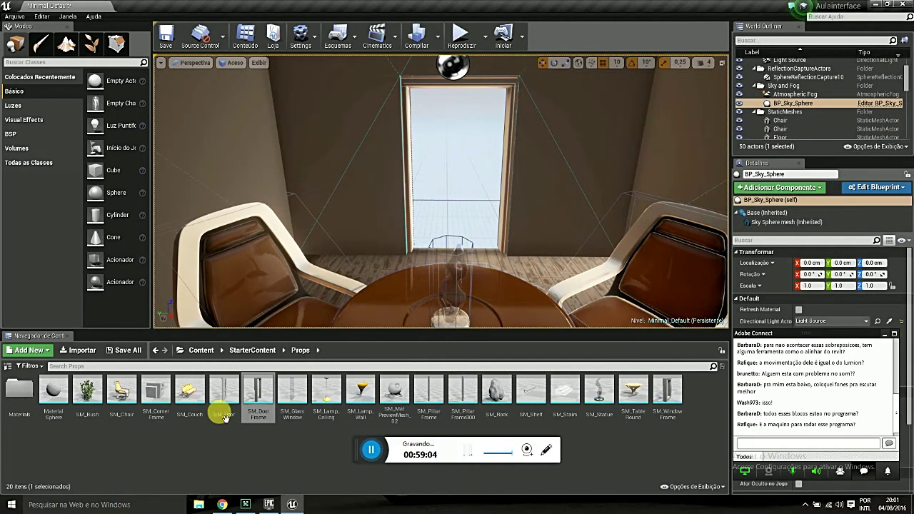
Drag SM_Door from Props into the new door frame and centre it at Y 40.
mouse_move(223, 418)
mouse_down()
mouse_move(418, 258)
mouse_move(412, 253)
mouse_up()
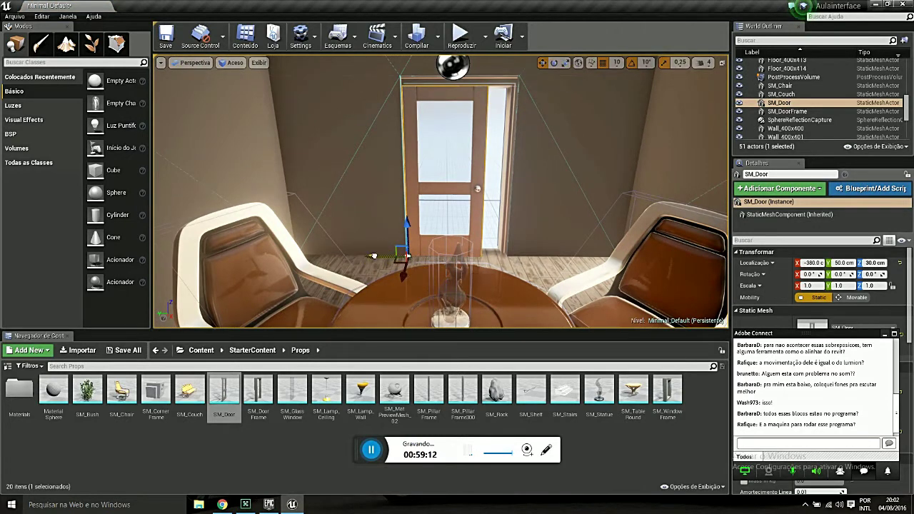
drag(373, 256, 379, 254)
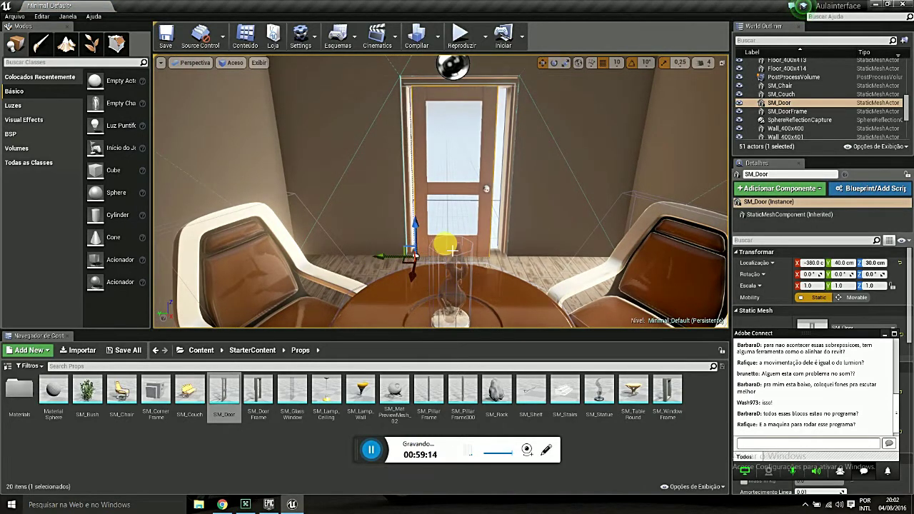
scroll(457, 252, up, 5)
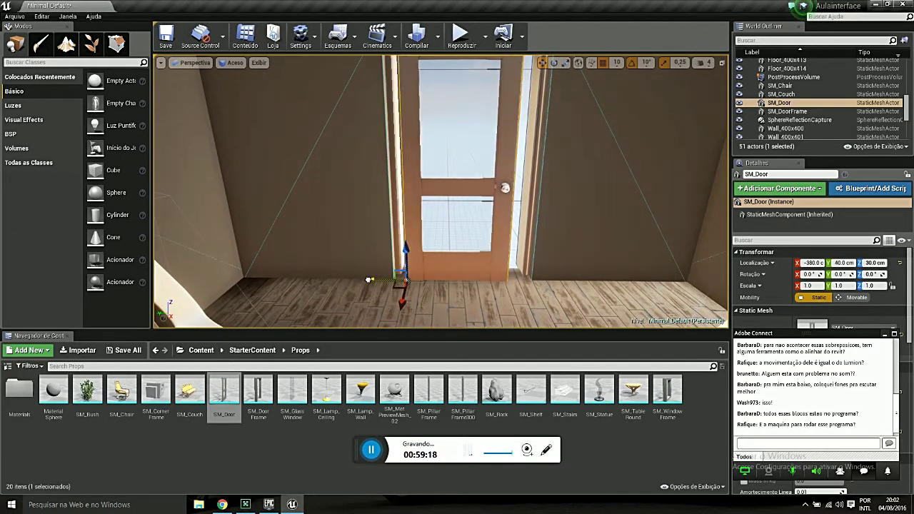
scroll(436, 270, down, 5)
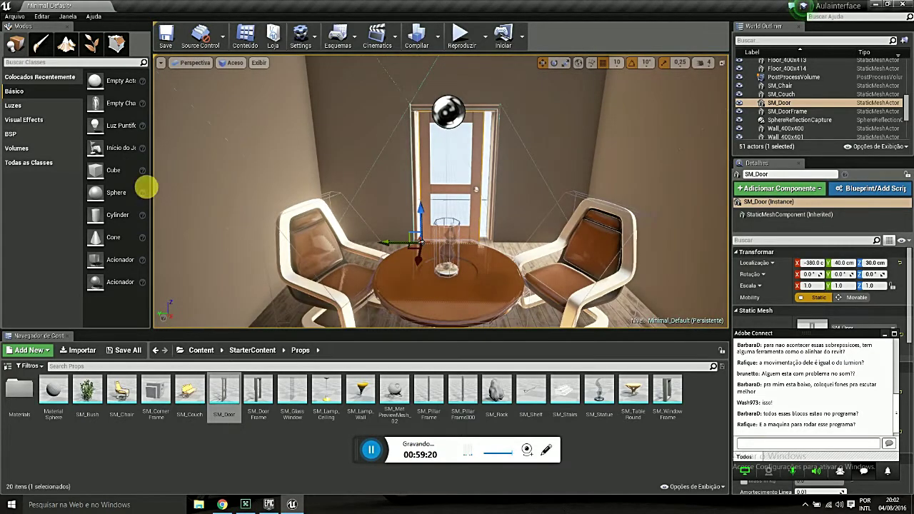
Check the door's placement from the Top view, then return to Perspective.
click(188, 63)
click(180, 86)
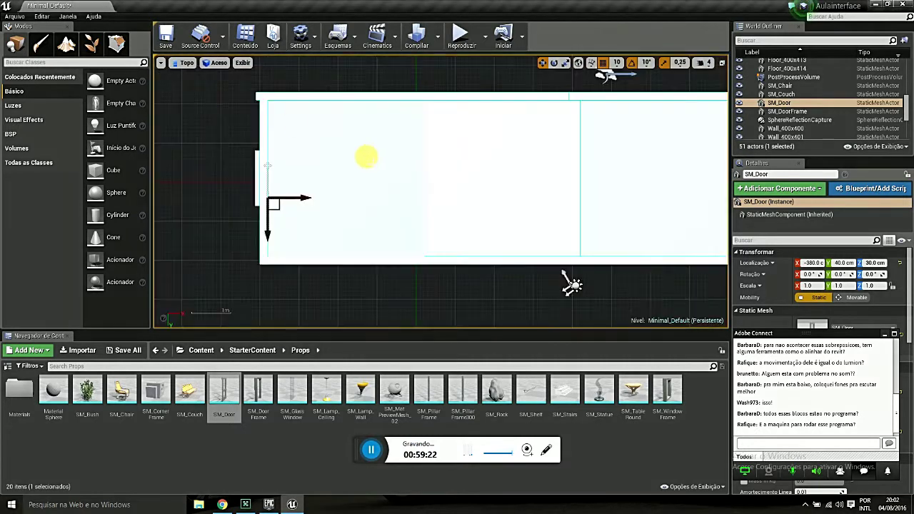
scroll(292, 210, up, 5)
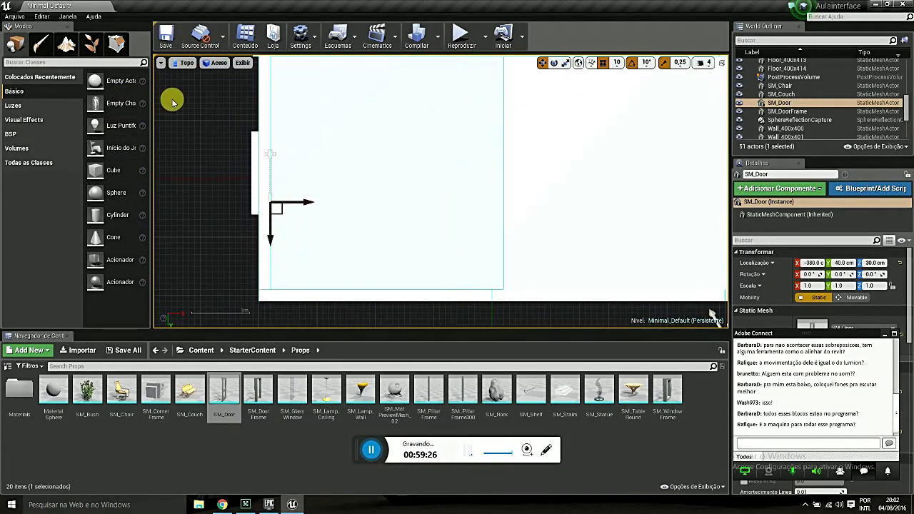
click(184, 66)
click(197, 78)
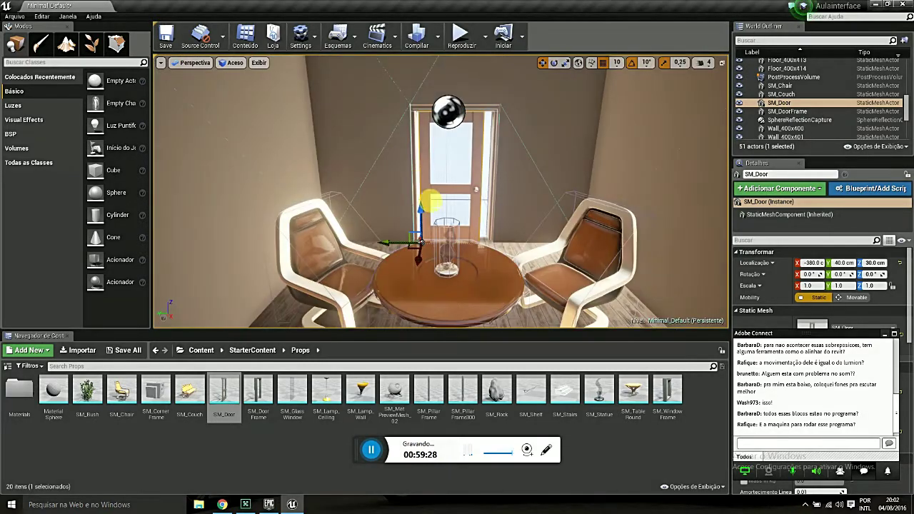
click(565, 63)
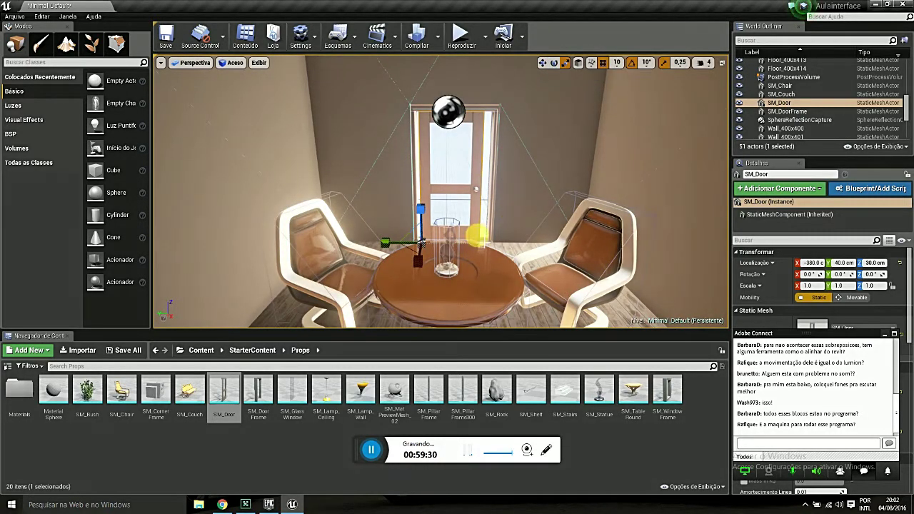
Scale the door up to 1.0 × 1.25 × 1.25, undoing an oversized attempt.
middle_drag(477, 235, 432, 263)
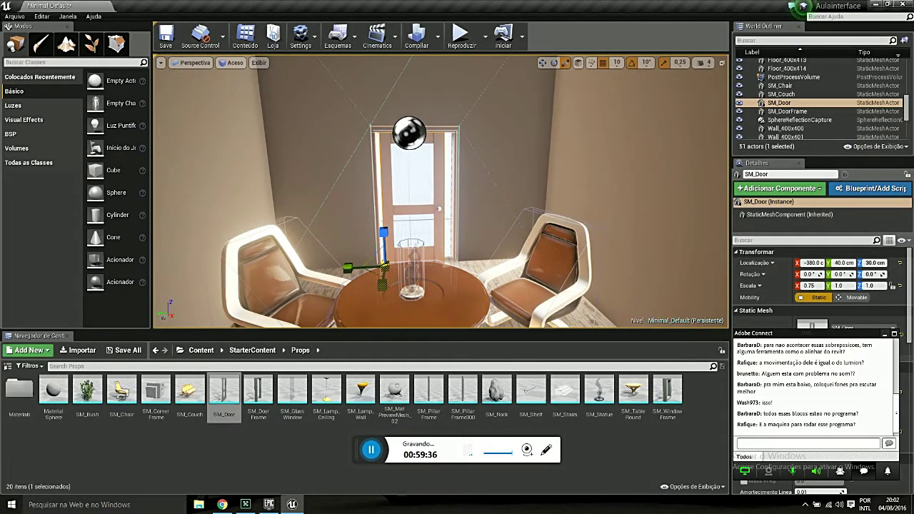
scroll(429, 286, up, 5)
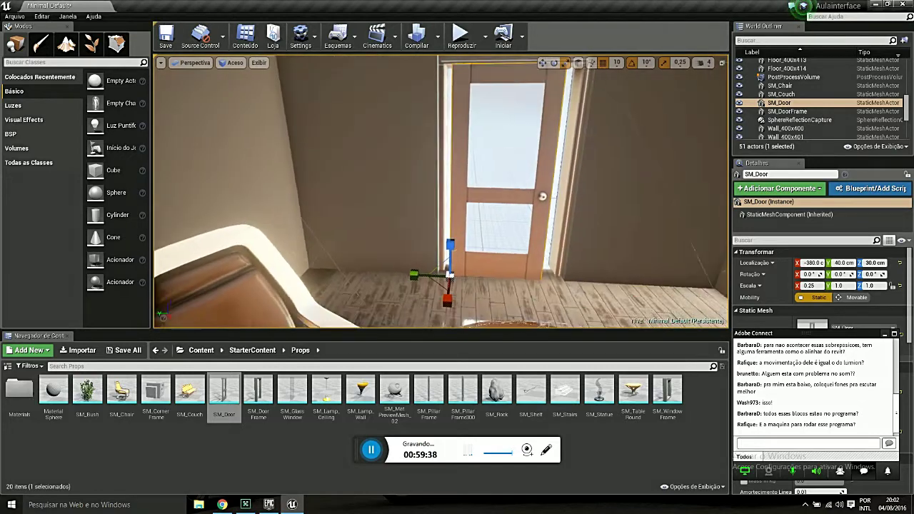
drag(451, 289, 452, 300)
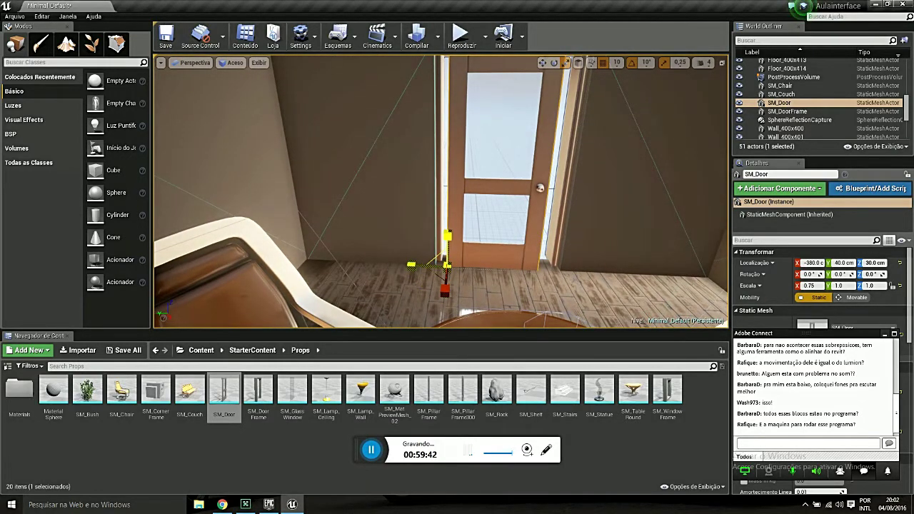
drag(435, 253, 427, 246)
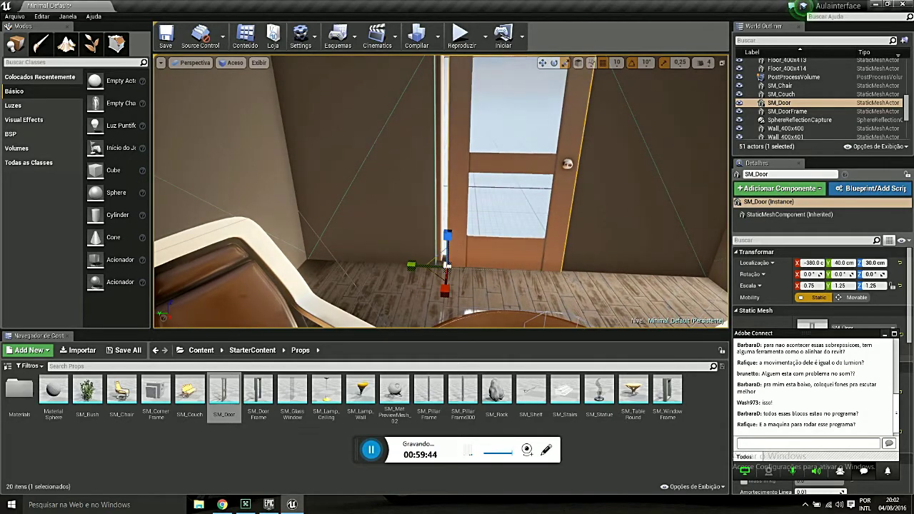
scroll(448, 266, up, 2)
scroll(457, 279, up, 2)
scroll(472, 300, up, 1)
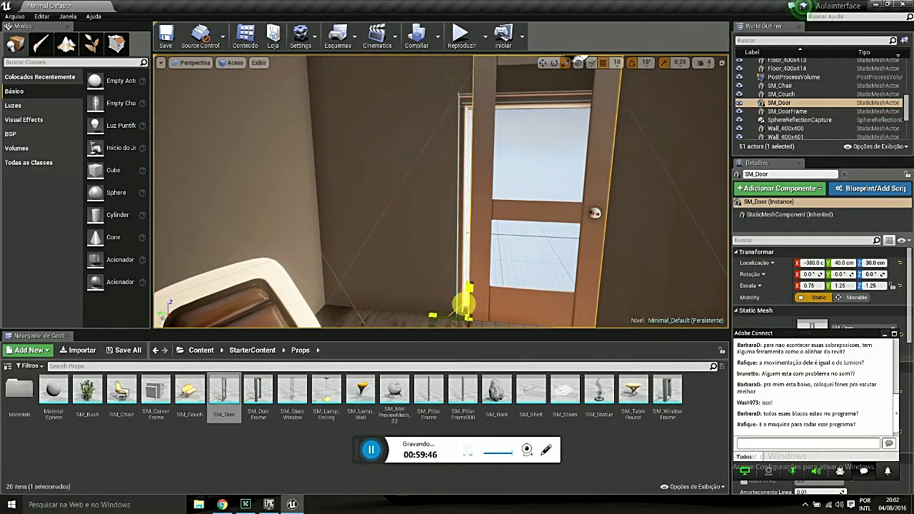
drag(469, 288, 463, 294)
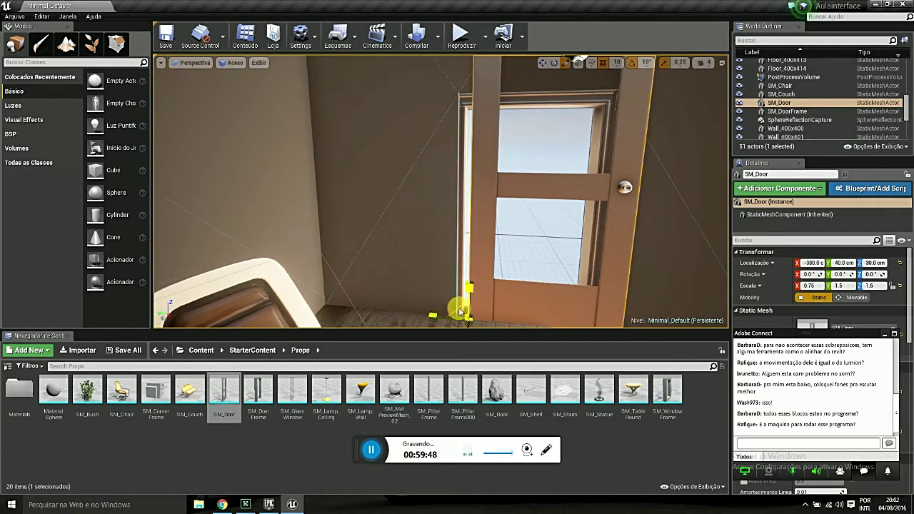
key(ctrl+z)
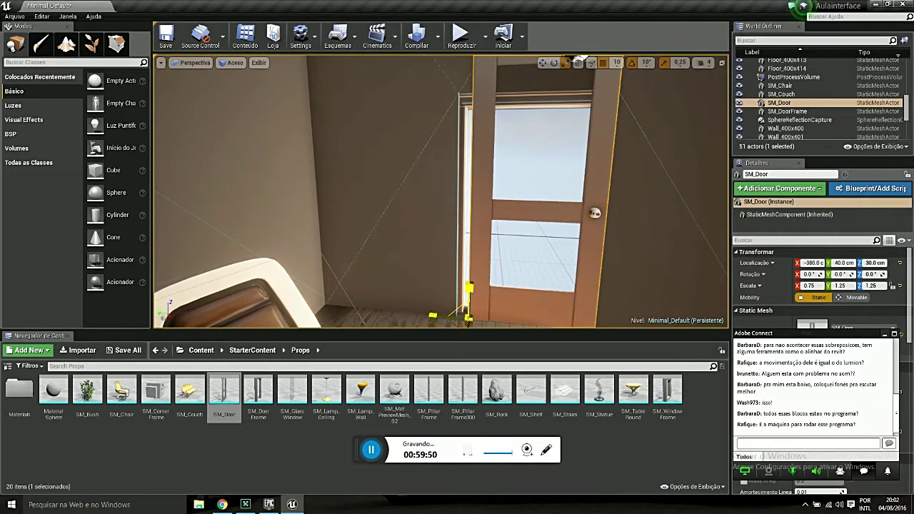
key(ctrl+z)
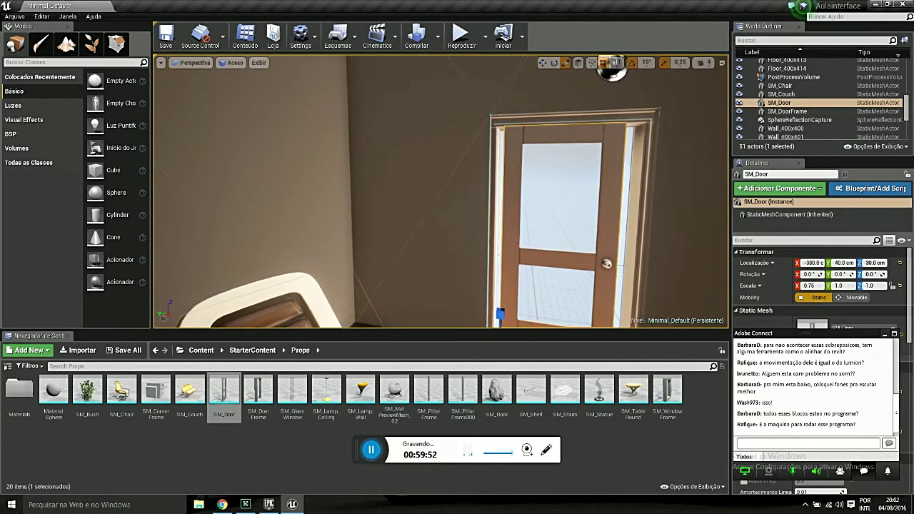
scroll(470, 309, down, 5)
scroll(443, 311, up, 5)
scroll(420, 315, up, 2)
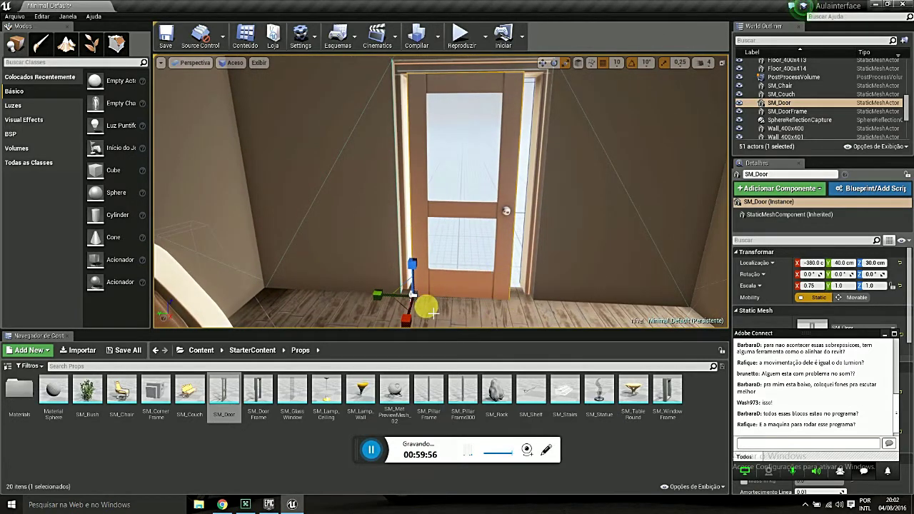
Shift the door 10 units along X and readjust its uniform scale to fit the frame.
click(544, 63)
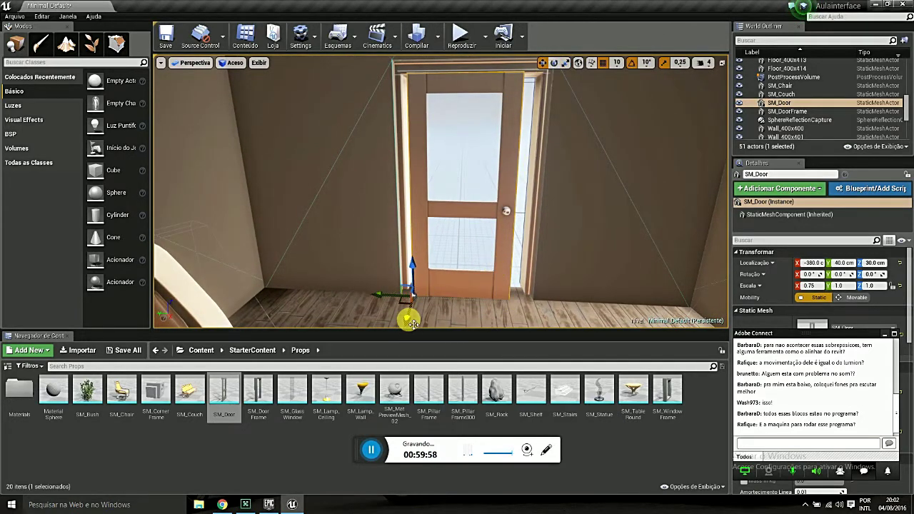
mouse_move(413, 297)
mouse_down()
mouse_move(410, 311)
mouse_move(376, 290)
mouse_up()
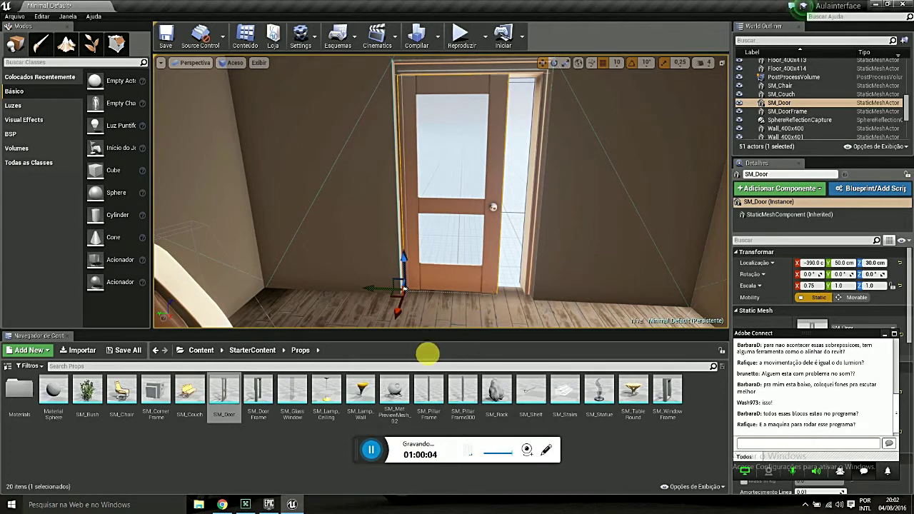
click(563, 63)
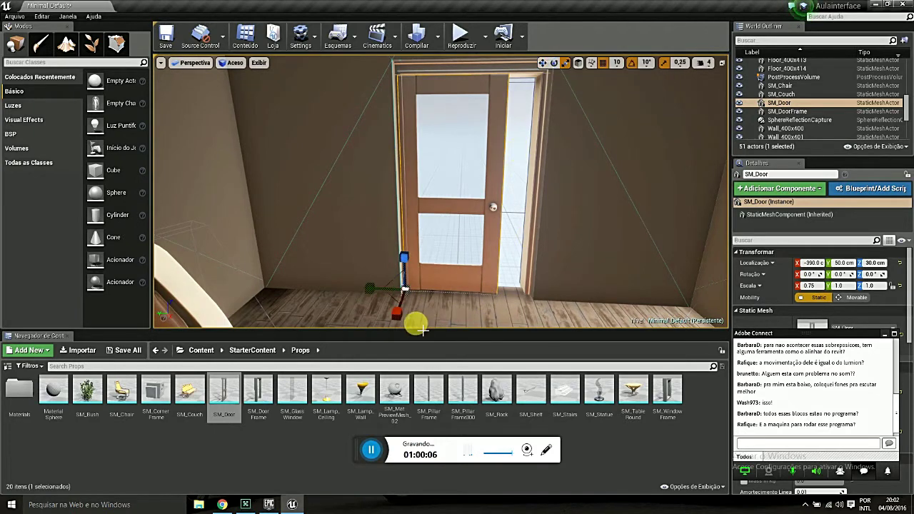
drag(405, 289, 404, 289)
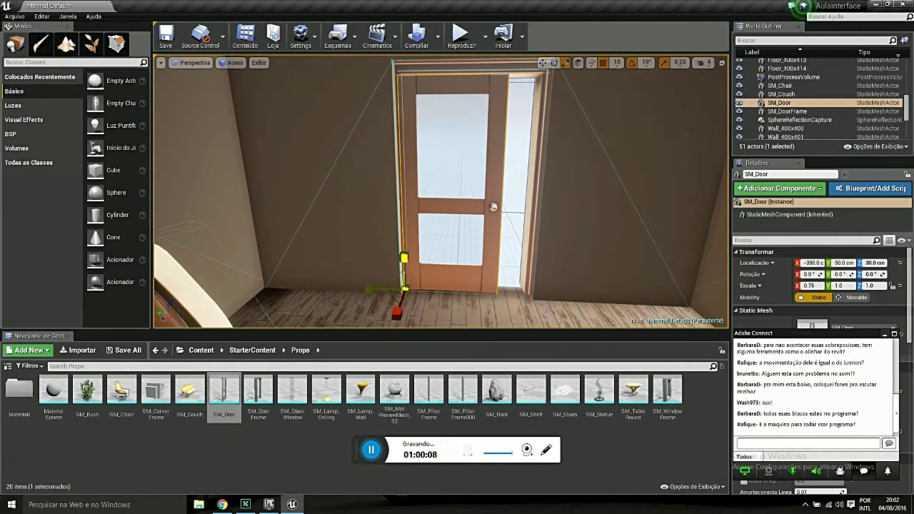
click(396, 283)
drag(413, 296, 407, 293)
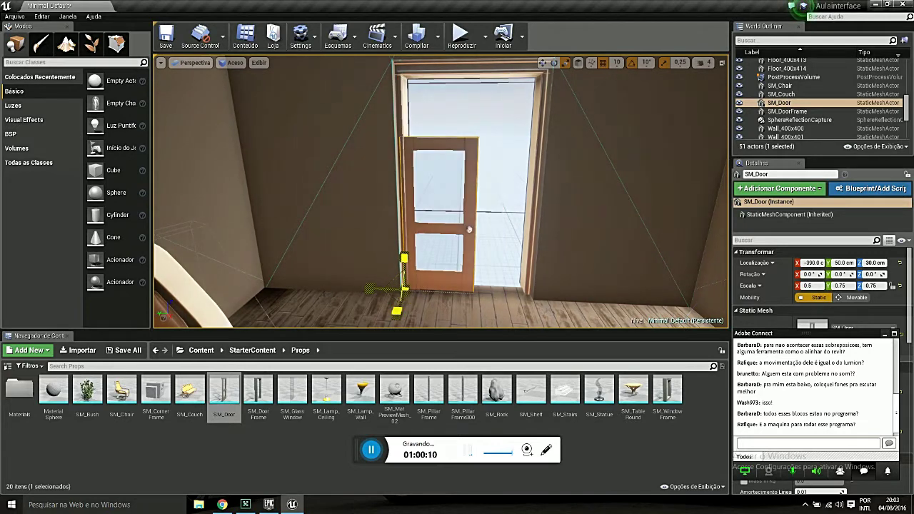
key(ctrl+z)
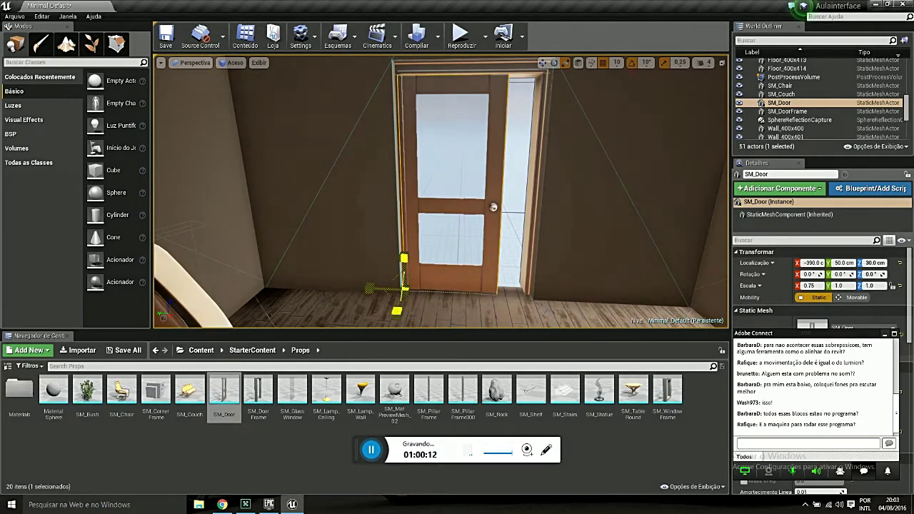
drag(410, 294, 413, 290)
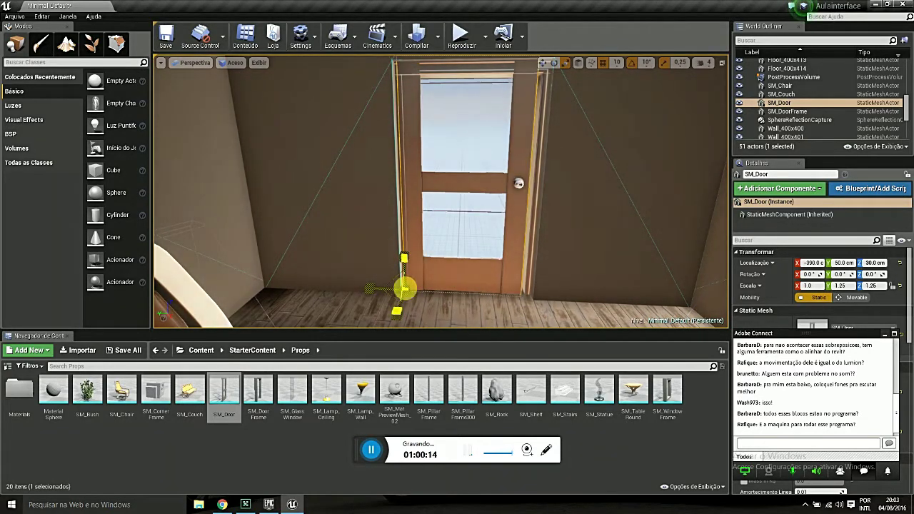
Push the door back to Location X -400 so it fills the doorway.
click(543, 63)
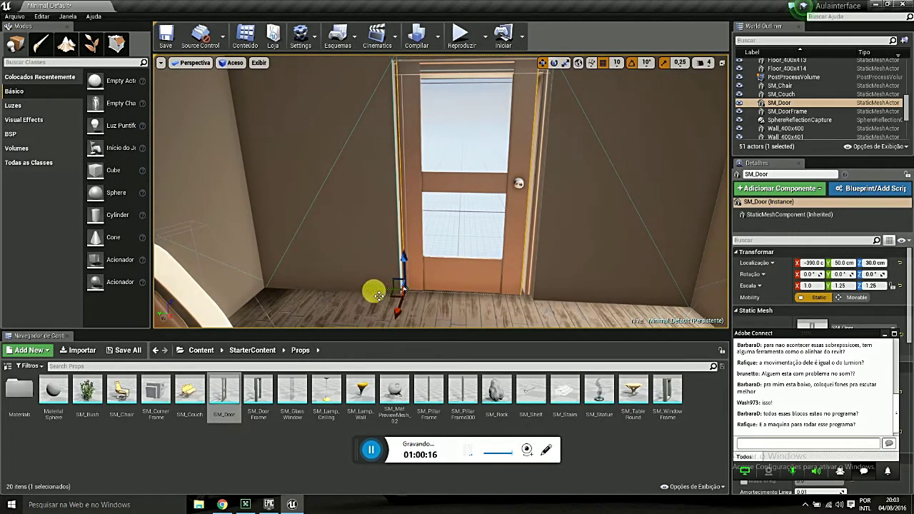
drag(377, 295, 377, 291)
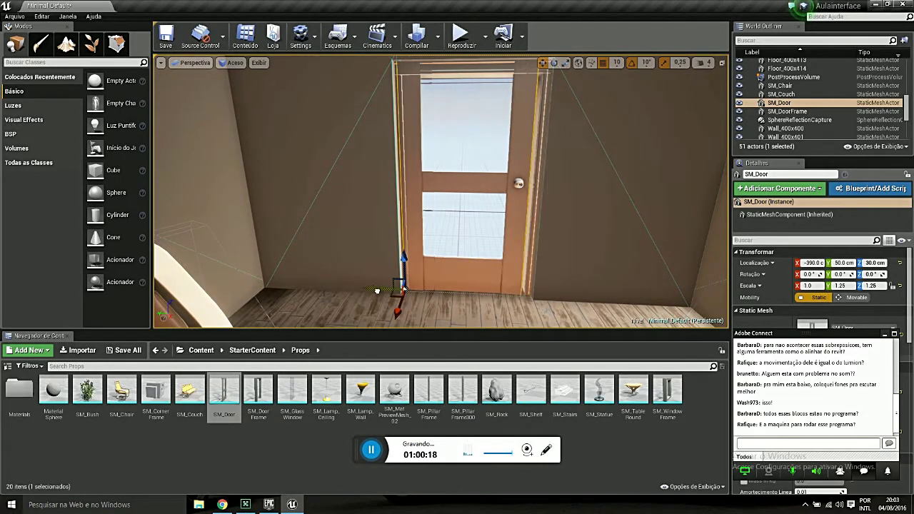
drag(472, 271, 391, 302)
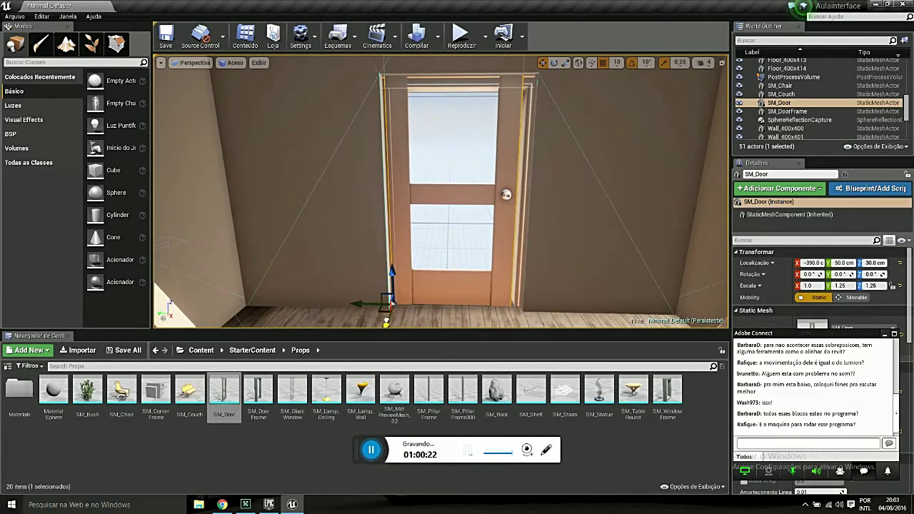
drag(392, 303, 393, 298)
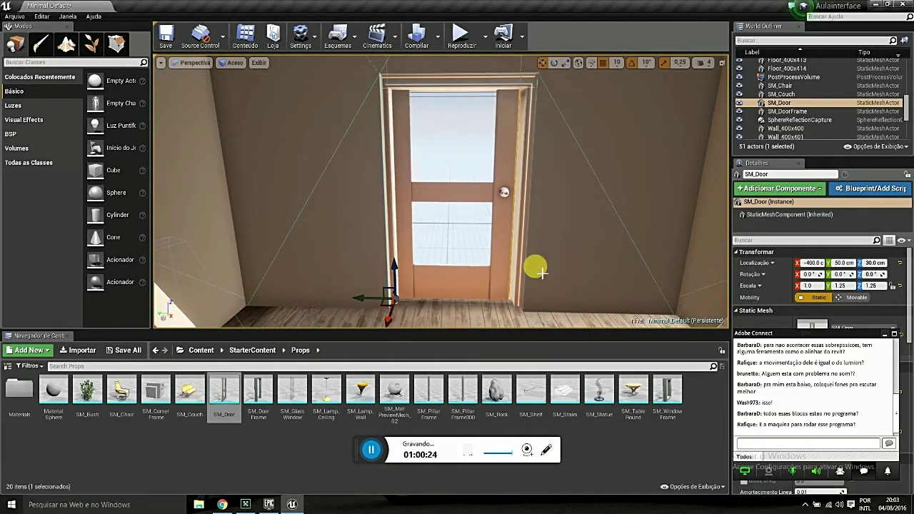
drag(541, 272, 557, 249)
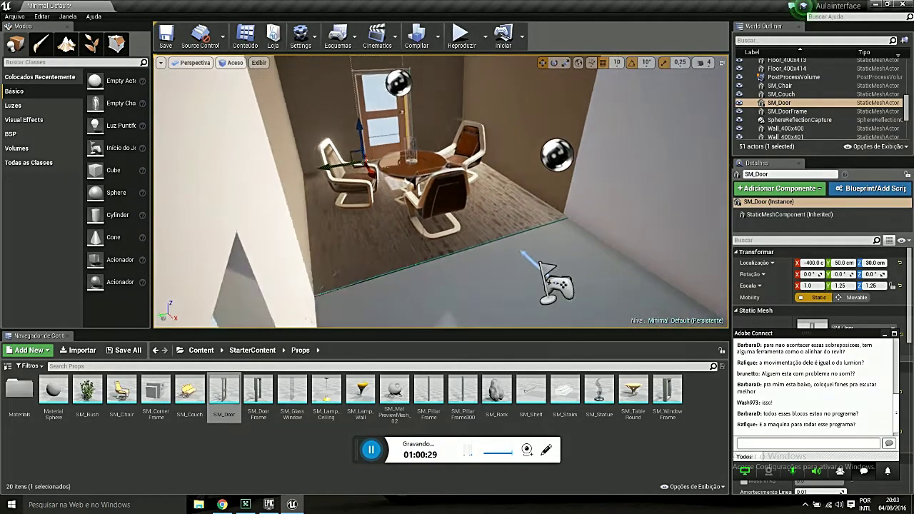
Drop an SM_WindowFrame into the room and rotate it 90 degrees.
mouse_move(541, 286)
mouse_down()
mouse_move(543, 257)
mouse_move(496, 391)
mouse_up()
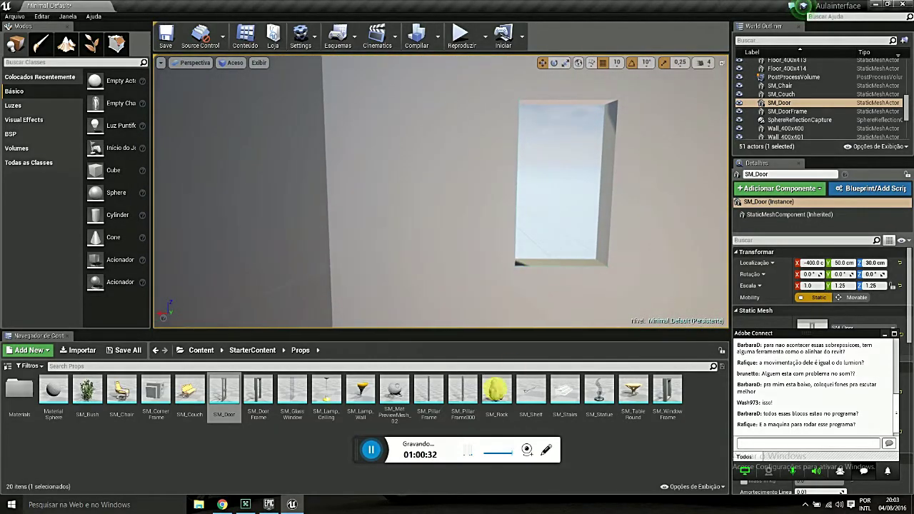
mouse_move(676, 413)
mouse_down()
mouse_move(565, 300)
mouse_move(541, 229)
mouse_move(586, 288)
mouse_move(628, 291)
mouse_move(591, 327)
mouse_move(509, 236)
mouse_move(583, 260)
mouse_up()
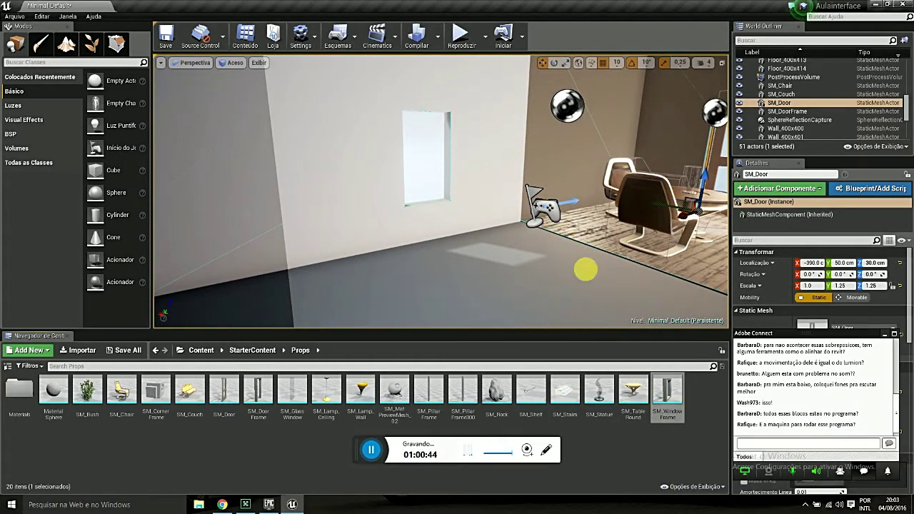
mouse_move(670, 398)
mouse_down()
mouse_move(537, 281)
mouse_move(546, 169)
mouse_up()
click(554, 63)
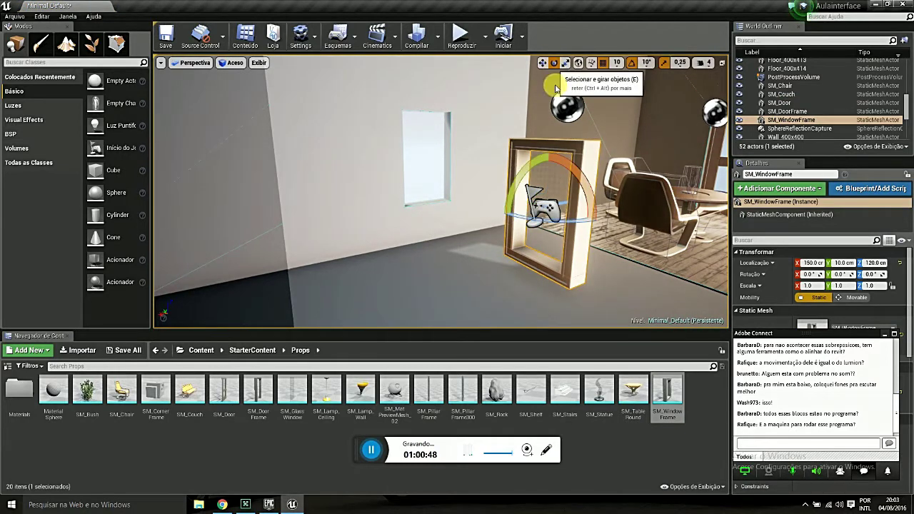
drag(582, 223, 431, 200)
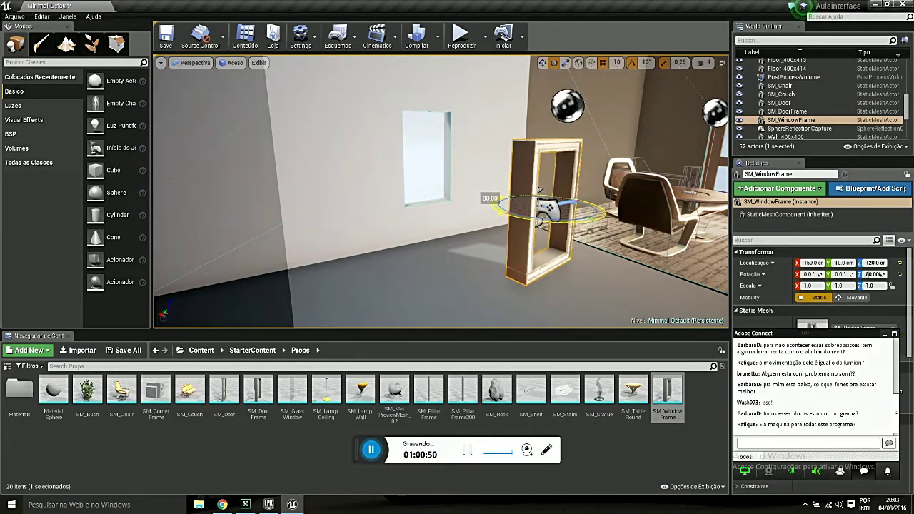
Move the window frame into the wall opening at 200, 200, 160.
click(543, 63)
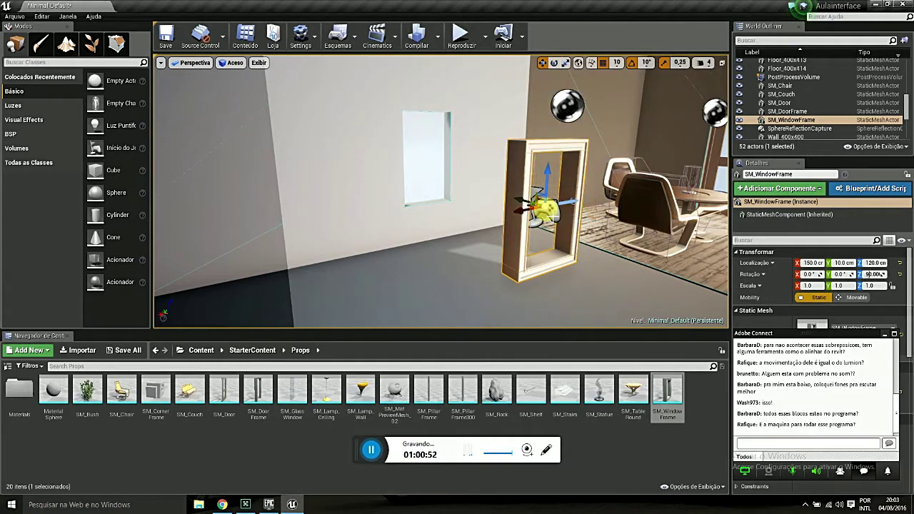
mouse_move(526, 206)
mouse_down()
mouse_move(432, 170)
mouse_move(446, 134)
mouse_move(396, 156)
mouse_up()
right_drag(395, 156, 400, 161)
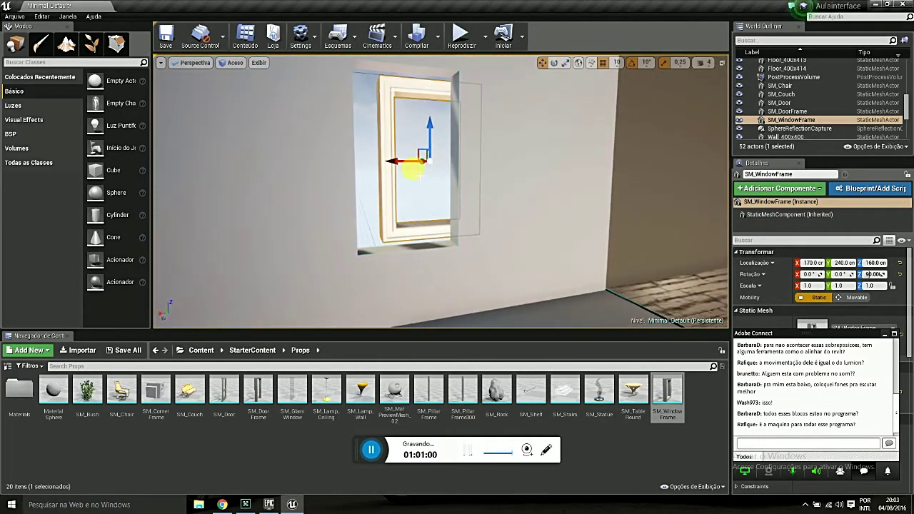
drag(404, 169, 378, 163)
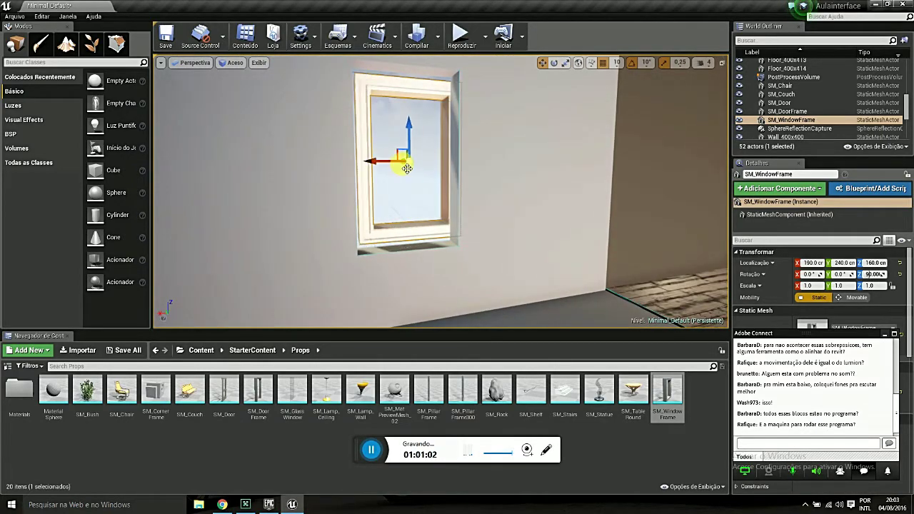
mouse_move(409, 172)
right_down()
mouse_move(445, 106)
mouse_move(475, 132)
right_up()
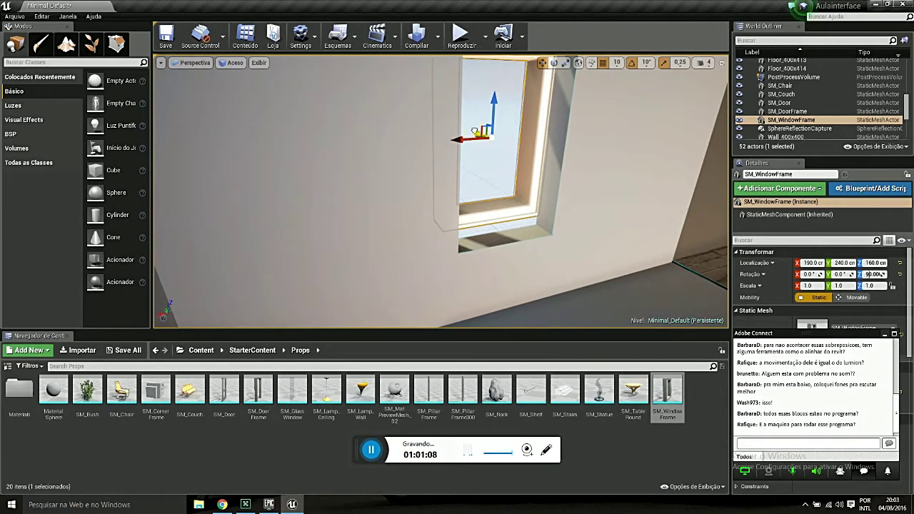
drag(475, 132, 476, 136)
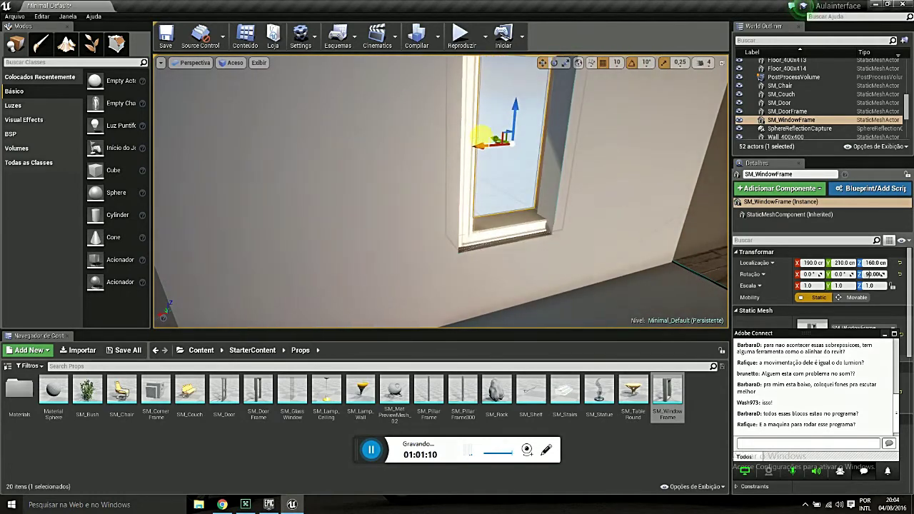
right_drag(484, 234, 486, 235)
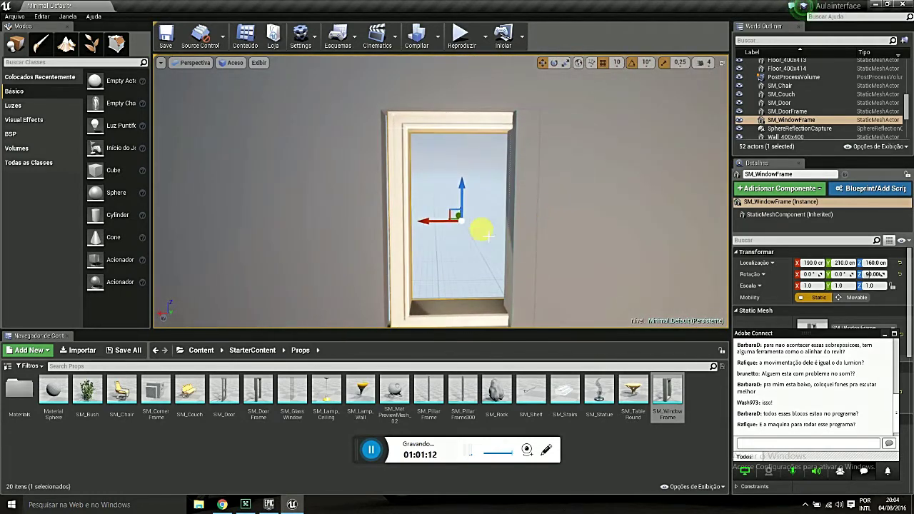
drag(424, 221, 419, 221)
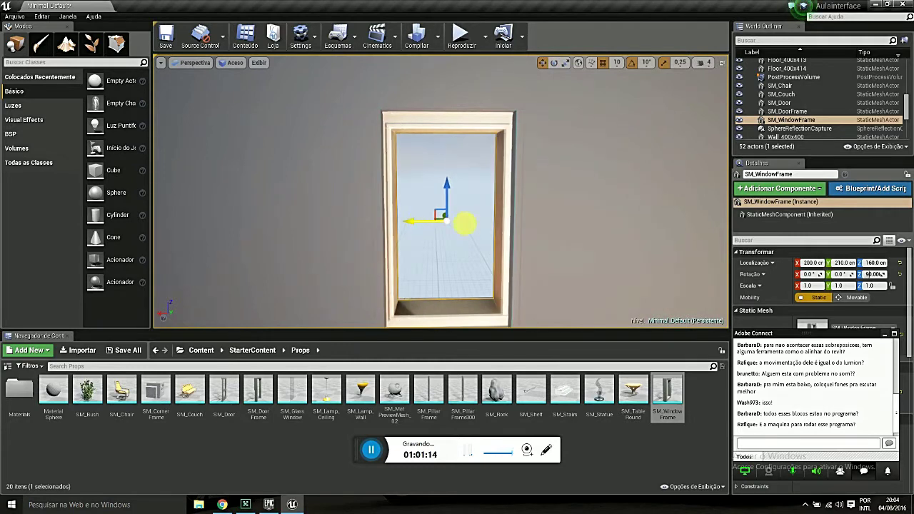
right_drag(465, 224, 479, 227)
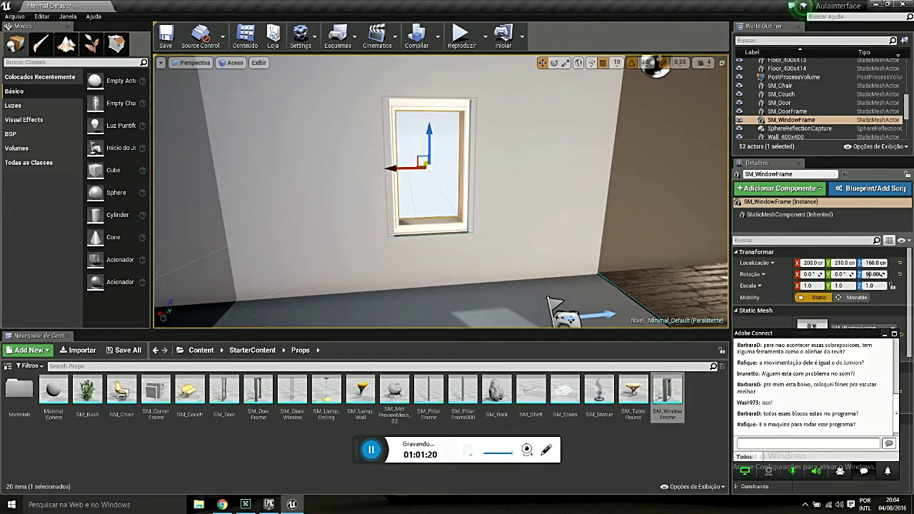
drag(426, 165, 425, 163)
right_drag(506, 188, 457, 190)
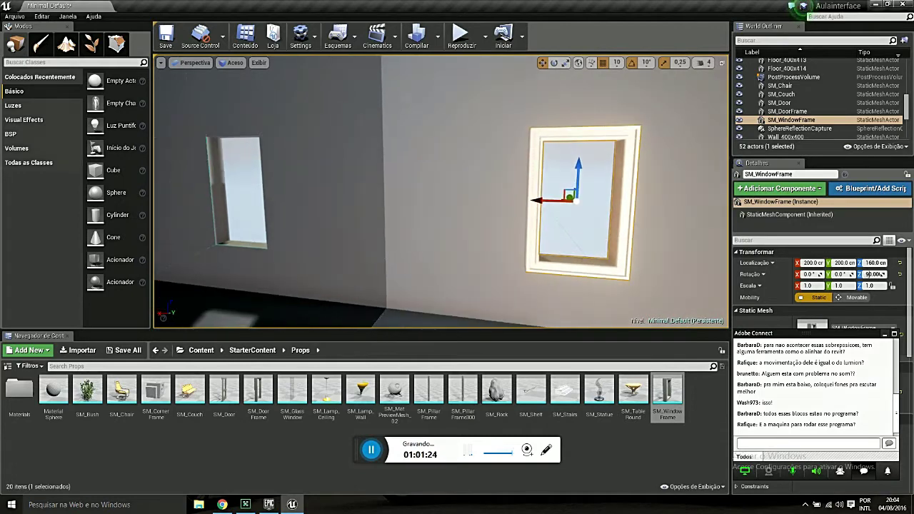
drag(297, 401, 427, 303)
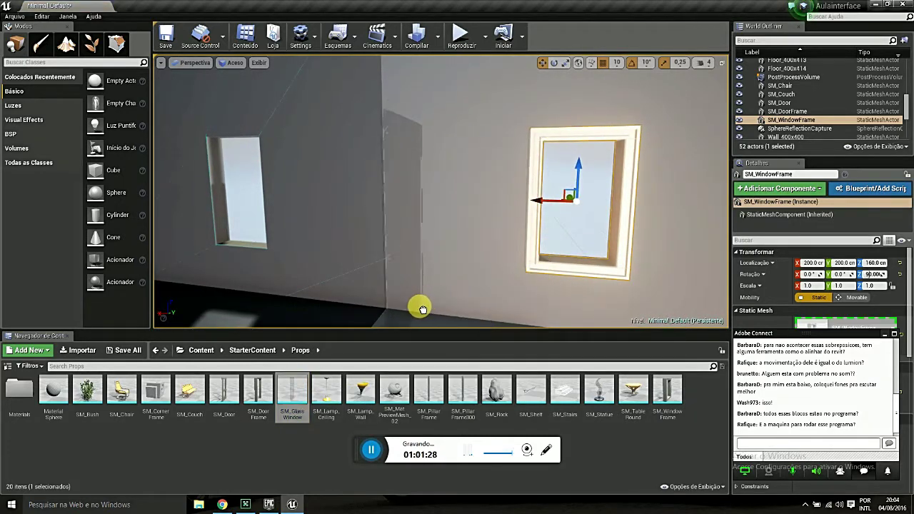
Place SM_GlassWindow near the wall and rotate it 90 degrees to match the wall.
drag(423, 309, 414, 296)
right_drag(471, 265, 489, 99)
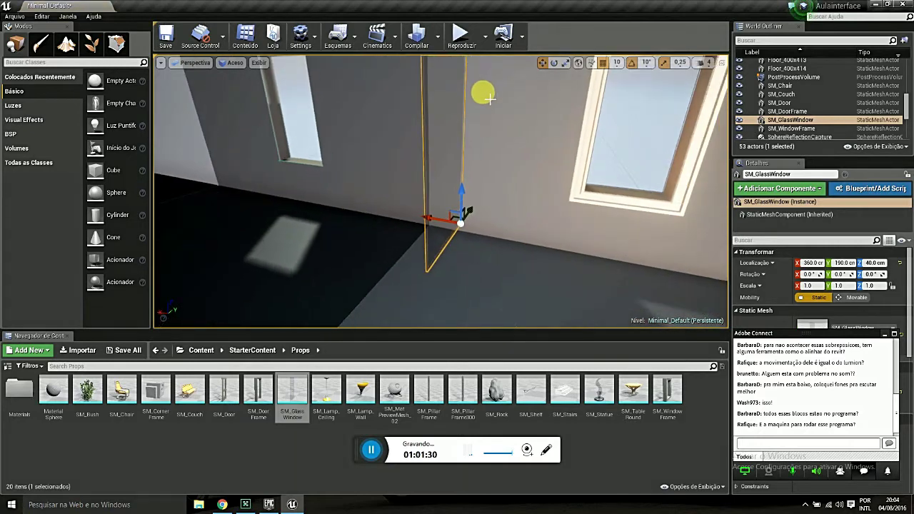
click(553, 63)
drag(490, 252, 513, 227)
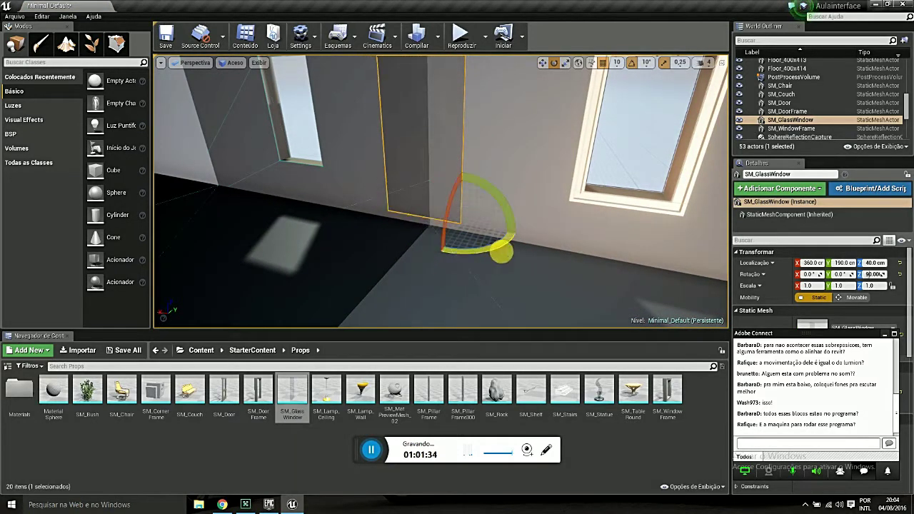
right_drag(556, 293, 551, 272)
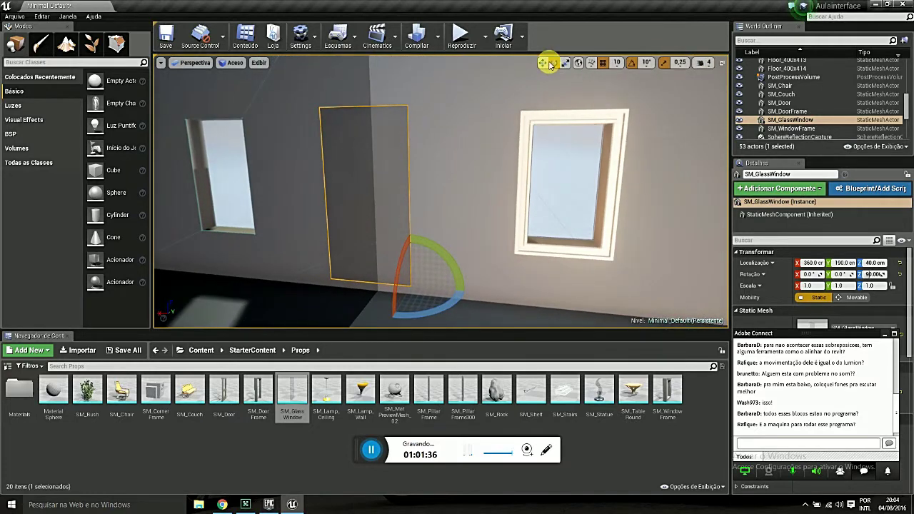
click(543, 62)
Slide the glass pane into the window frame at 150, 200, 40.
mouse_move(384, 289)
mouse_down()
mouse_move(574, 313)
mouse_move(593, 283)
mouse_up()
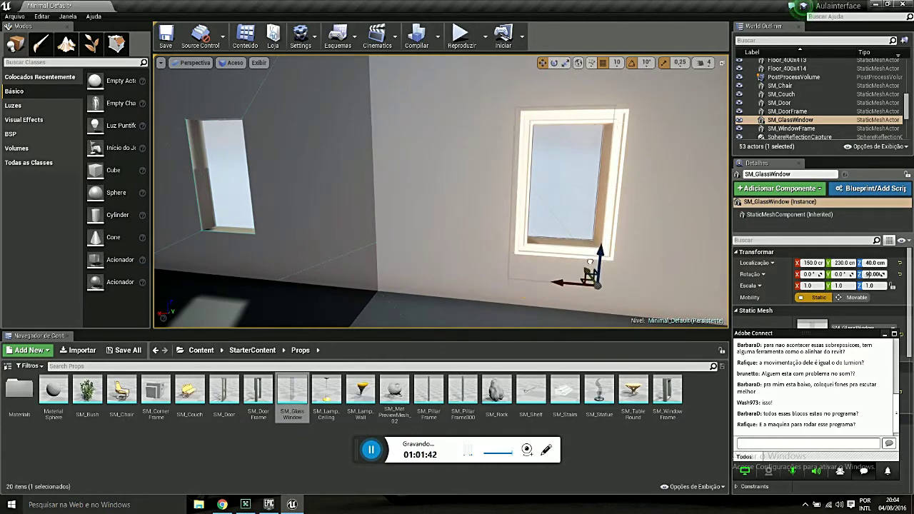
drag(588, 239, 588, 223)
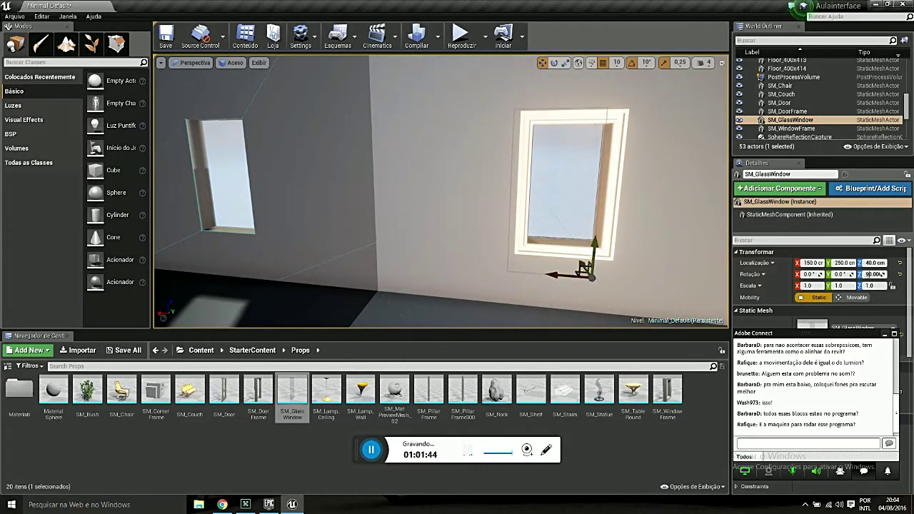
drag(584, 270, 509, 252)
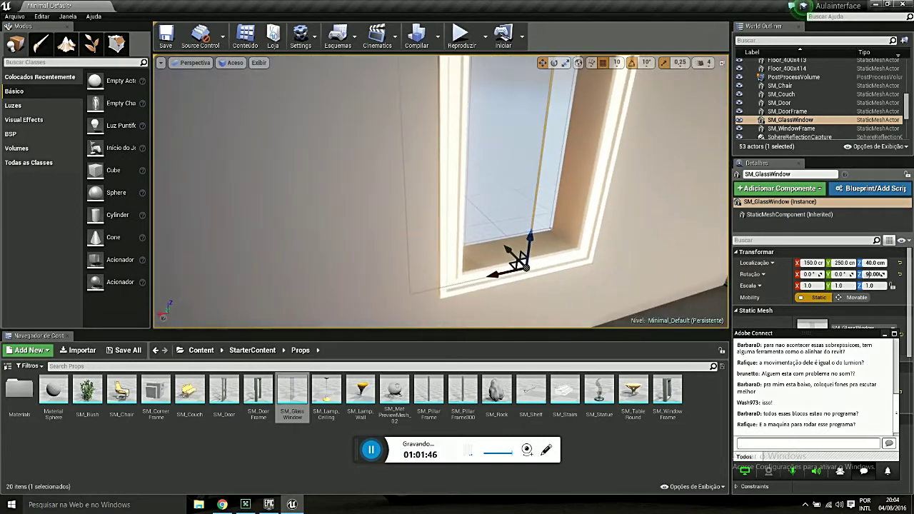
drag(576, 264, 576, 265)
drag(520, 239, 530, 255)
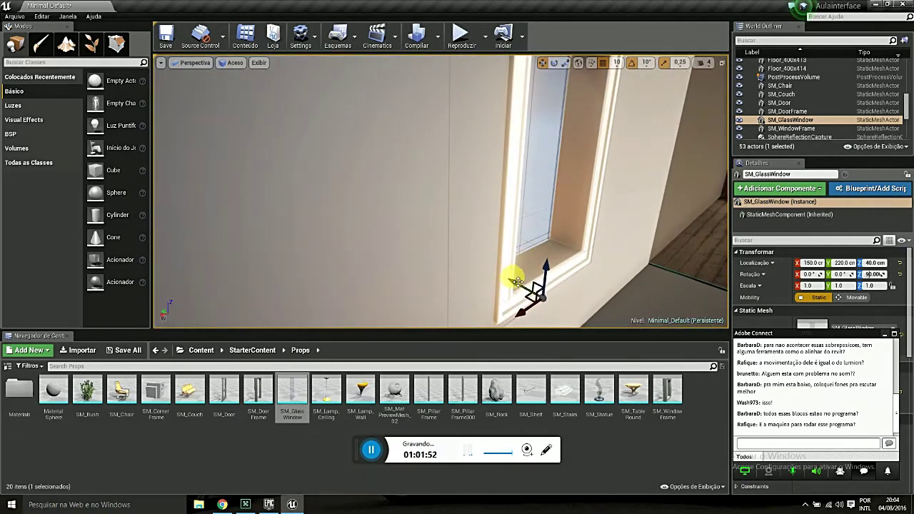
drag(515, 281, 546, 293)
right_drag(546, 292, 308, 132)
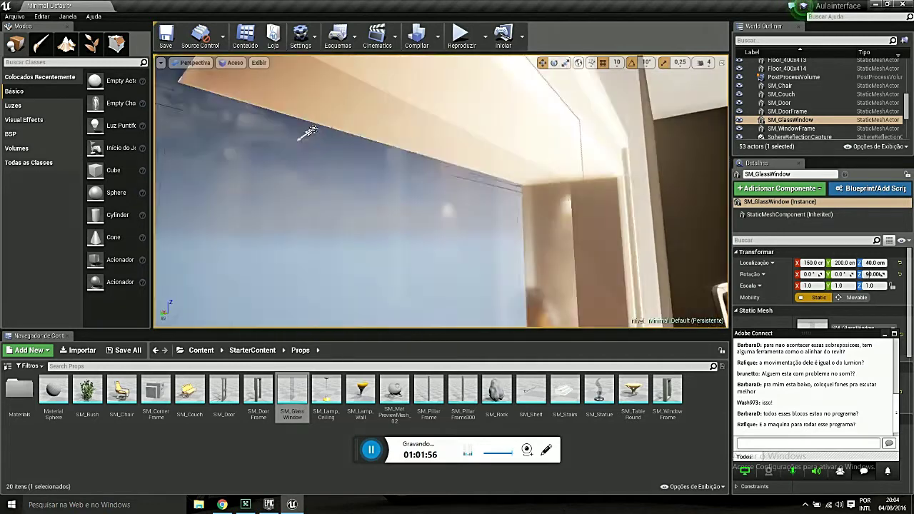
key(f)
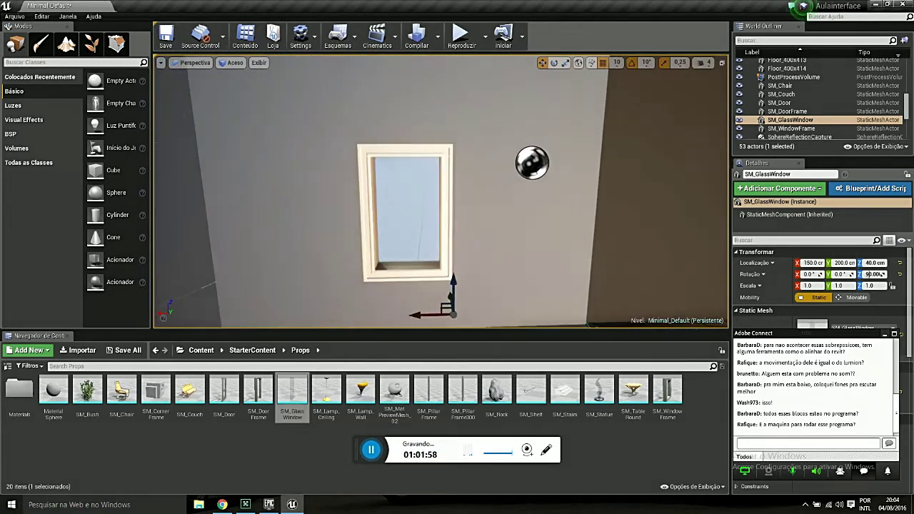
drag(500, 299, 513, 303)
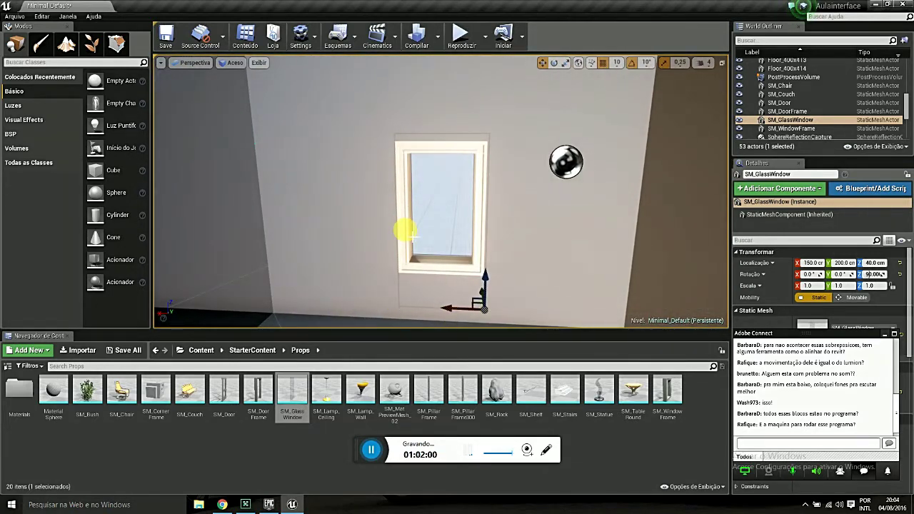
click(436, 235)
Alt-drag window frame copies into the openings at X 590, 1000, 1400 and 1800.
key(f)
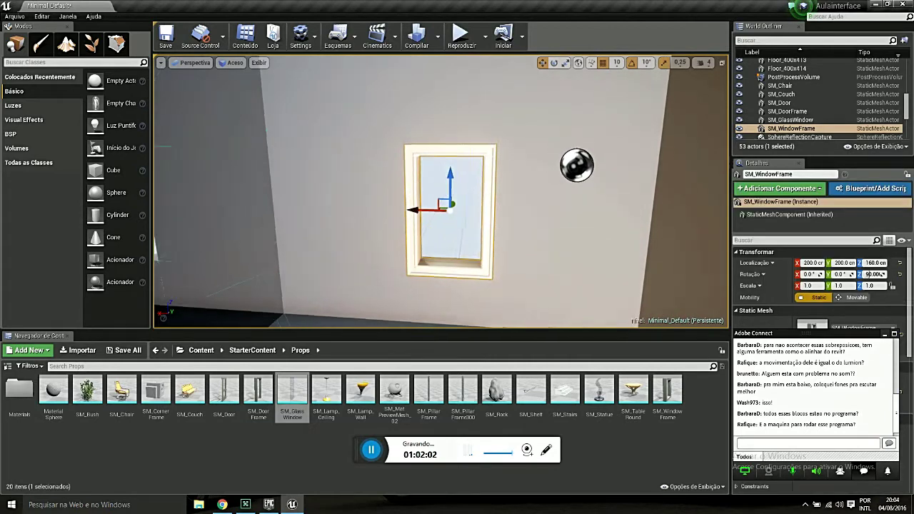
click(504, 277)
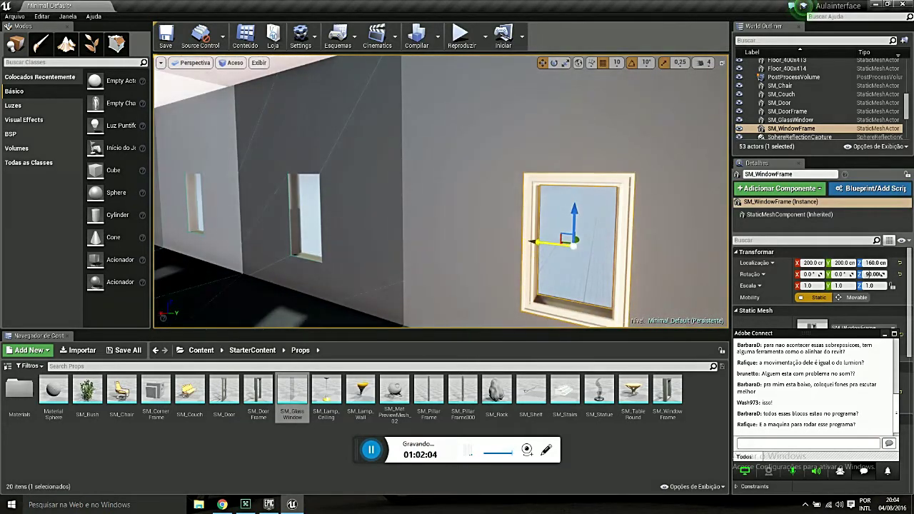
alt+drag(533, 243, 302, 227)
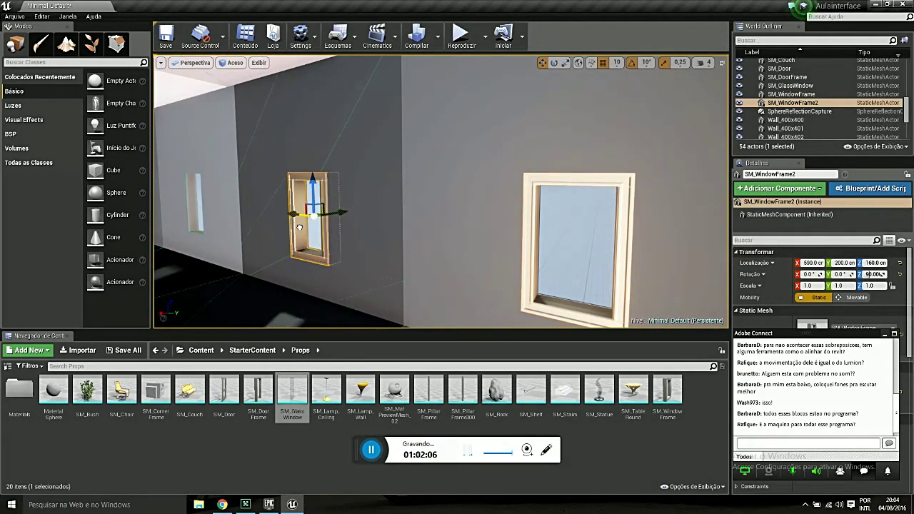
mouse_move(377, 263)
mouse_down()
mouse_move(400, 235)
mouse_move(465, 255)
mouse_move(464, 233)
mouse_up()
mouse_move(522, 263)
mouse_down()
mouse_move(530, 264)
mouse_move(285, 216)
mouse_up()
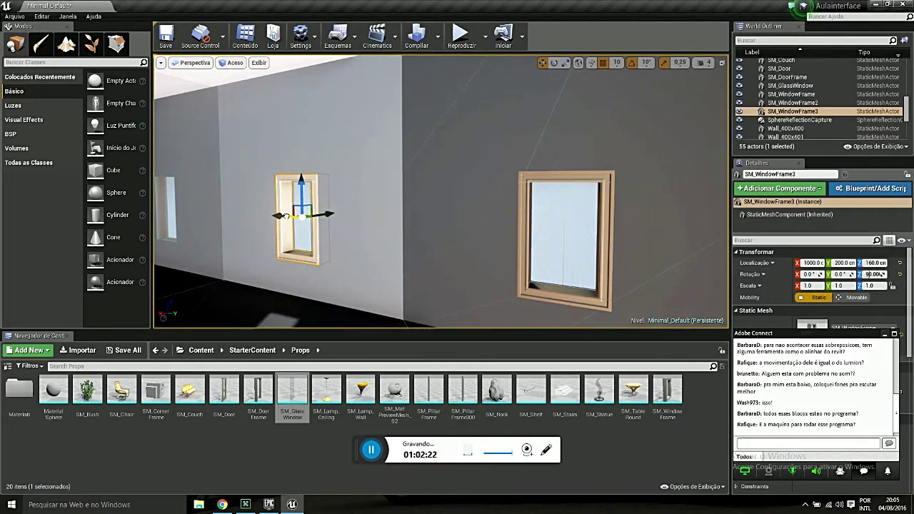
mouse_move(302, 214)
right_down()
mouse_move(460, 198)
mouse_move(371, 207)
mouse_move(400, 207)
right_up()
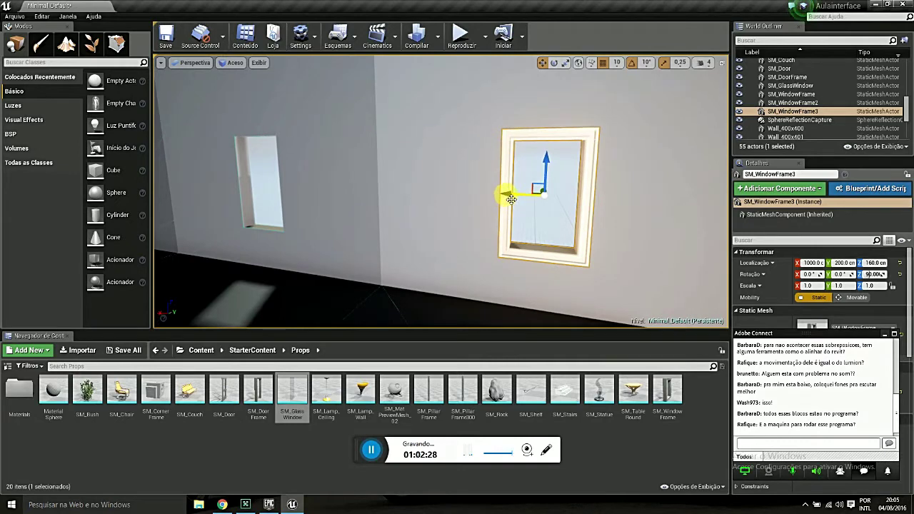
alt+drag(512, 200, 253, 196)
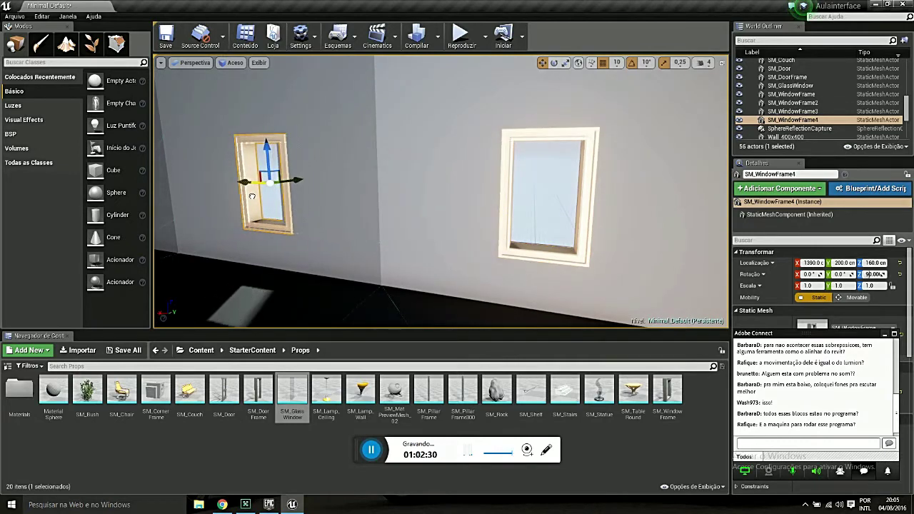
right_drag(390, 238, 300, 235)
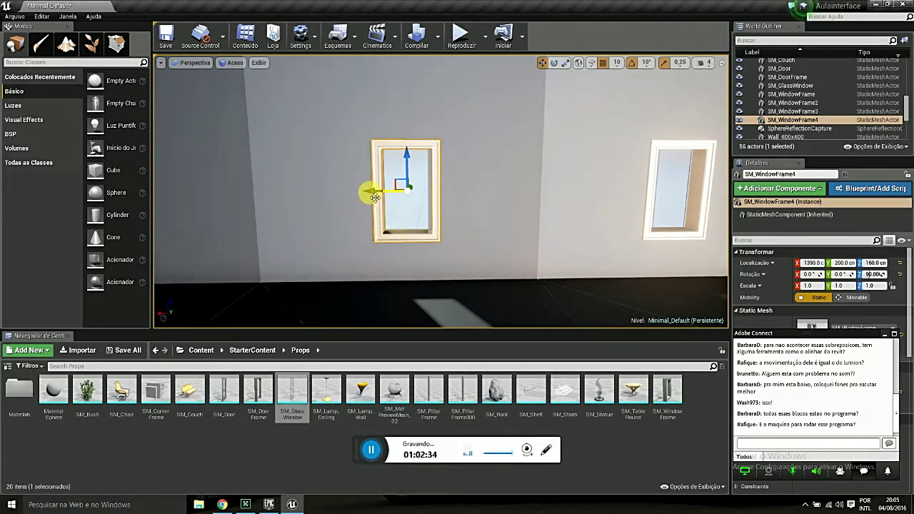
drag(375, 197, 365, 192)
right_drag(388, 199, 443, 234)
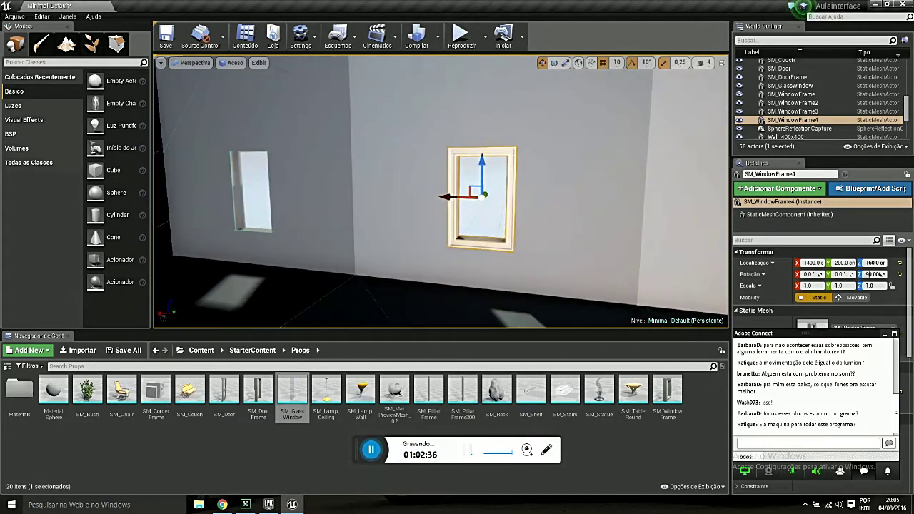
alt+drag(461, 199, 278, 207)
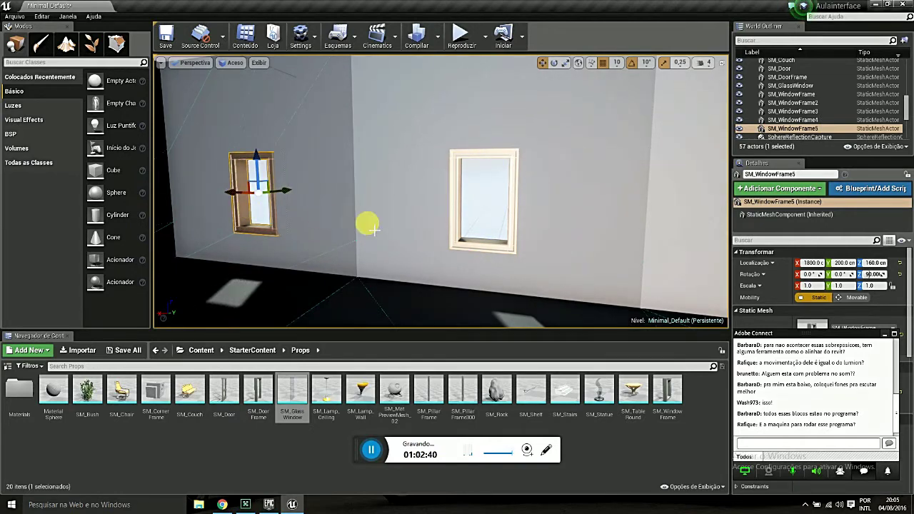
mouse_move(367, 227)
right_down()
mouse_move(400, 215)
mouse_move(390, 246)
right_up()
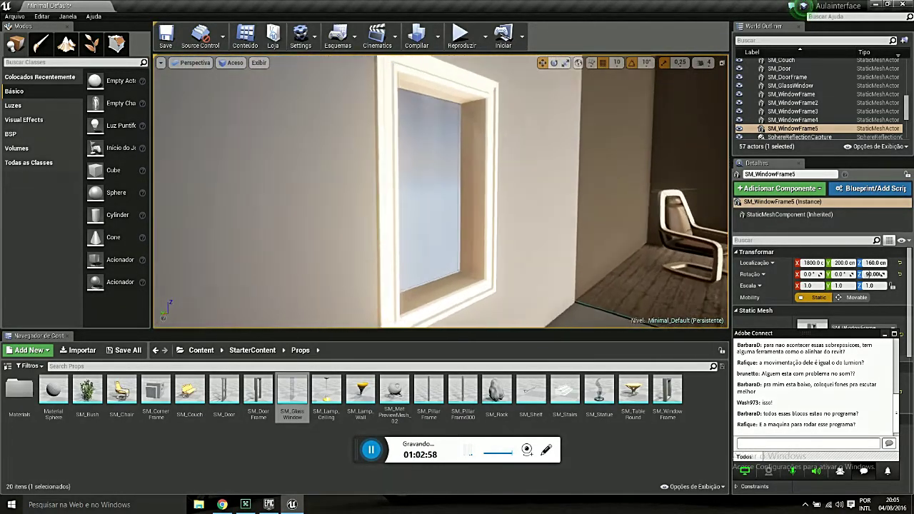
Duplicate the glass pane along X into the neighbouring window frame.
click(515, 241)
right_drag(515, 240, 515, 209)
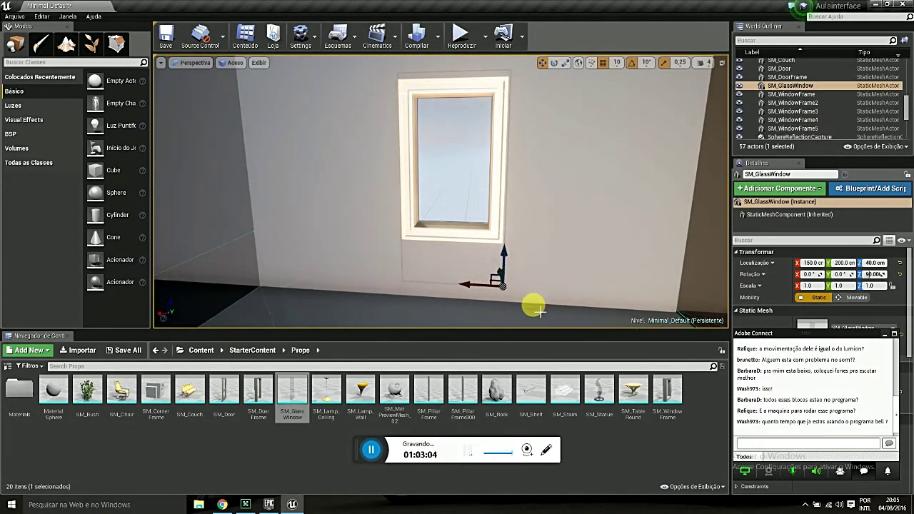
right_drag(549, 294, 550, 295)
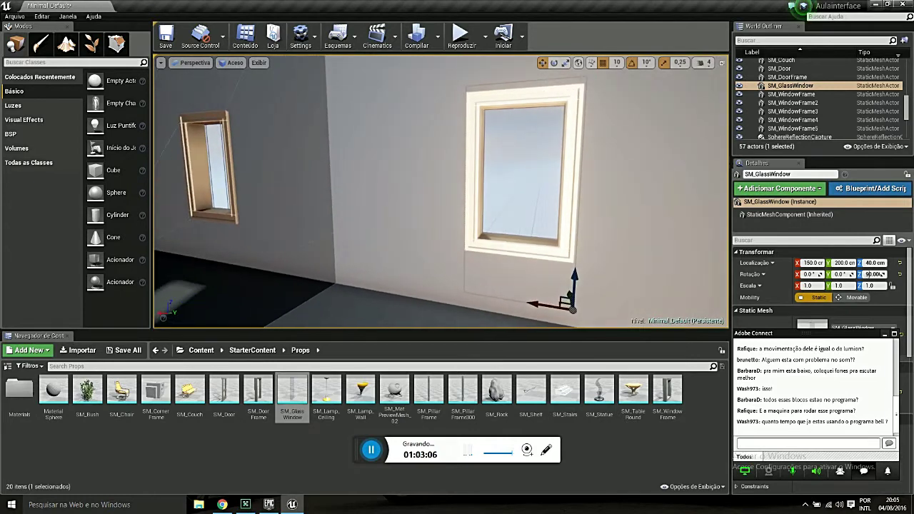
drag(545, 311, 270, 258)
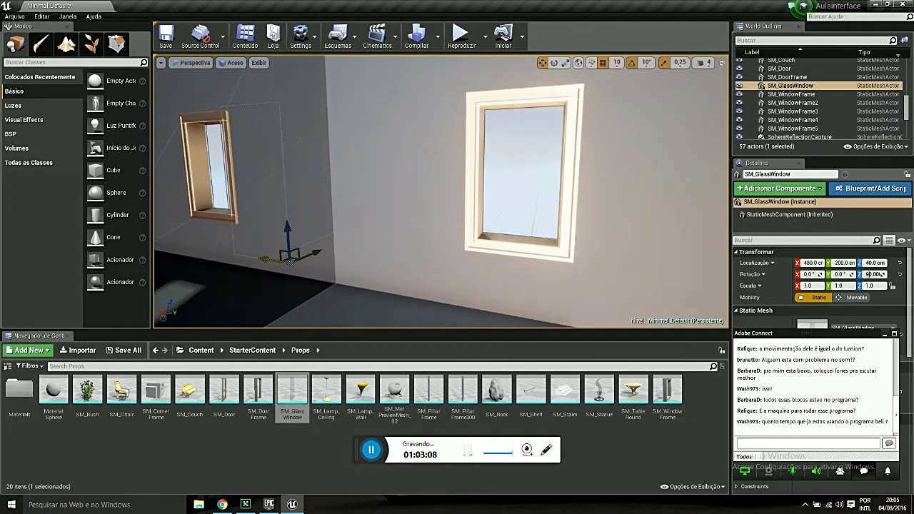
drag(171, 236, 227, 245)
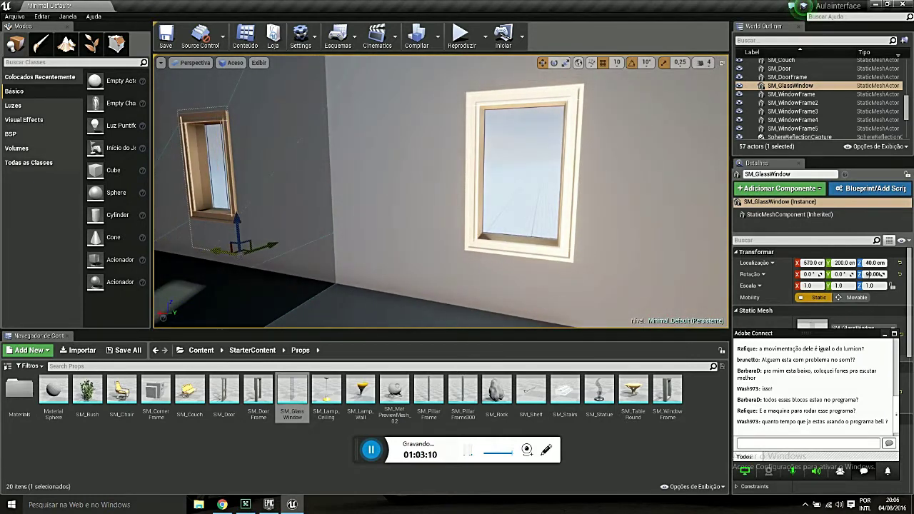
right_drag(402, 299, 402, 299)
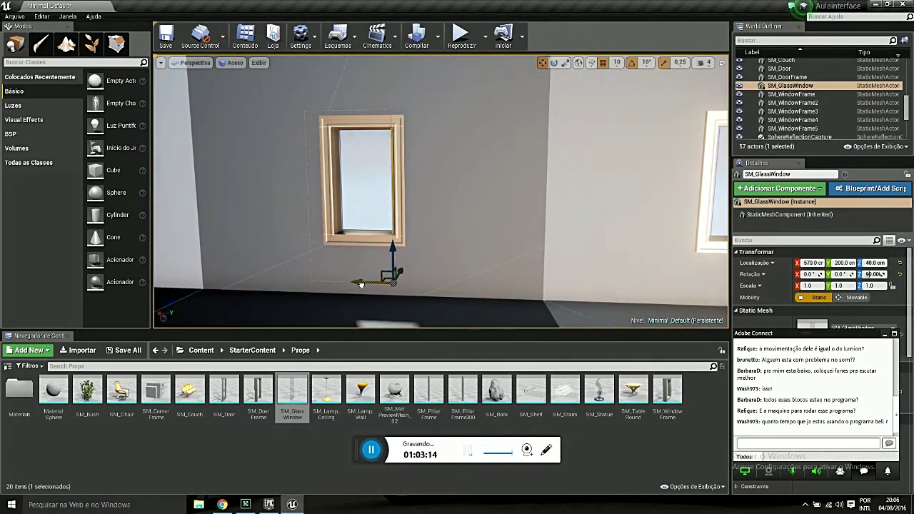
right_drag(397, 298, 463, 288)
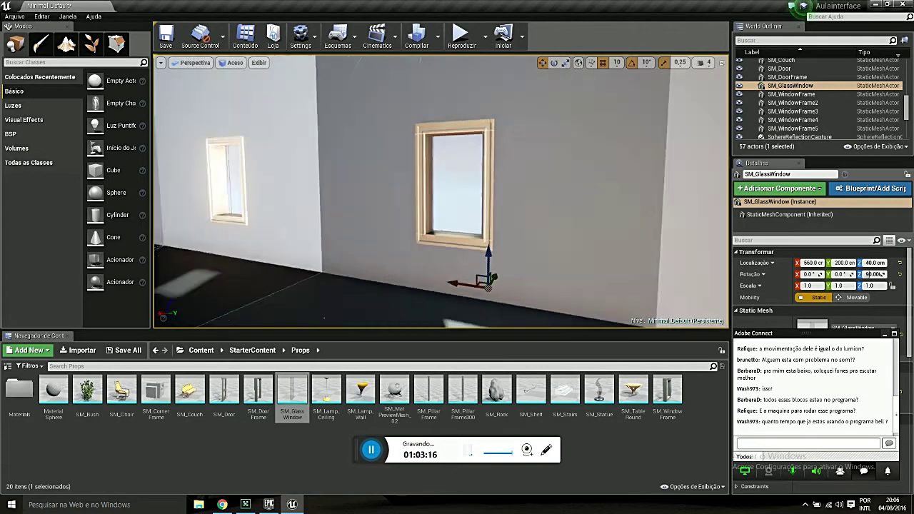
drag(512, 298, 279, 250)
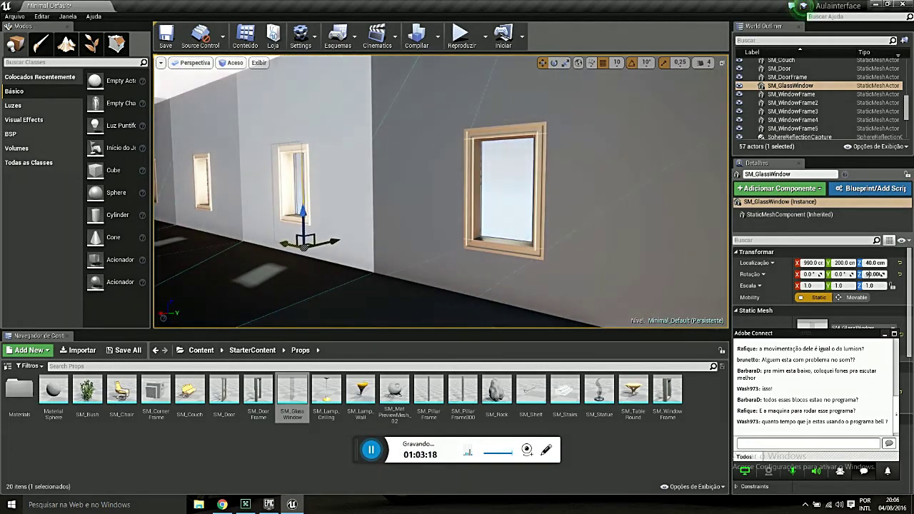
mouse_move(534, 305)
right_down()
mouse_move(556, 322)
mouse_move(543, 326)
right_up()
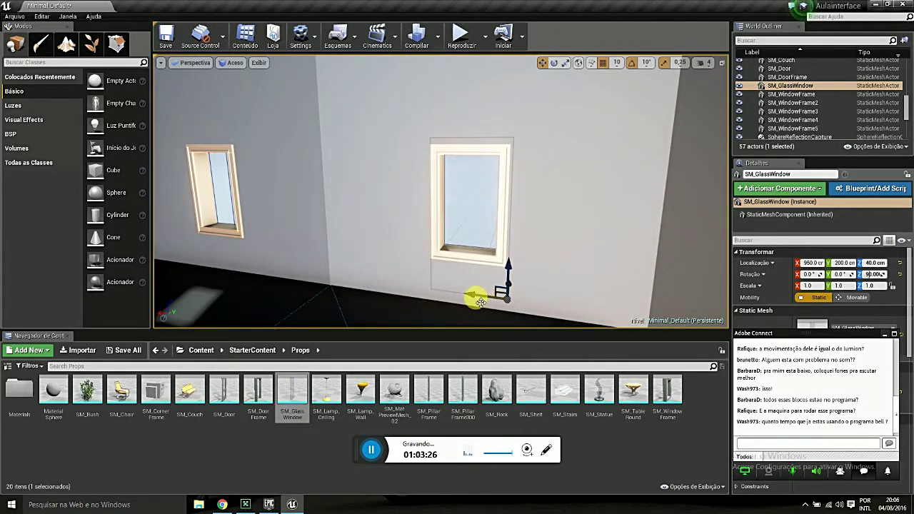
Duplicate the pane again into the next frame, placing SM_GlassWindow3 at 1750, 200, 40.
alt+drag(477, 293, 397, 286)
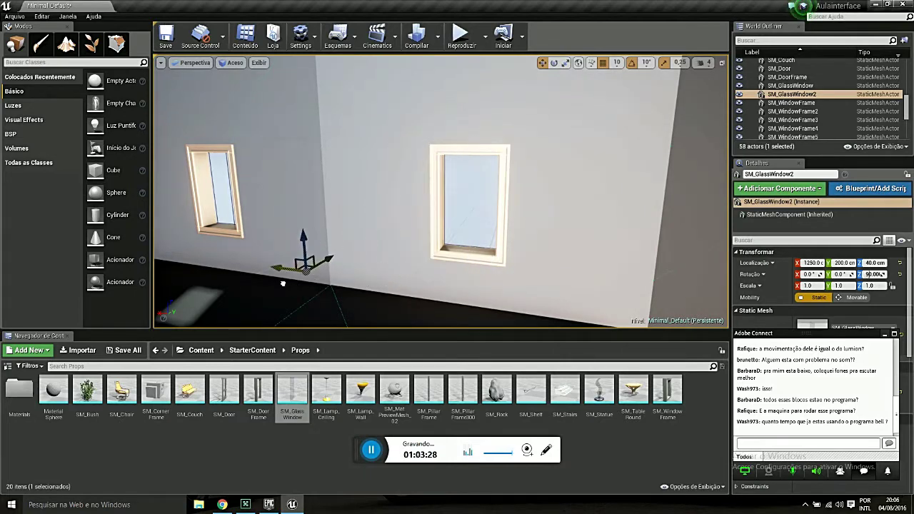
alt+drag(283, 283, 242, 282)
right_drag(336, 288, 337, 290)
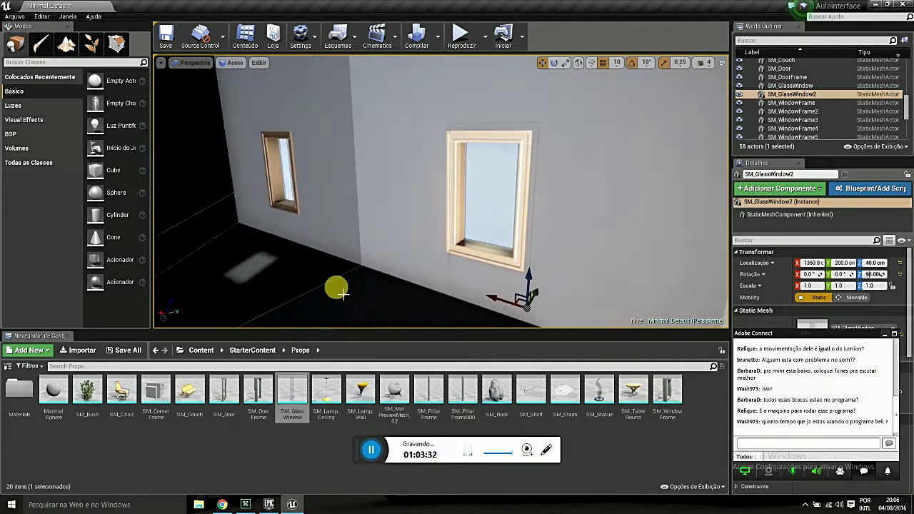
alt+drag(505, 307, 401, 274)
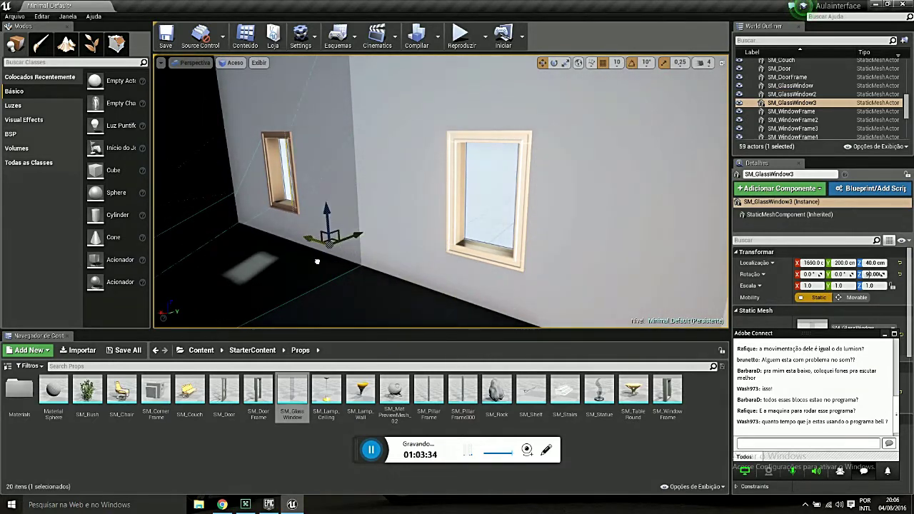
right_drag(298, 259, 300, 261)
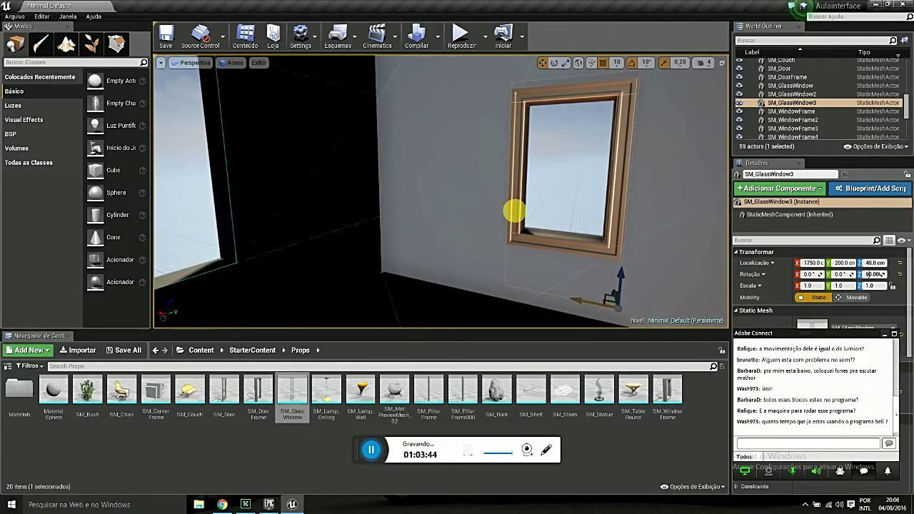
Alt-drag a copy of SM_WindowFrame5 toward the end wall.
click(514, 211)
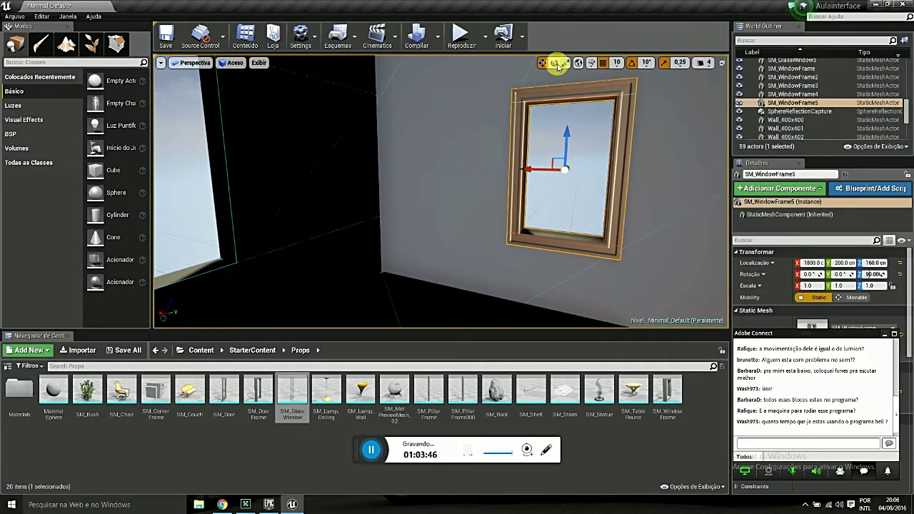
right_drag(528, 192, 529, 192)
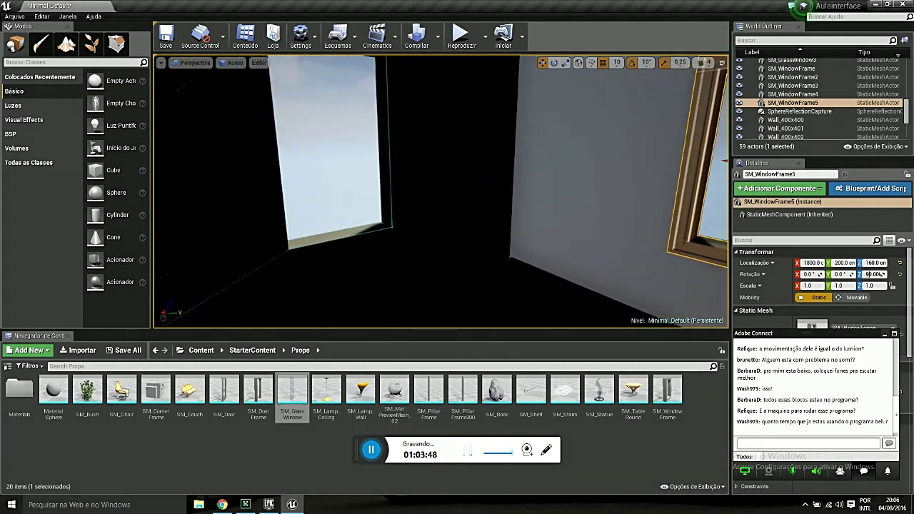
drag(558, 205, 558, 205)
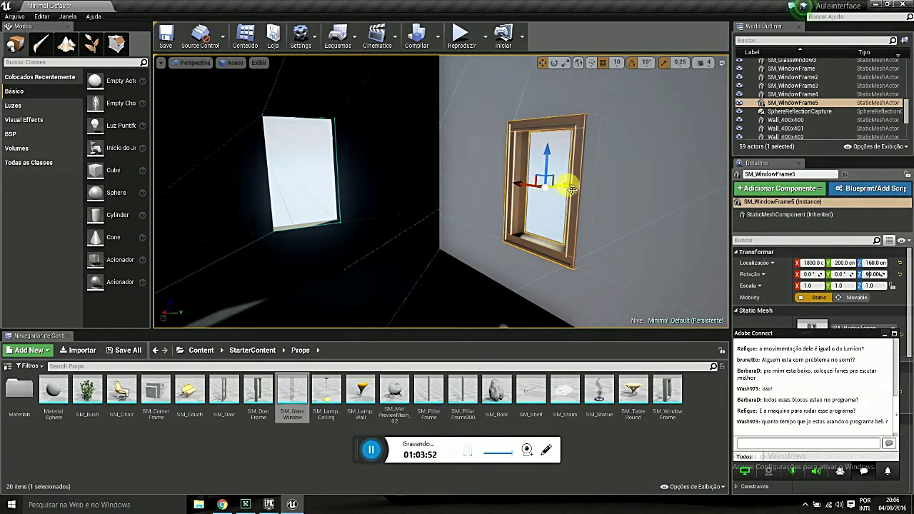
alt+drag(572, 190, 389, 205)
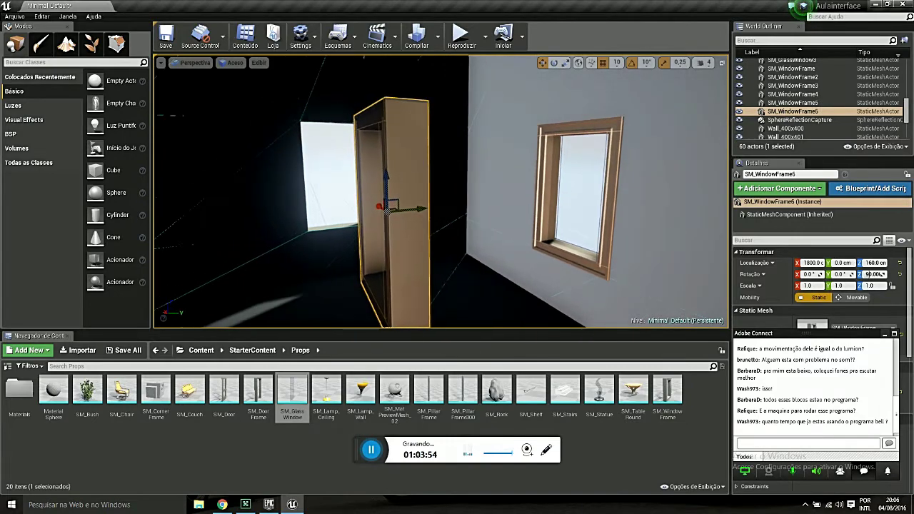
right_drag(528, 191, 529, 192)
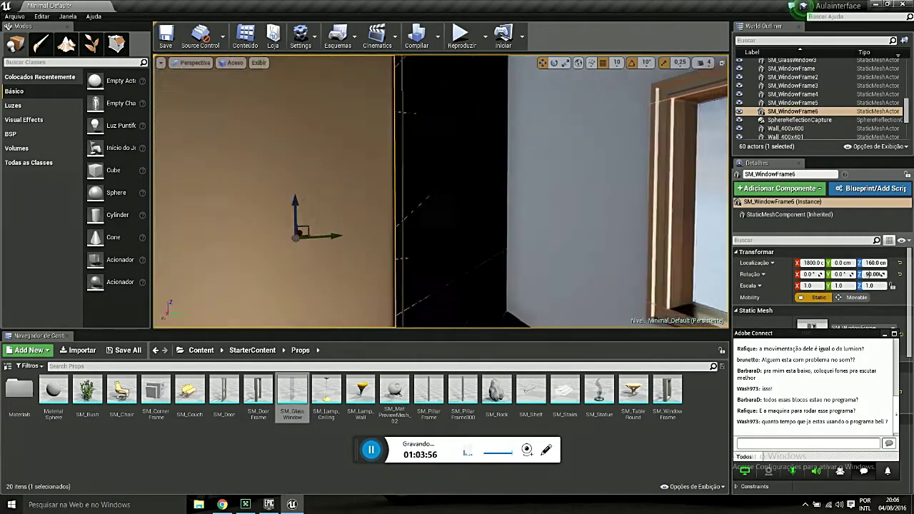
right_drag(441, 192, 440, 191)
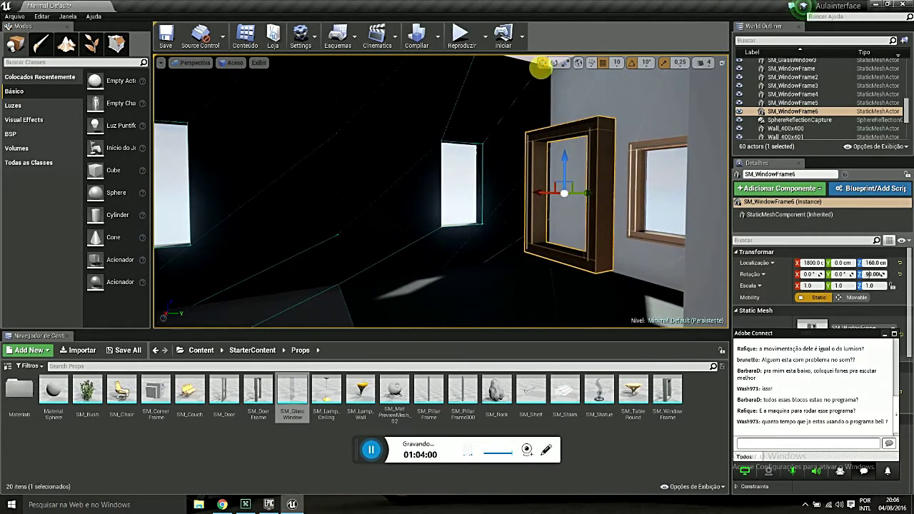
Rotate the copied frame 90 degrees in yaw to face the room.
click(555, 62)
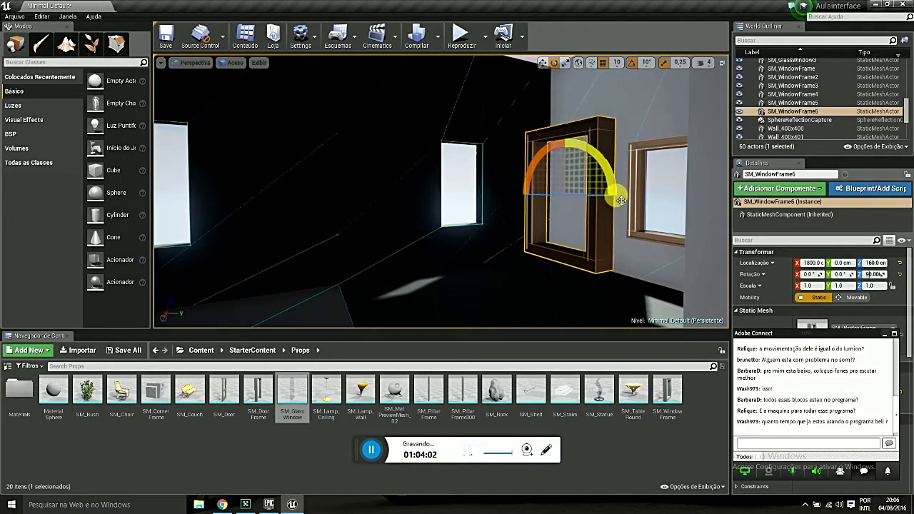
right_drag(611, 201, 610, 201)
key(f)
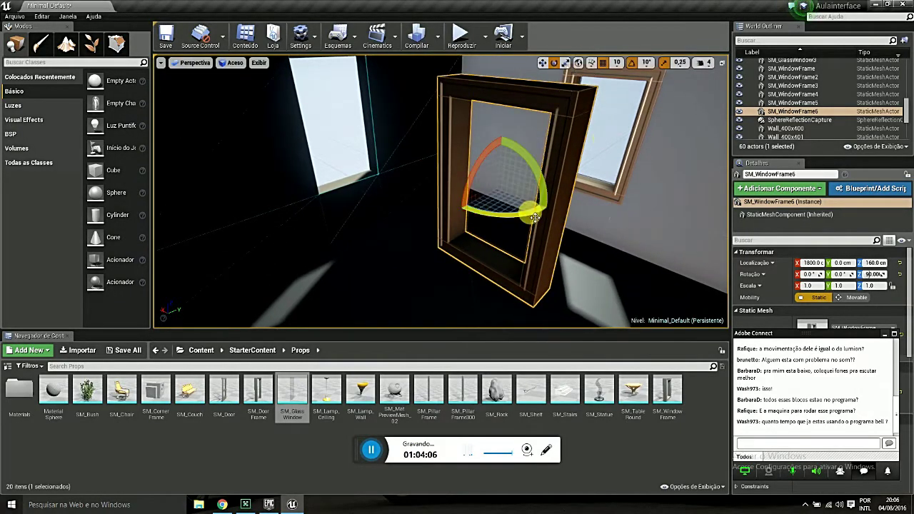
drag(534, 217, 546, 205)
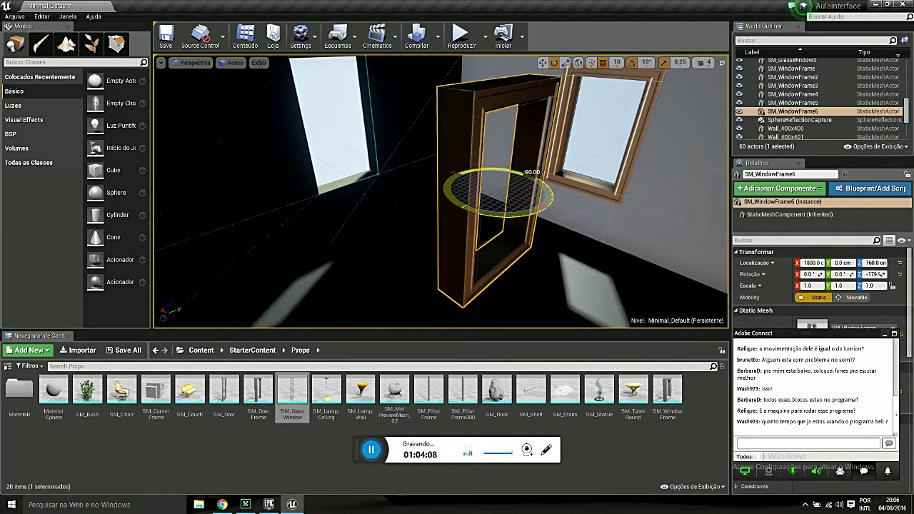
drag(602, 227, 601, 227)
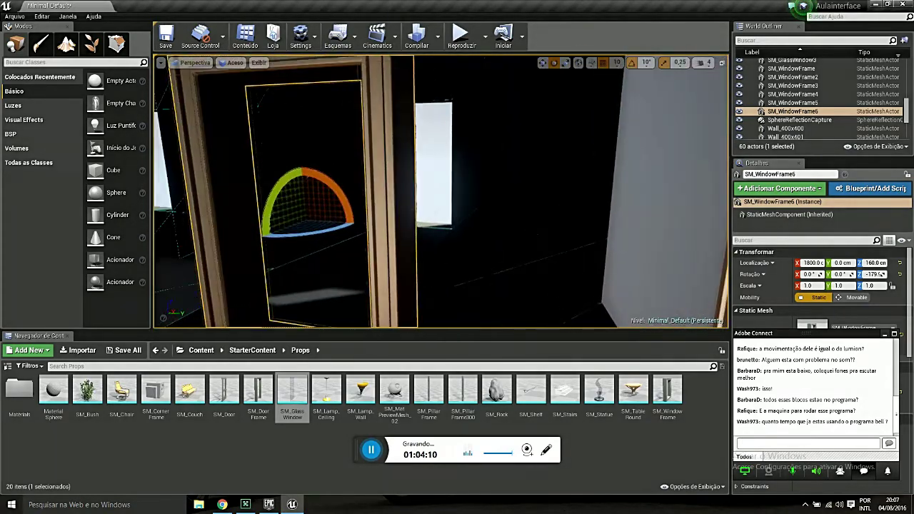
drag(531, 252, 531, 252)
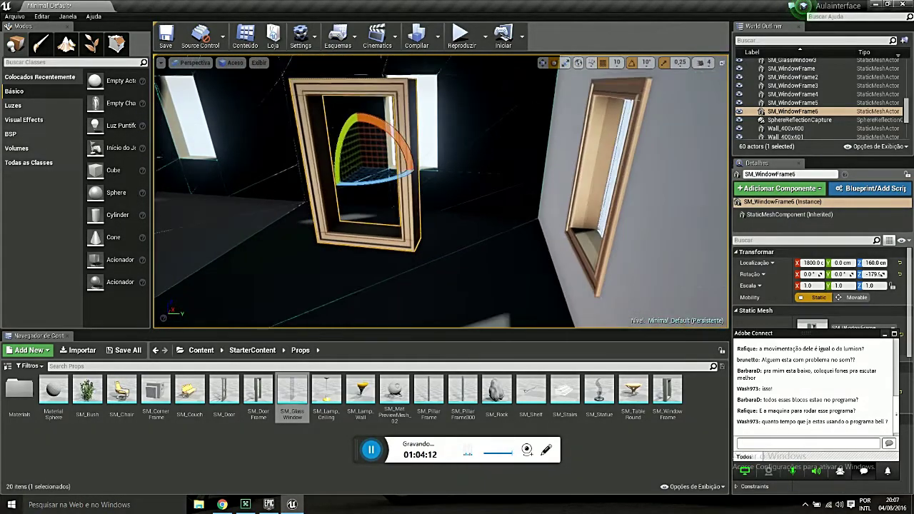
Move the frame into the end wall at X 2020, Z 170.
click(544, 63)
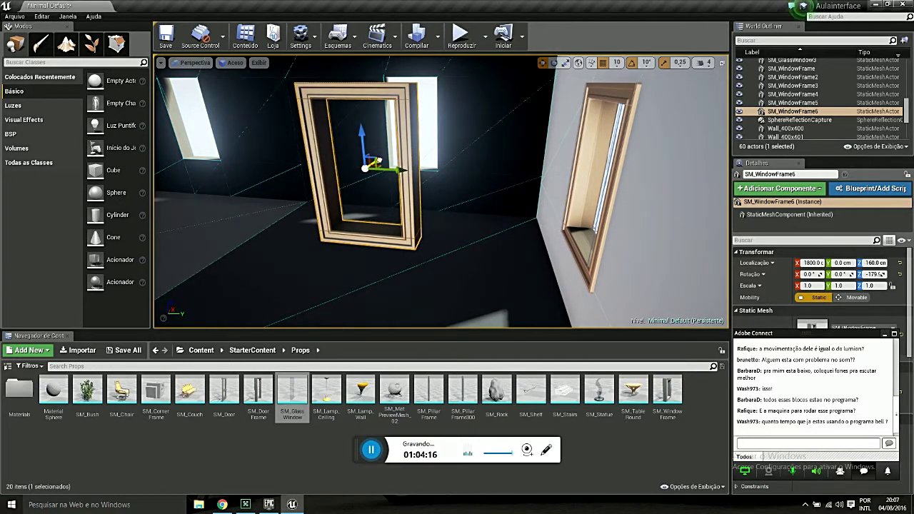
drag(378, 160, 403, 136)
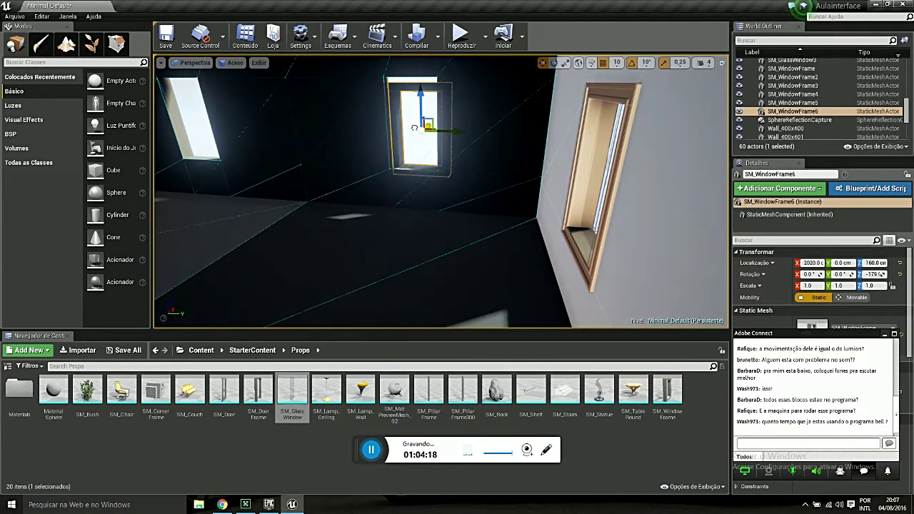
right_drag(427, 162, 427, 163)
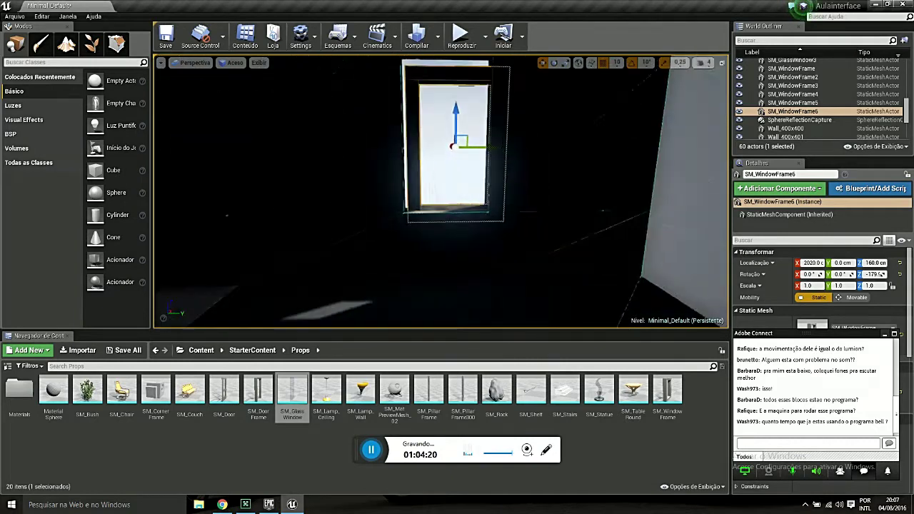
right_drag(424, 205, 424, 205)
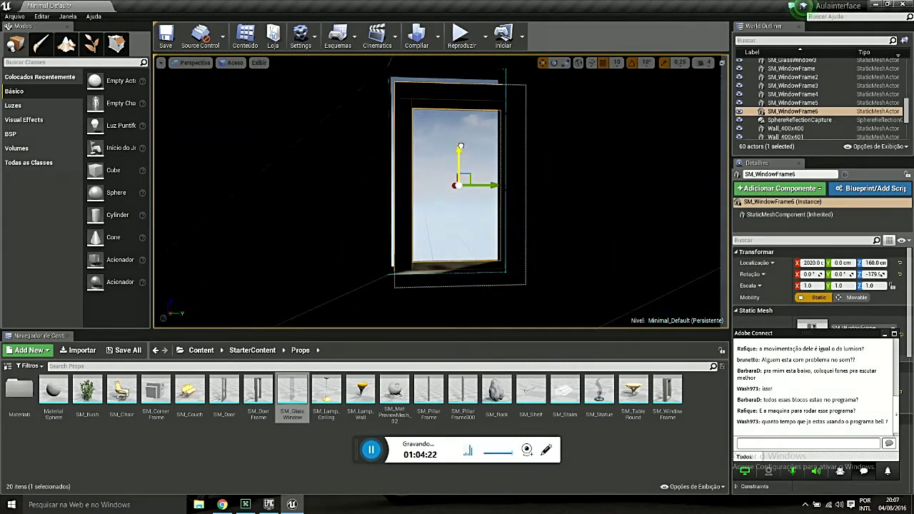
drag(461, 146, 460, 141)
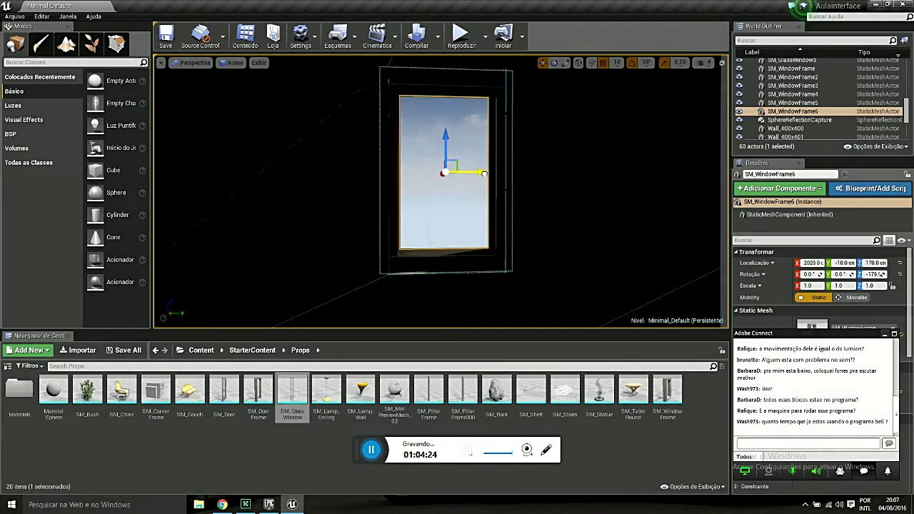
mouse_move(493, 218)
right_down()
mouse_move(473, 214)
mouse_move(471, 190)
right_up()
click(475, 206)
click(581, 185)
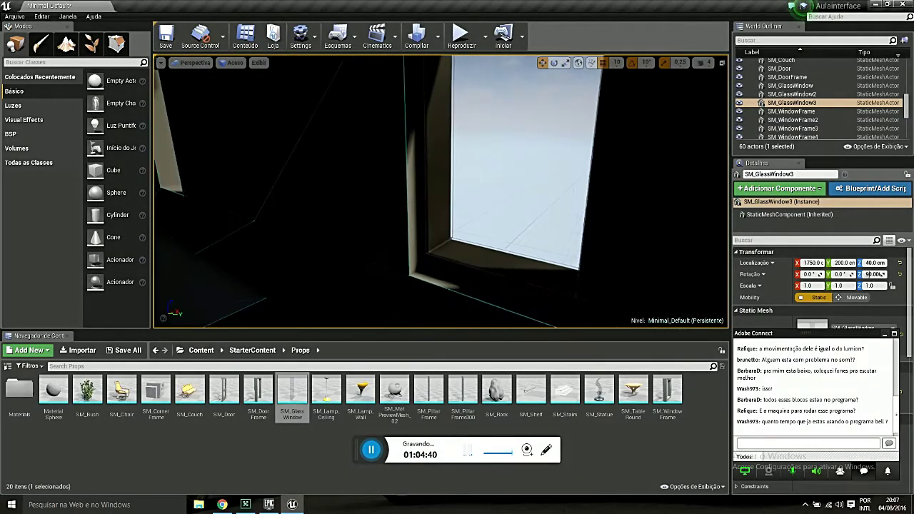
Bring the end wall into view and select its window frame.
right_drag(709, 190, 709, 190)
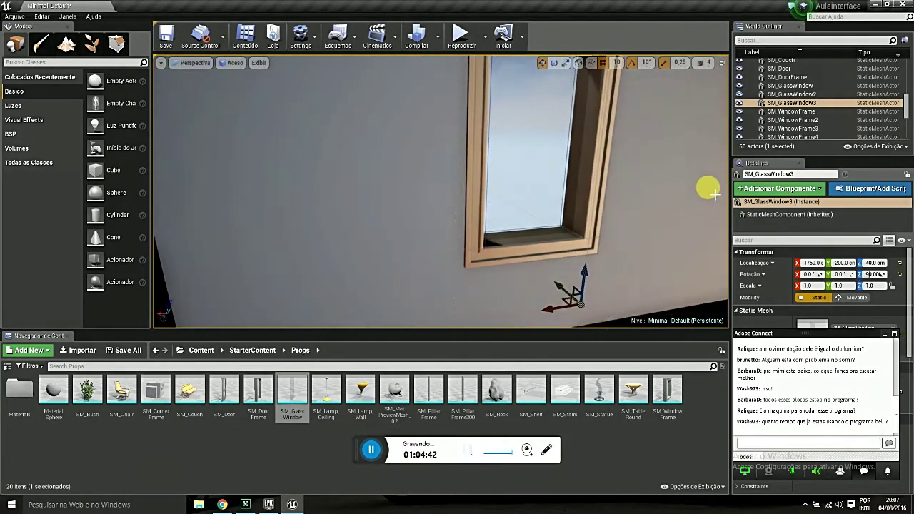
mouse_move(584, 240)
right_down()
mouse_move(602, 149)
mouse_move(607, 161)
right_up()
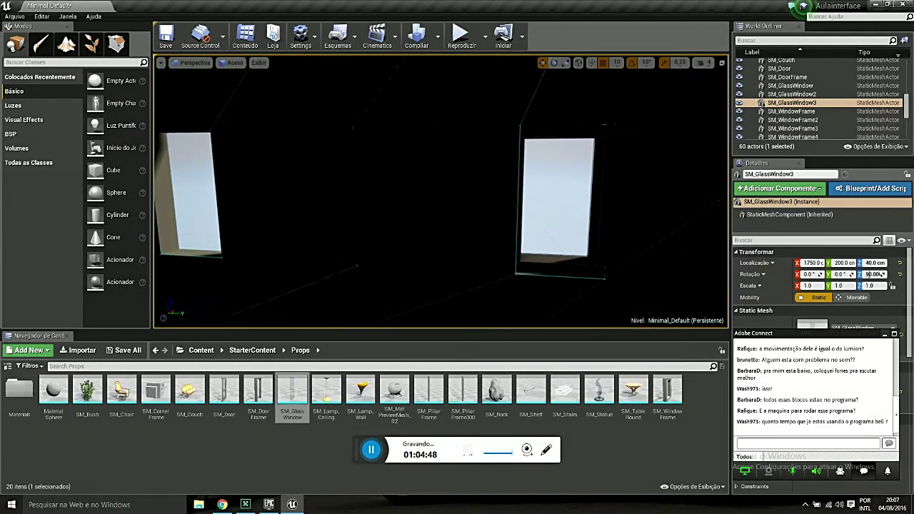
right_drag(558, 226, 559, 226)
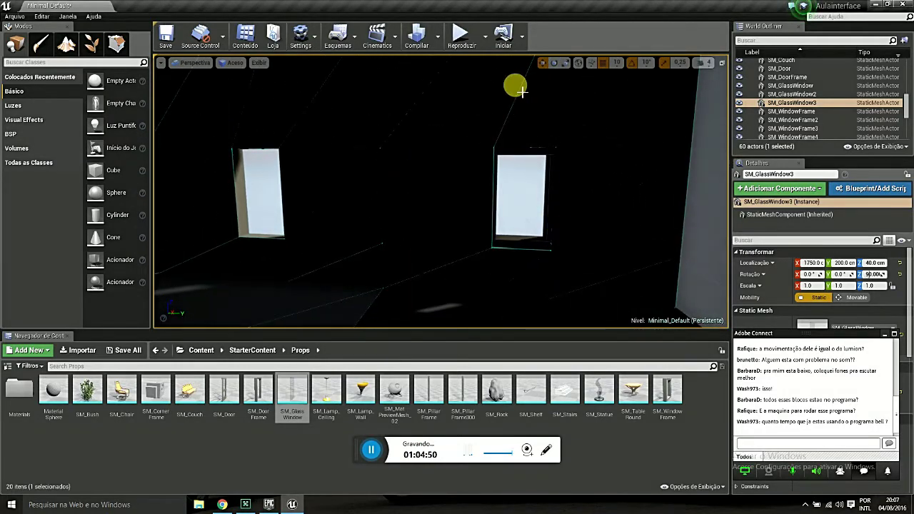
click(556, 64)
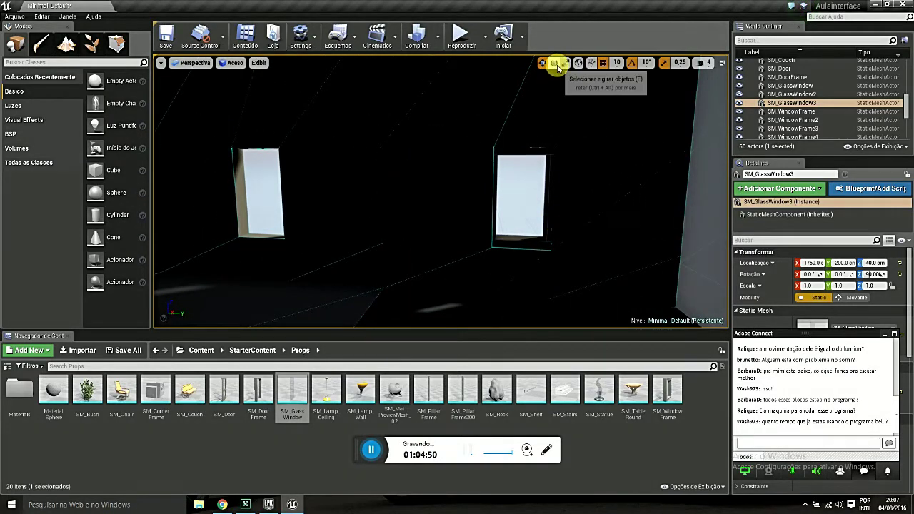
click(539, 242)
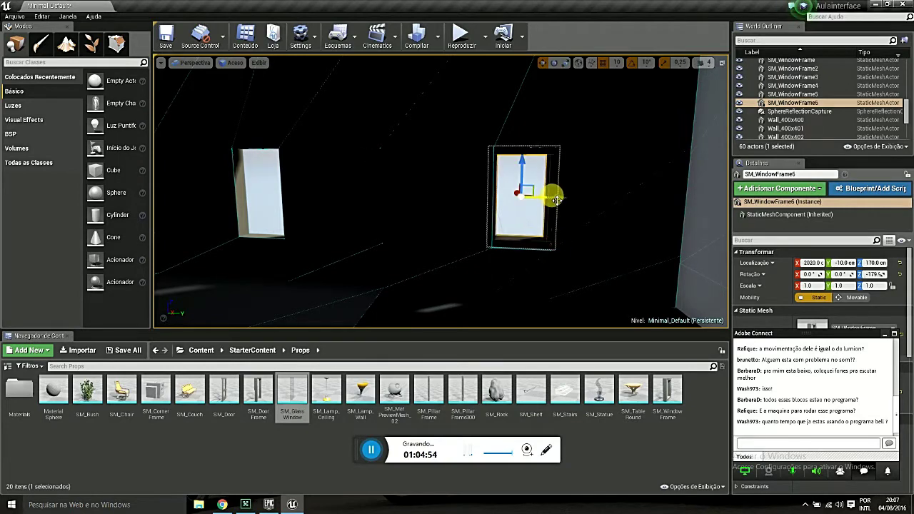
Duplicate the frame twice along the end wall, setting SM_WindowFrame8 at Y -810.
alt+drag(555, 199, 291, 203)
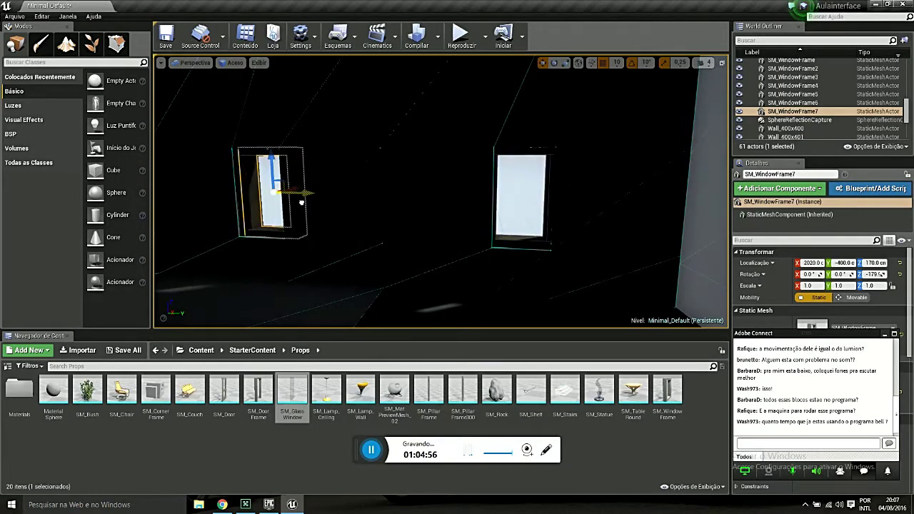
right_drag(360, 220, 388, 218)
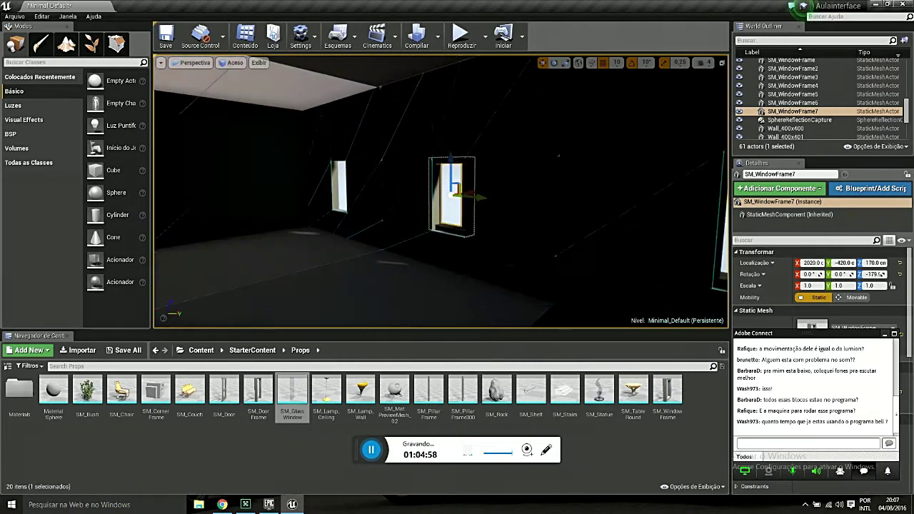
alt+drag(479, 198, 387, 194)
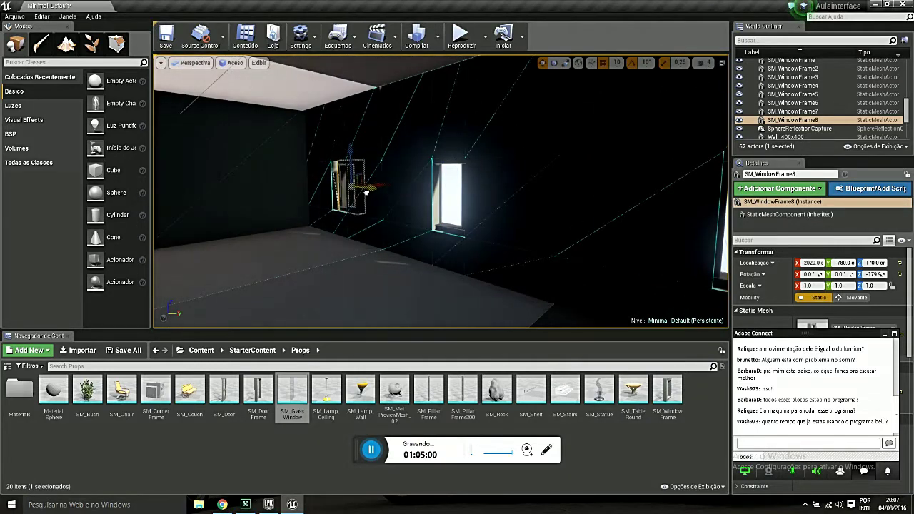
right_drag(357, 192, 386, 203)
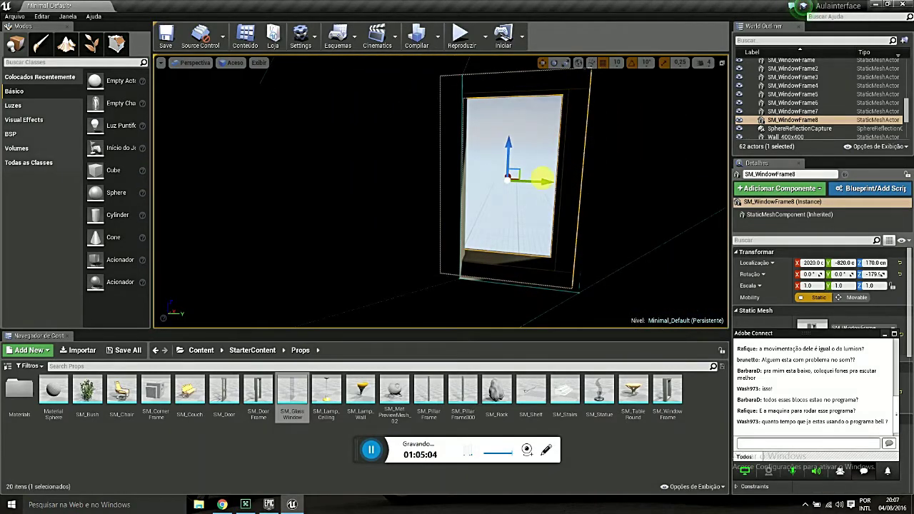
drag(545, 182, 556, 183)
mouse_move(576, 192)
right_down()
mouse_move(600, 193)
mouse_move(363, 202)
right_up()
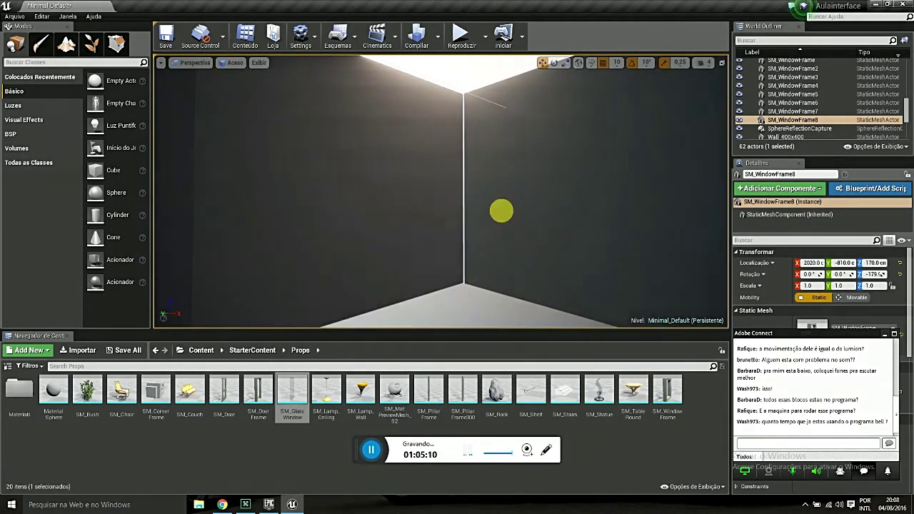
Set Wall_400x408's Scale Y to 1.2, then look around the room corner and corridor.
click(477, 285)
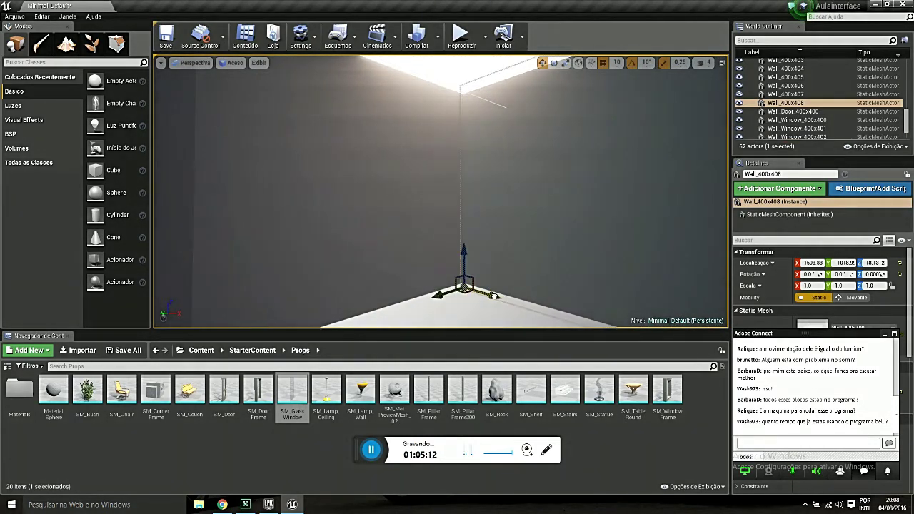
right_drag(551, 304, 629, 300)
text(1.2)
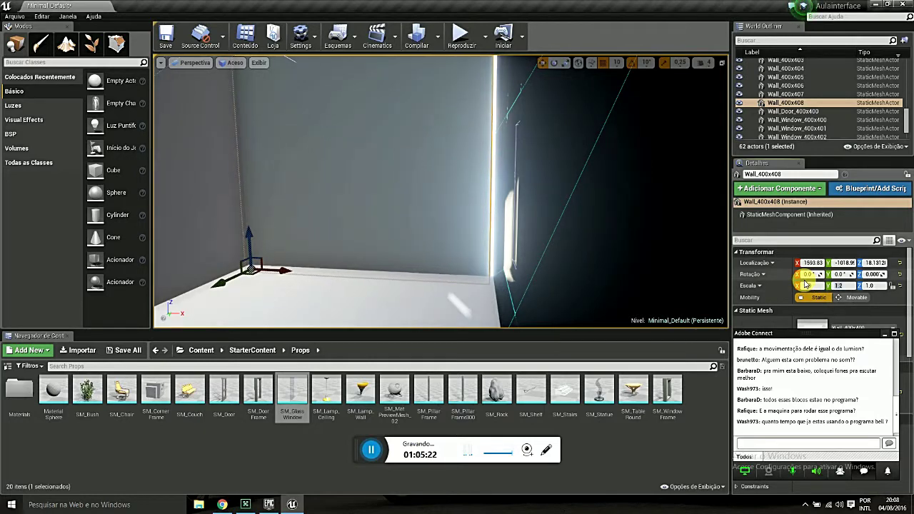
key(Return)
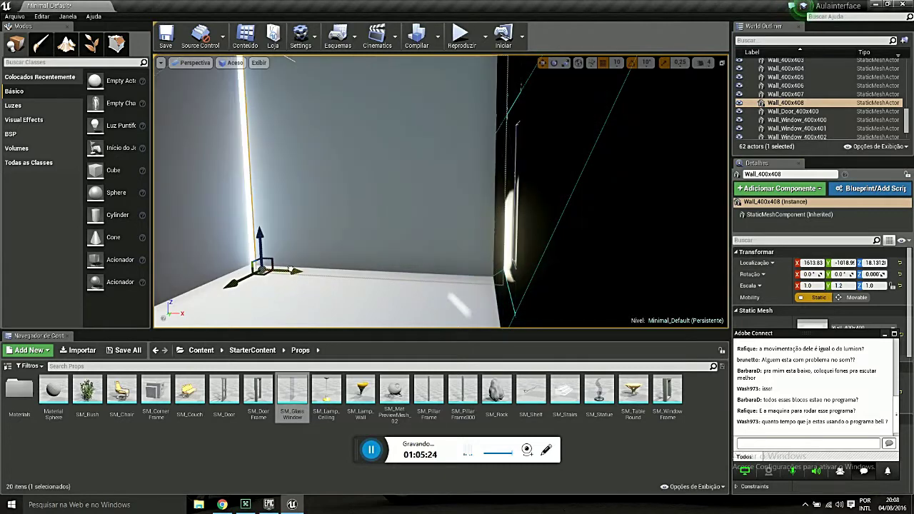
mouse_move(303, 274)
right_down()
mouse_move(400, 257)
mouse_move(410, 208)
mouse_move(300, 207)
mouse_move(429, 214)
right_up()
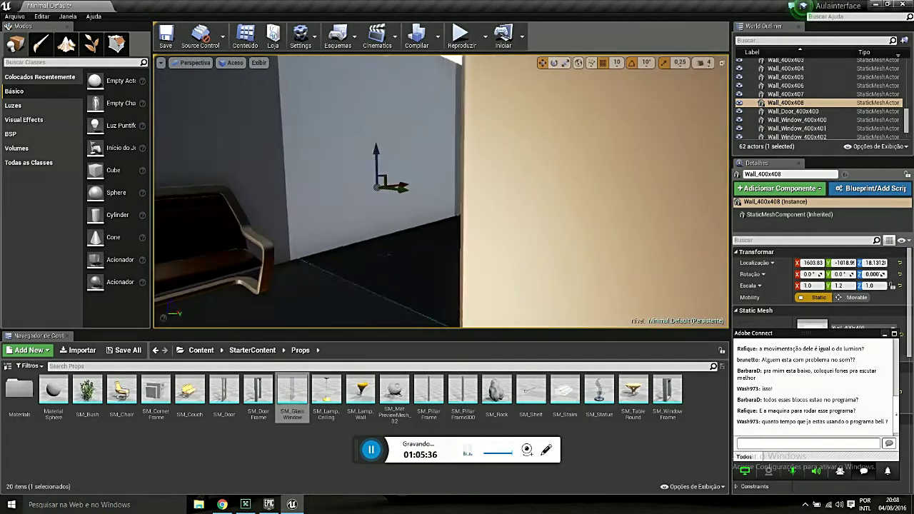
right_drag(436, 267, 469, 243)
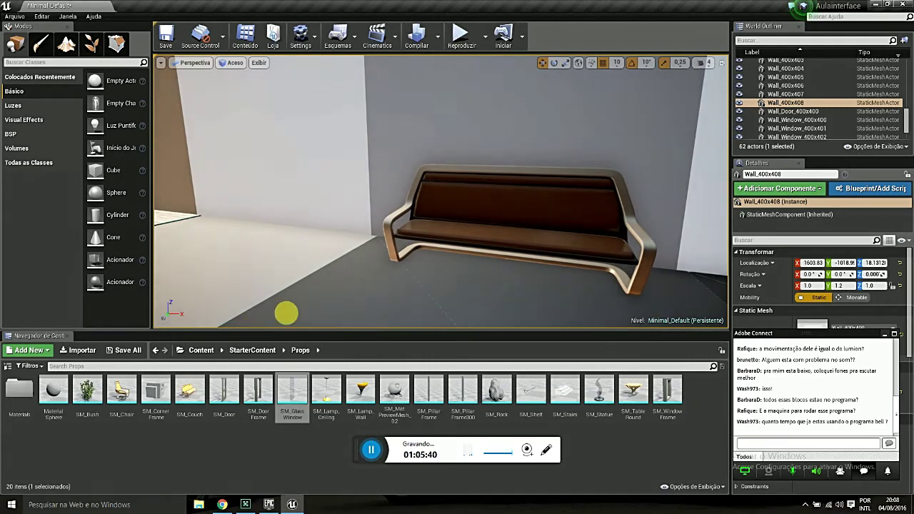
mouse_move(286, 313)
right_down()
mouse_move(236, 307)
mouse_move(282, 308)
right_up()
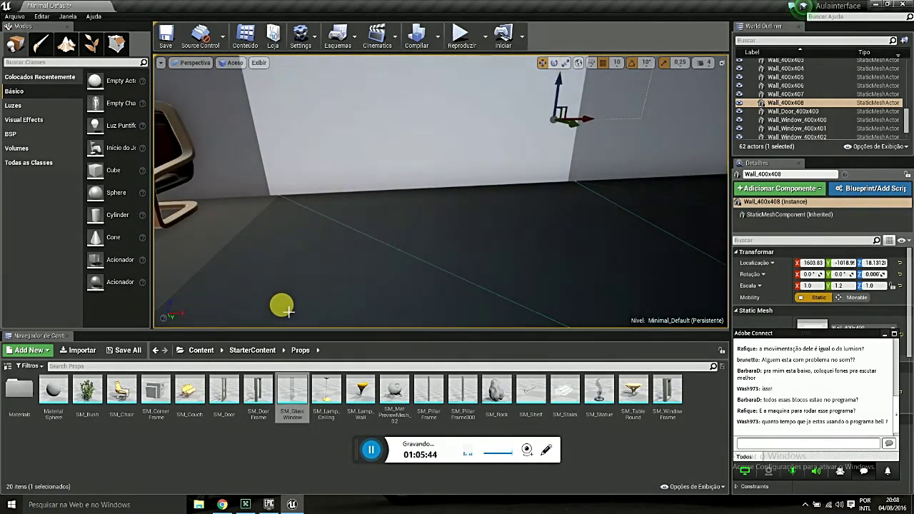
Place a Pillar_50x500 from StarterContent > Architecture in the room, pushed back against the wall.
click(254, 352)
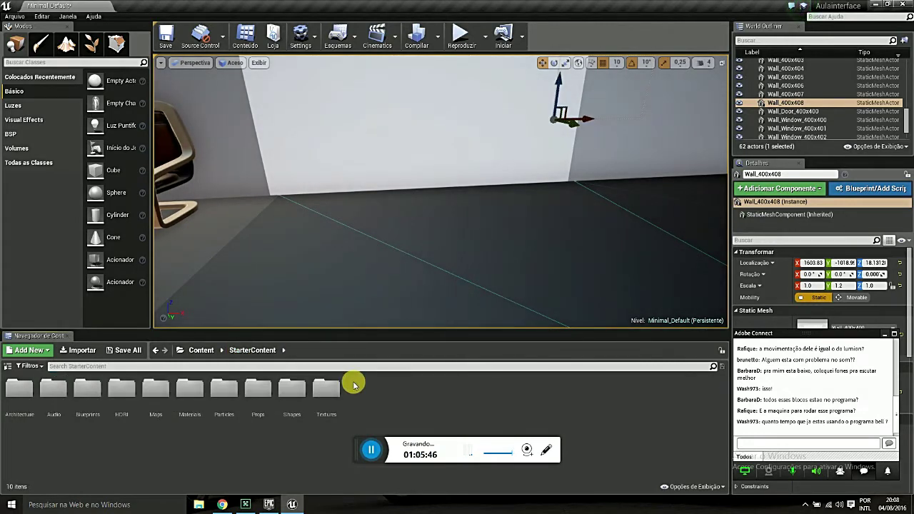
double_click(21, 392)
drag(55, 392, 447, 257)
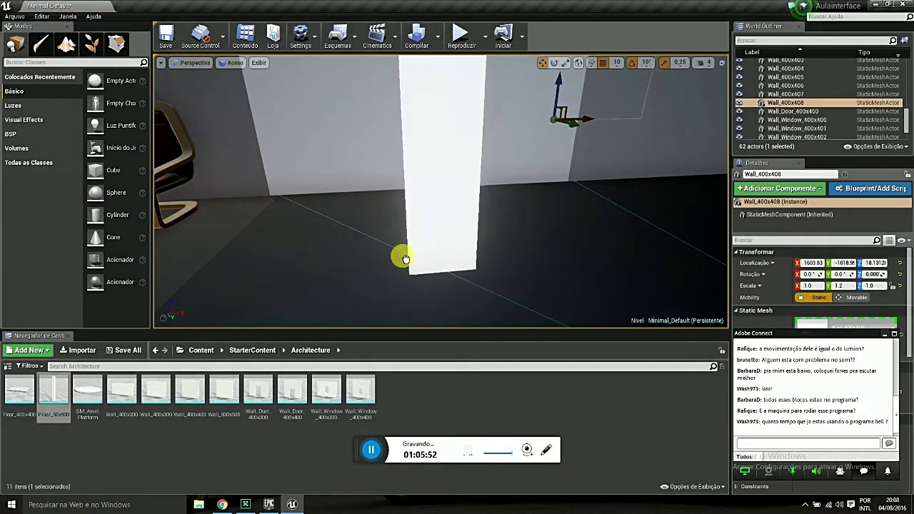
drag(447, 257, 582, 246)
right_drag(583, 246, 582, 246)
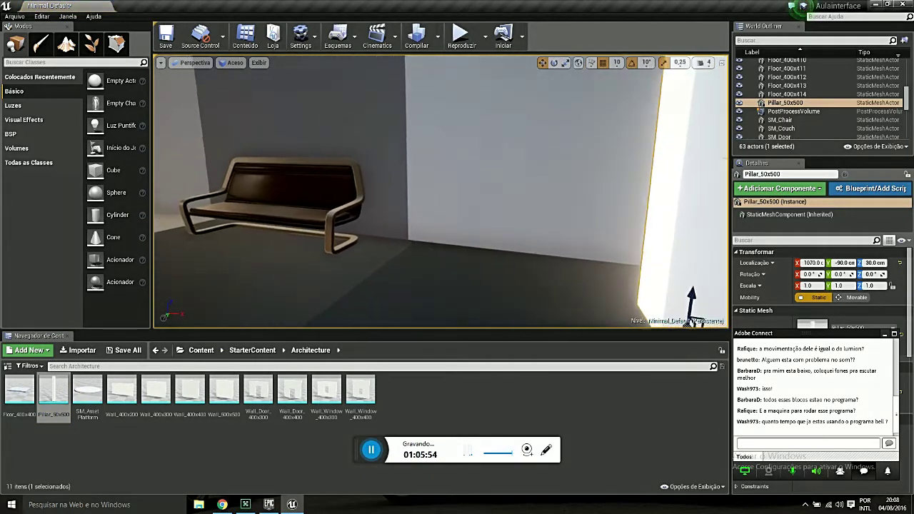
right_drag(516, 239, 516, 238)
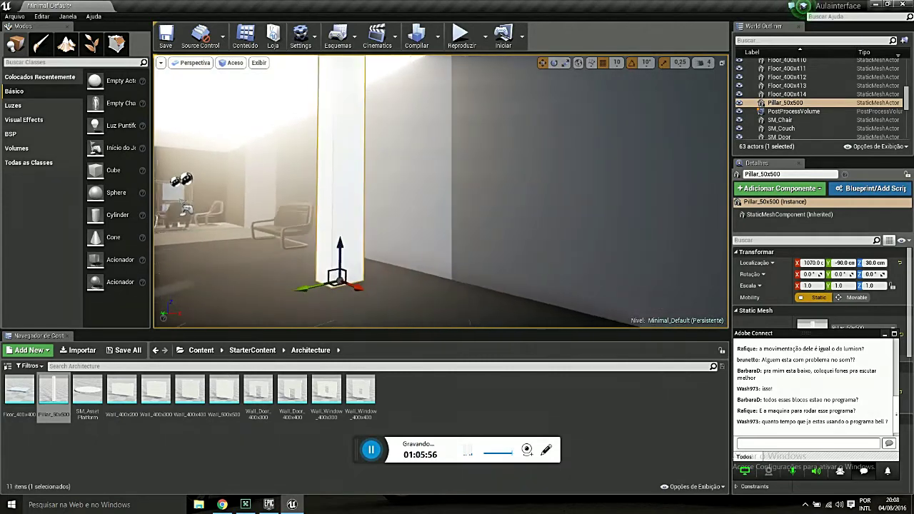
mouse_move(351, 278)
mouse_down()
mouse_move(418, 260)
mouse_move(503, 282)
mouse_up()
right_drag(518, 292, 458, 293)
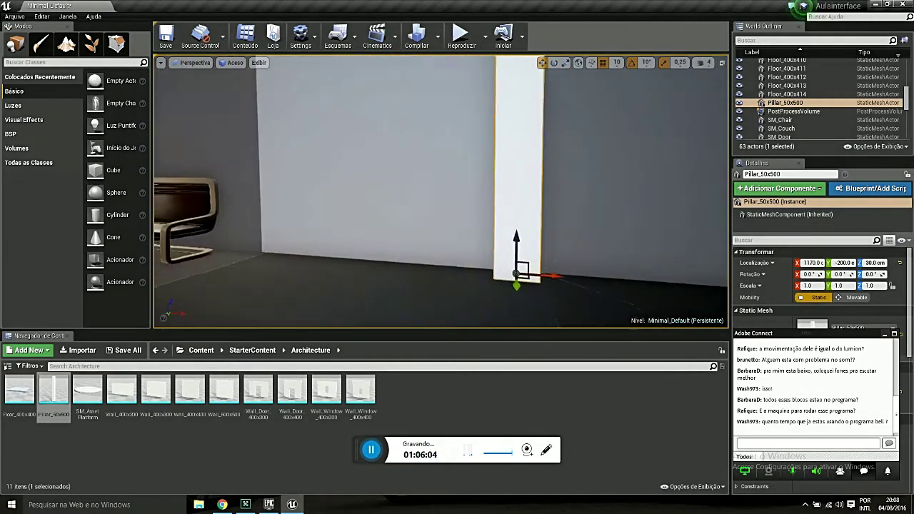
drag(586, 265, 597, 265)
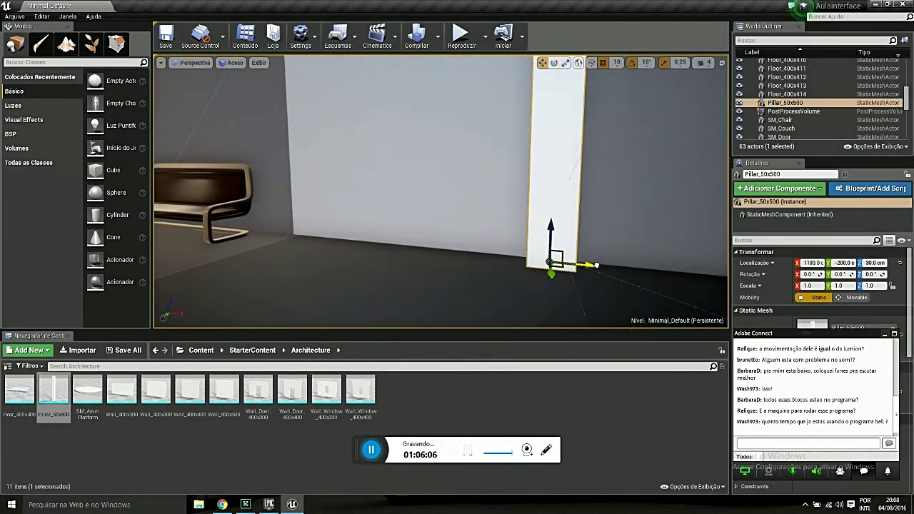
Alt-drag copies of the pillar along the wall until five columns line it.
right_drag(600, 272, 543, 272)
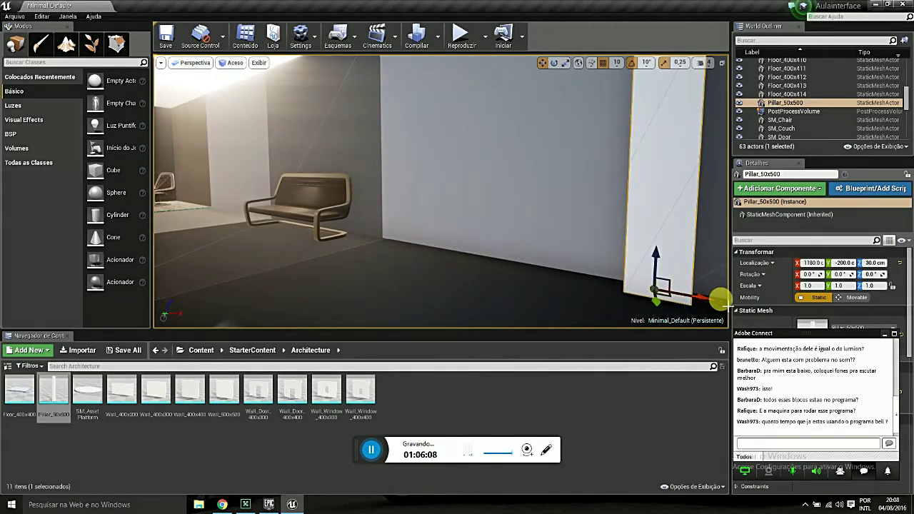
alt+drag(708, 305, 413, 252)
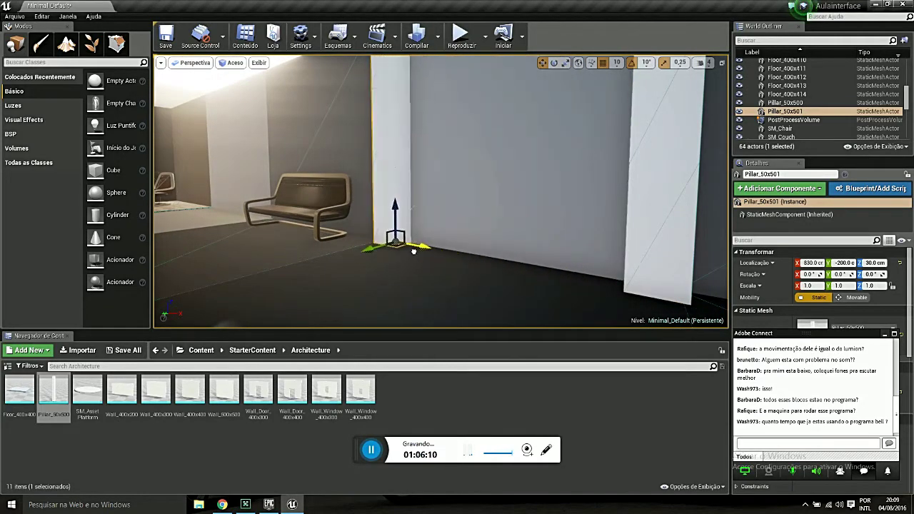
mouse_move(423, 253)
alt+mouse_down()
mouse_move(230, 220)
mouse_move(296, 234)
alt+mouse_up()
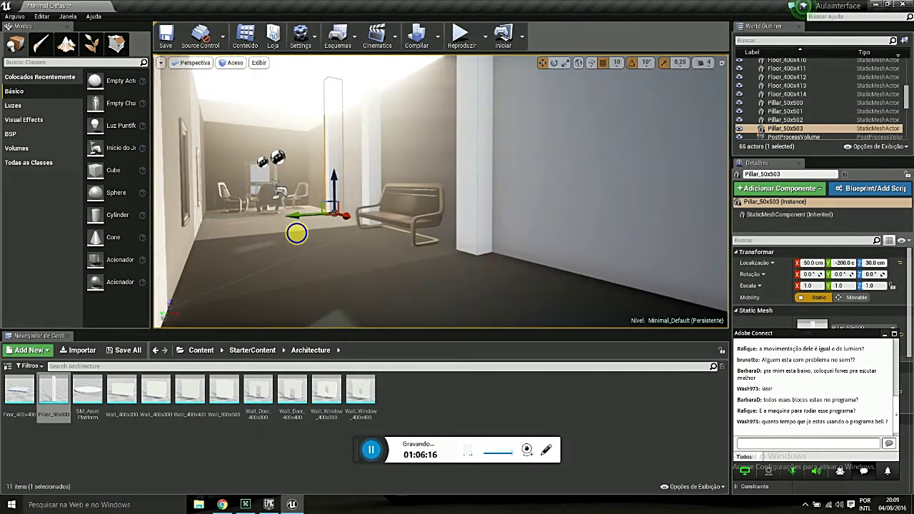
mouse_move(345, 216)
alt+mouse_down()
mouse_move(322, 209)
mouse_move(372, 214)
mouse_move(357, 215)
alt+mouse_up()
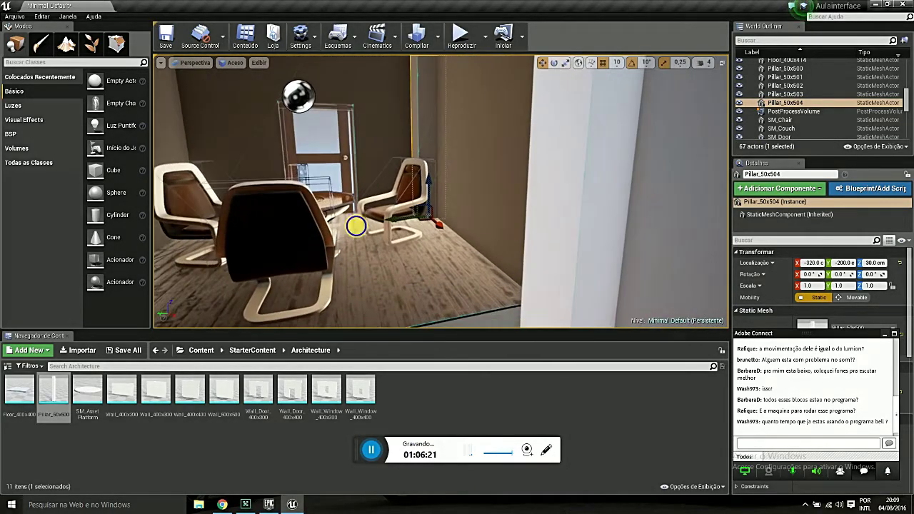
click(437, 224)
mouse_move(437, 224)
mouse_down()
mouse_move(437, 207)
mouse_move(471, 185)
mouse_move(457, 200)
mouse_move(466, 246)
mouse_up()
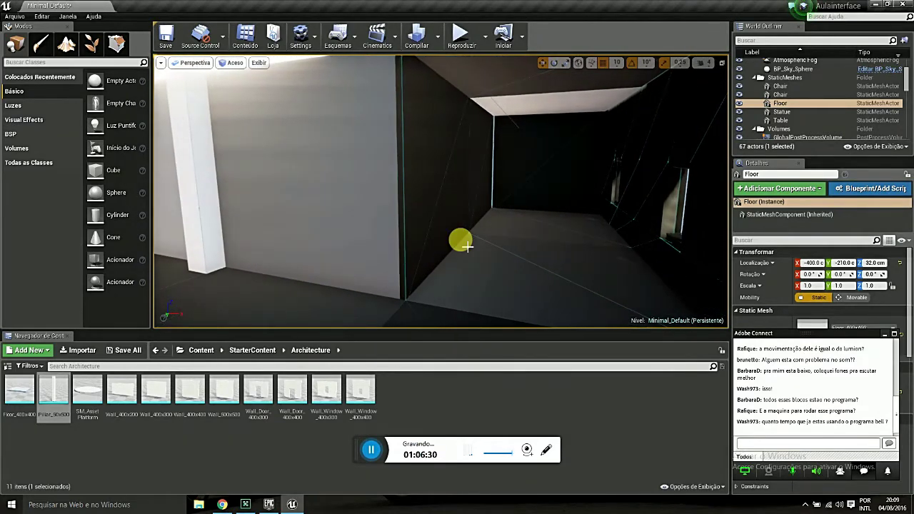
Duplicate the first pillar to X 1580 and onto the side wall.
click(197, 239)
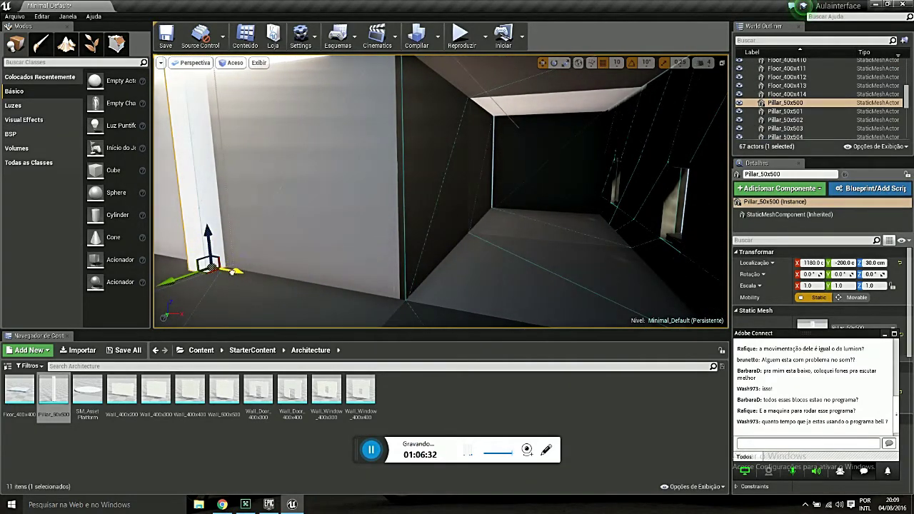
alt+drag(233, 272, 417, 305)
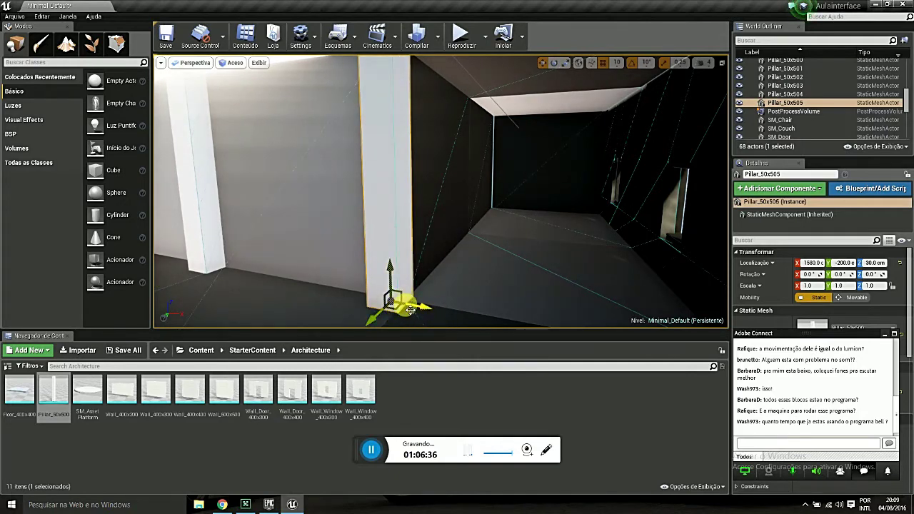
alt+drag(370, 321, 441, 273)
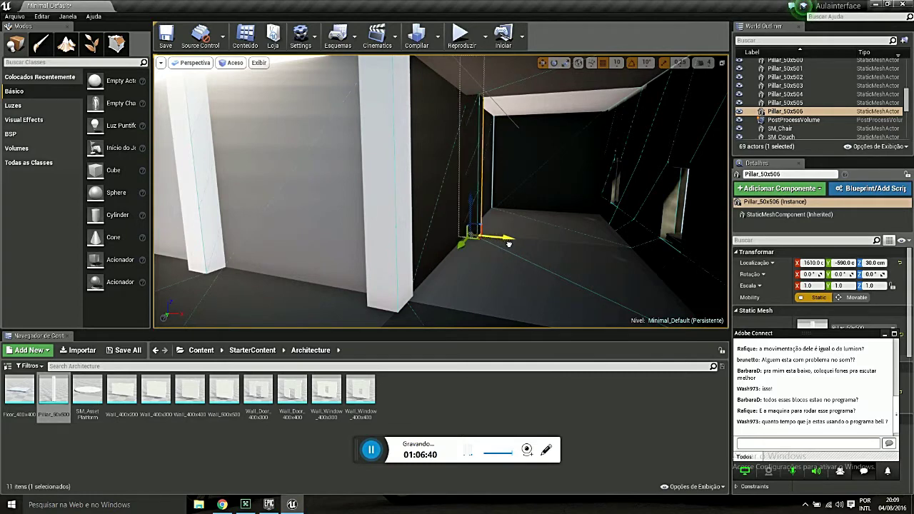
Add another pillar copy along the side wall and shift its X to fit the corner.
drag(439, 214, 429, 186)
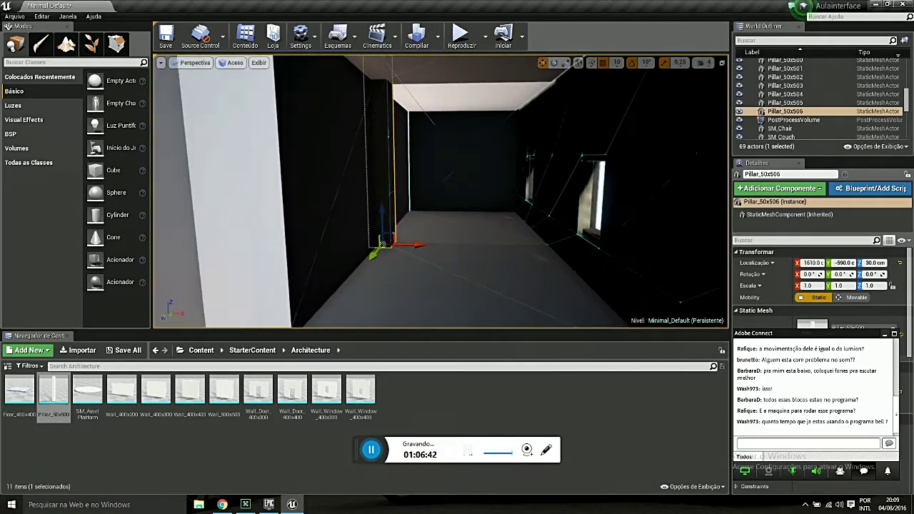
alt+drag(374, 255, 399, 236)
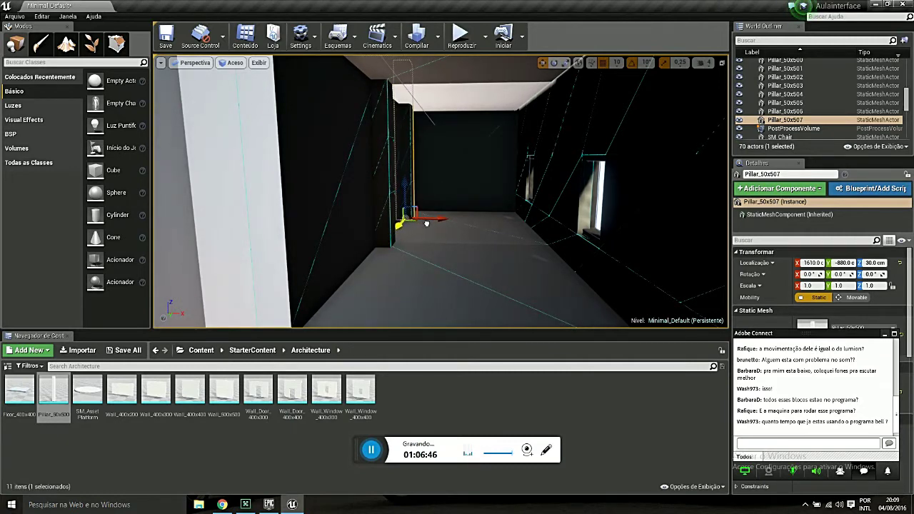
mouse_move(408, 214)
mouse_down()
mouse_move(343, 281)
mouse_move(352, 265)
mouse_up()
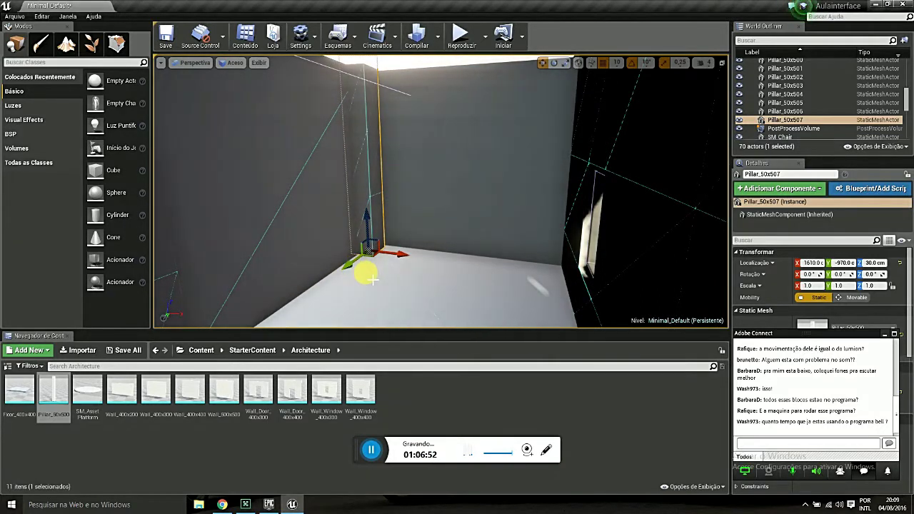
drag(405, 260, 628, 299)
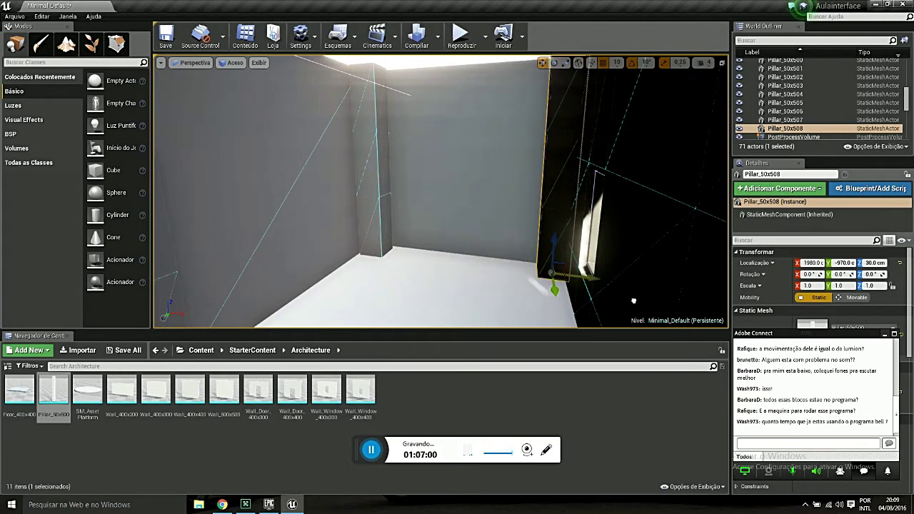
right_drag(628, 299, 615, 322)
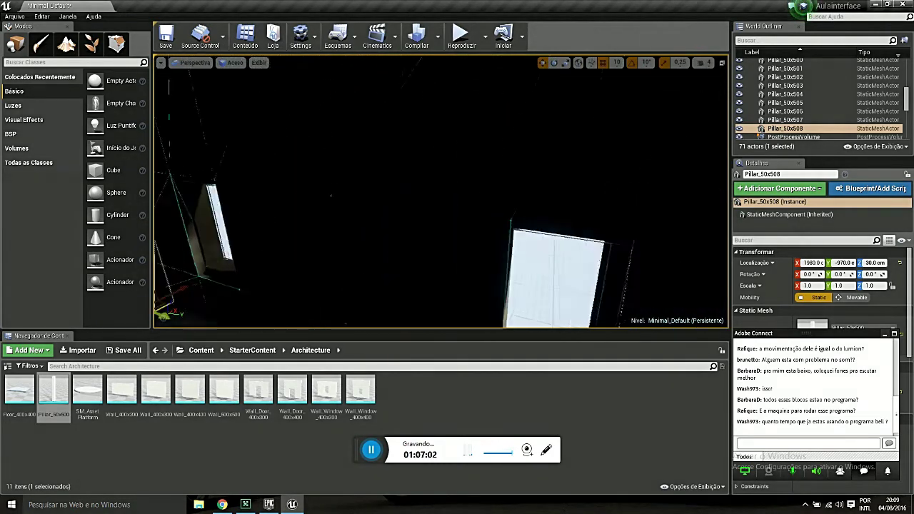
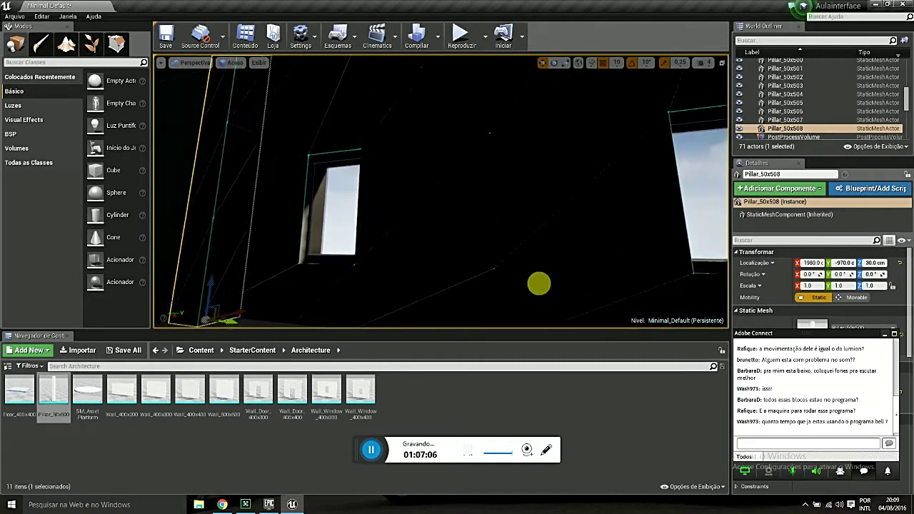
Alt-drag copies of the white pillar along the first walls, including one at Y 160 and one on the lit wall.
alt+drag(230, 323, 471, 318)
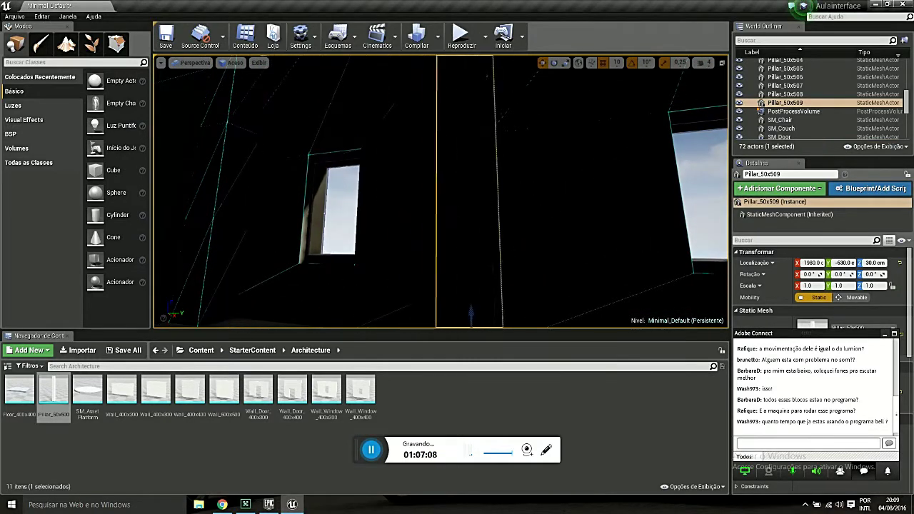
right_drag(472, 318, 472, 318)
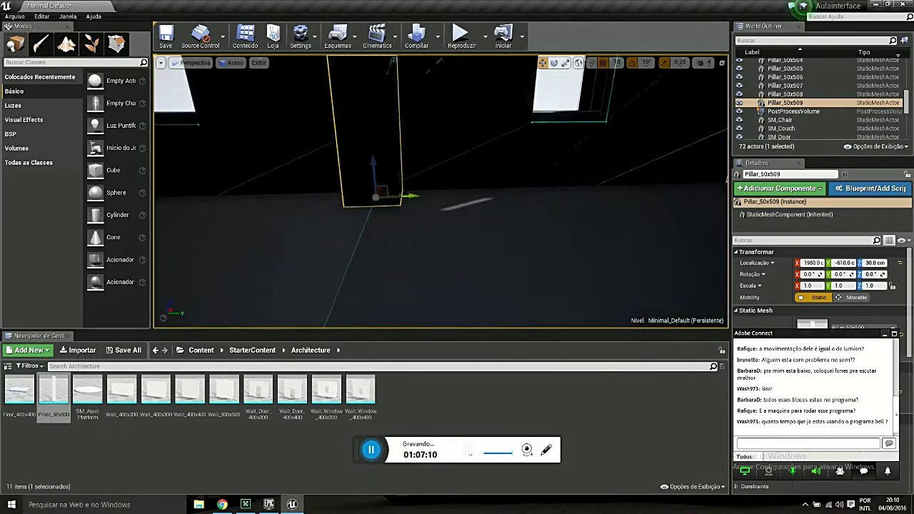
right_drag(325, 284, 296, 257)
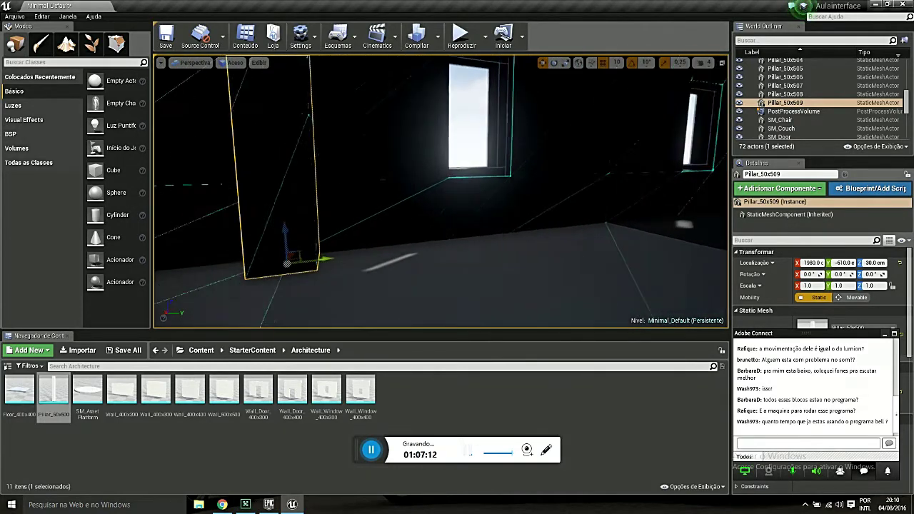
alt+drag(358, 260, 633, 226)
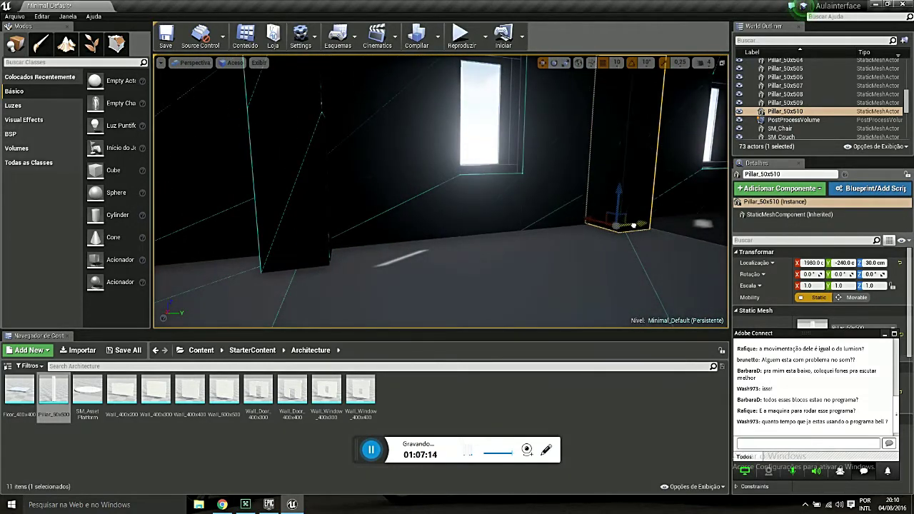
right_drag(590, 243, 590, 243)
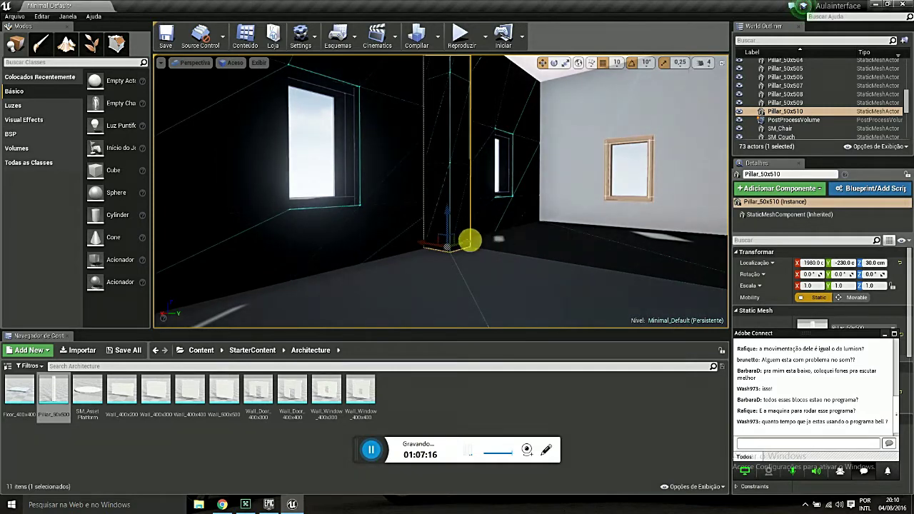
alt+drag(470, 241, 551, 215)
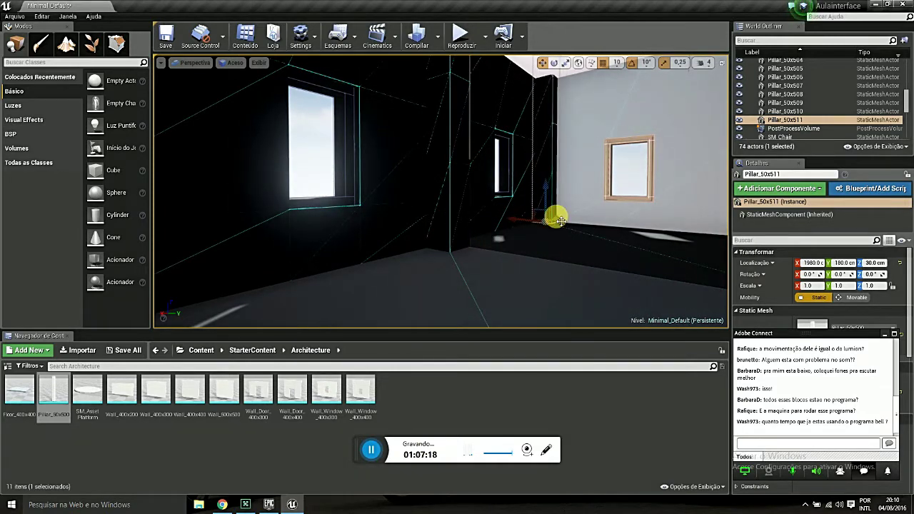
right_drag(559, 220, 559, 218)
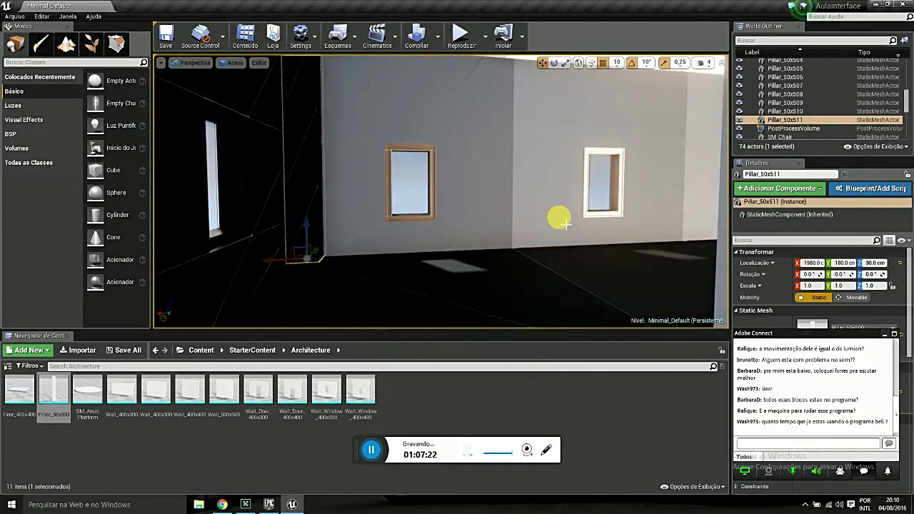
drag(325, 261, 485, 258)
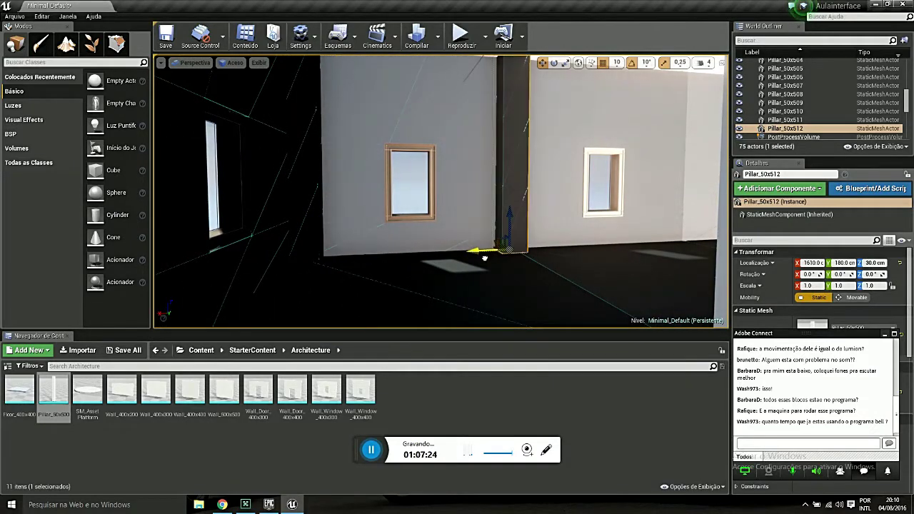
Continue placing pillar copies down the windowed corridor, beside the window, toward the furnished room.
right_drag(496, 264, 723, 193)
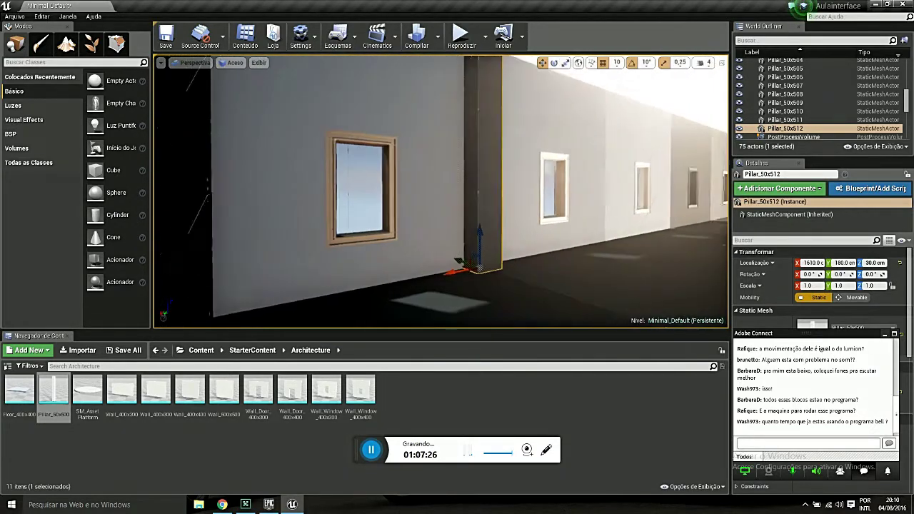
right_drag(496, 264, 497, 264)
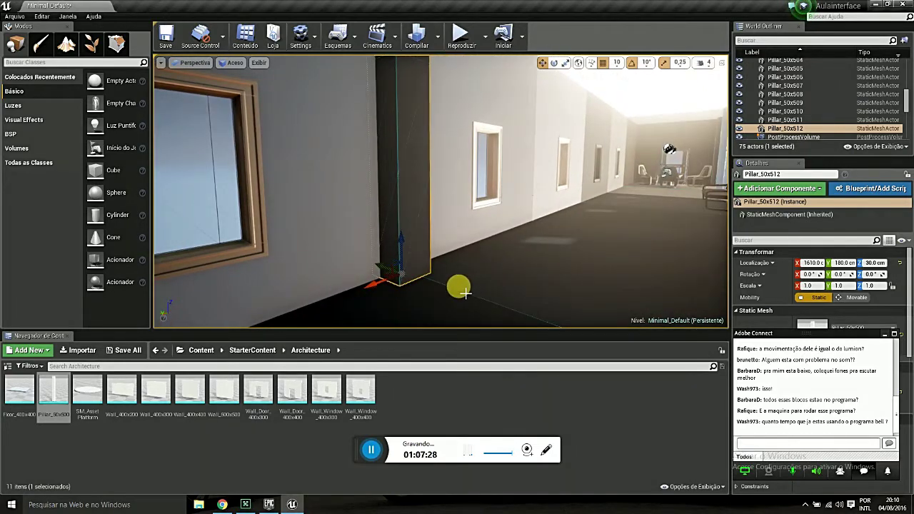
mouse_move(377, 291)
alt+mouse_down()
mouse_move(513, 257)
mouse_move(564, 217)
alt+mouse_up()
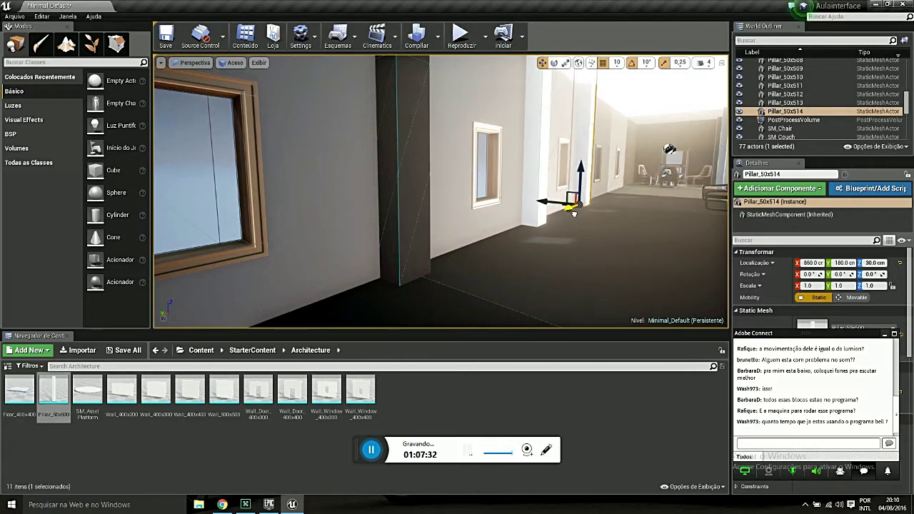
mouse_move(576, 213)
right_down()
mouse_move(266, 136)
mouse_move(179, 137)
mouse_move(585, 225)
right_up()
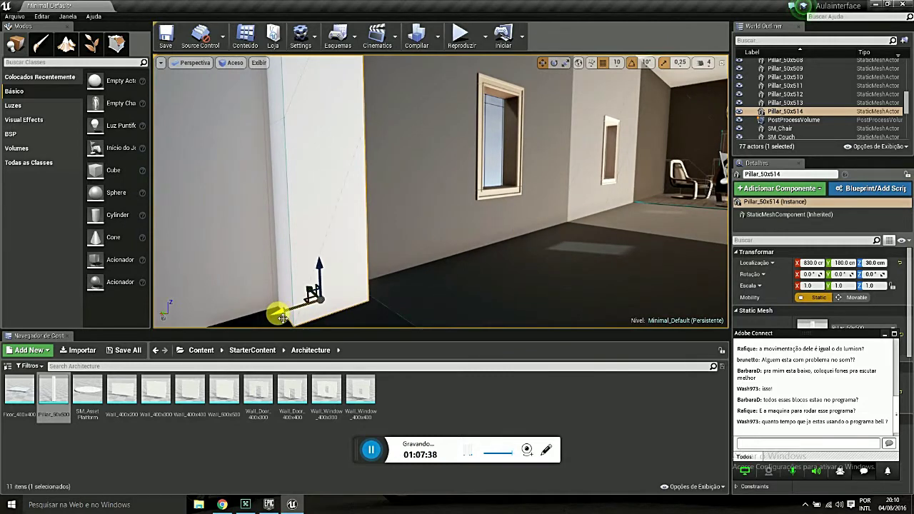
alt+drag(282, 318, 517, 253)
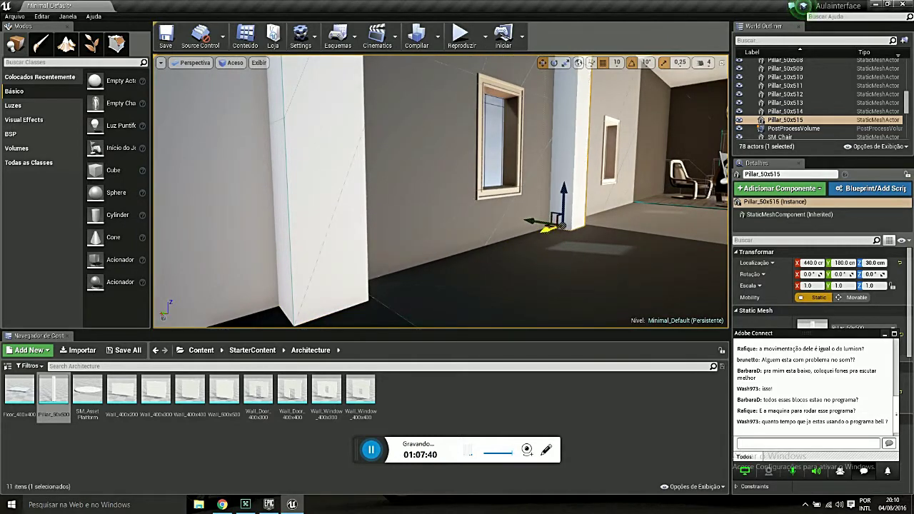
alt+drag(561, 226, 624, 215)
right_drag(648, 216, 593, 227)
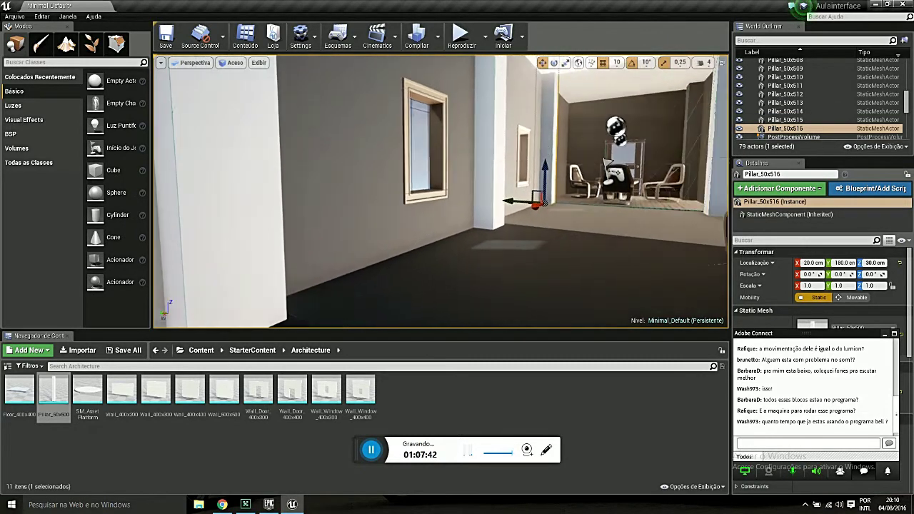
alt+drag(502, 207, 513, 195)
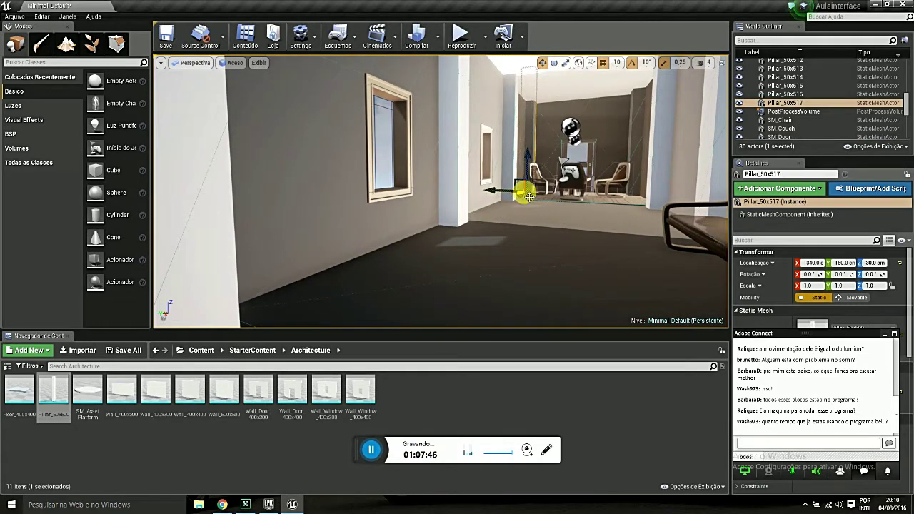
mouse_move(529, 197)
right_down()
mouse_move(571, 200)
mouse_move(543, 235)
mouse_move(529, 214)
mouse_move(464, 214)
right_up()
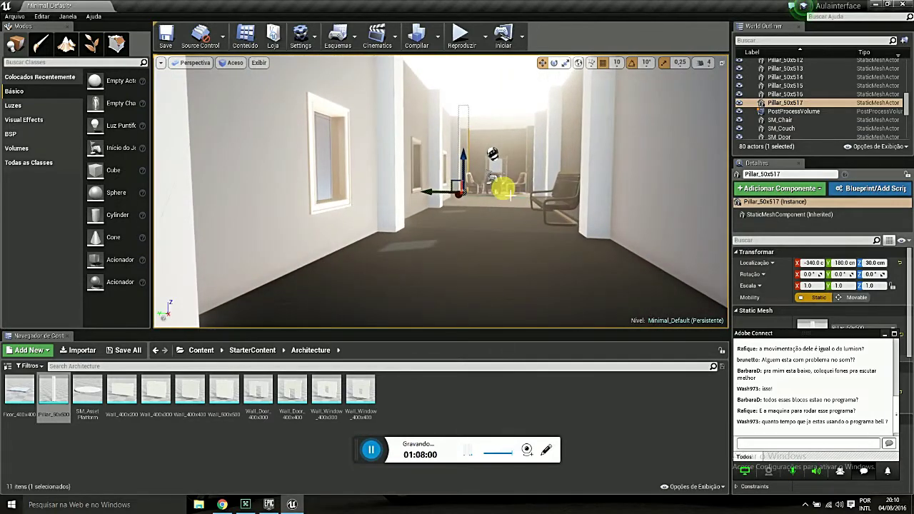
Open the level's lighting build options and close them again.
click(438, 35)
mouse_move(549, 87)
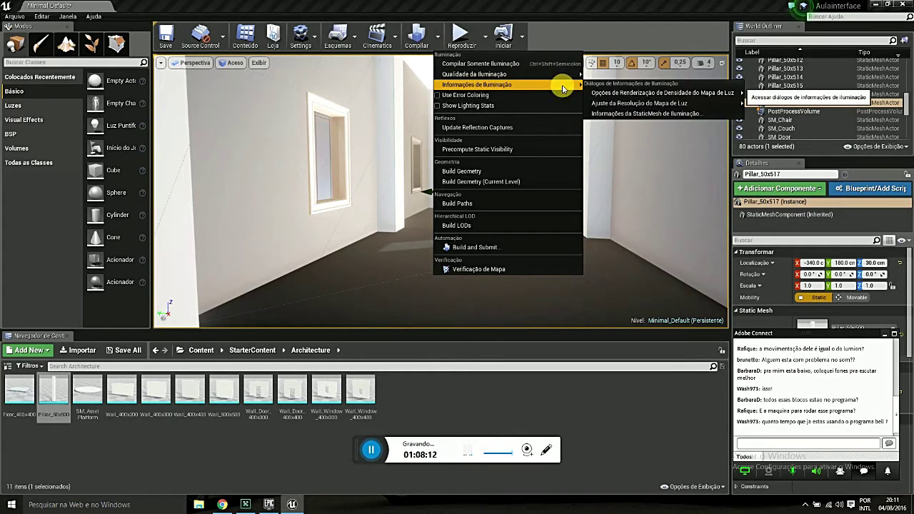
click(591, 82)
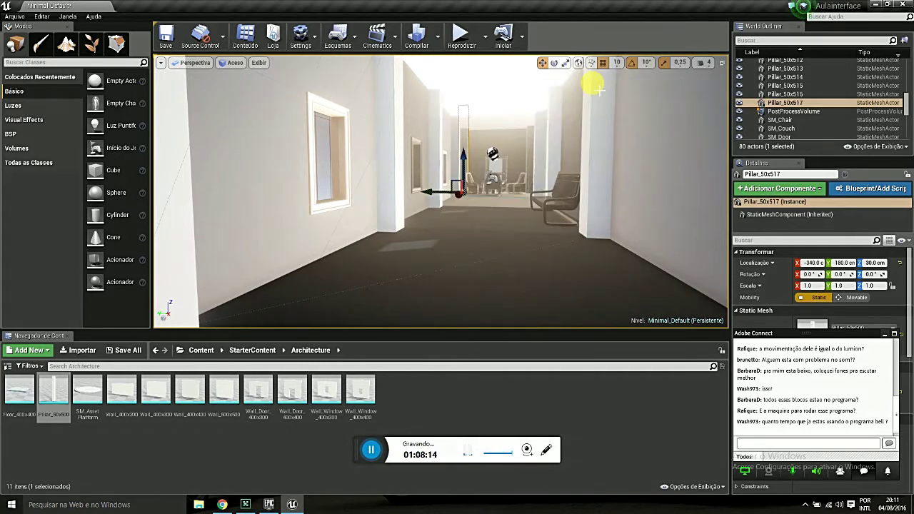
Select the window wall section and Pillar_50x515, then return to the StarterContent folder list.
click(551, 167)
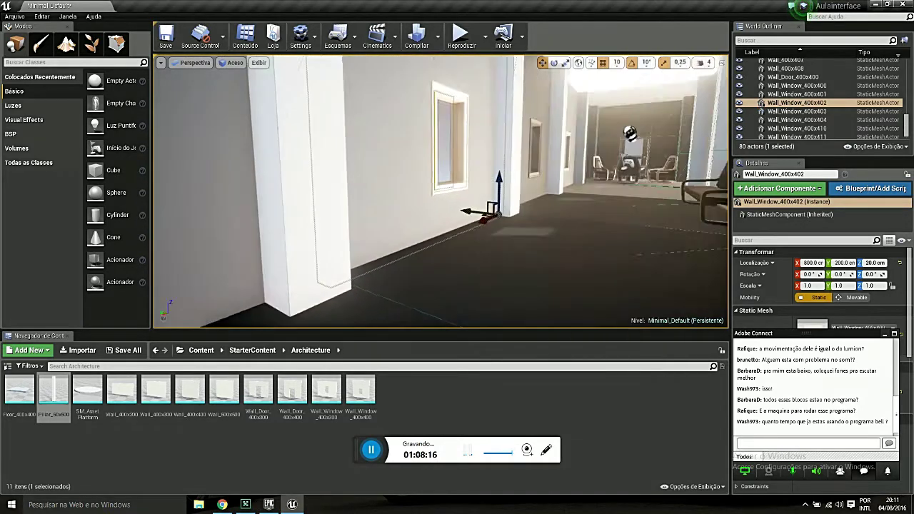
drag(395, 169, 413, 168)
click(406, 175)
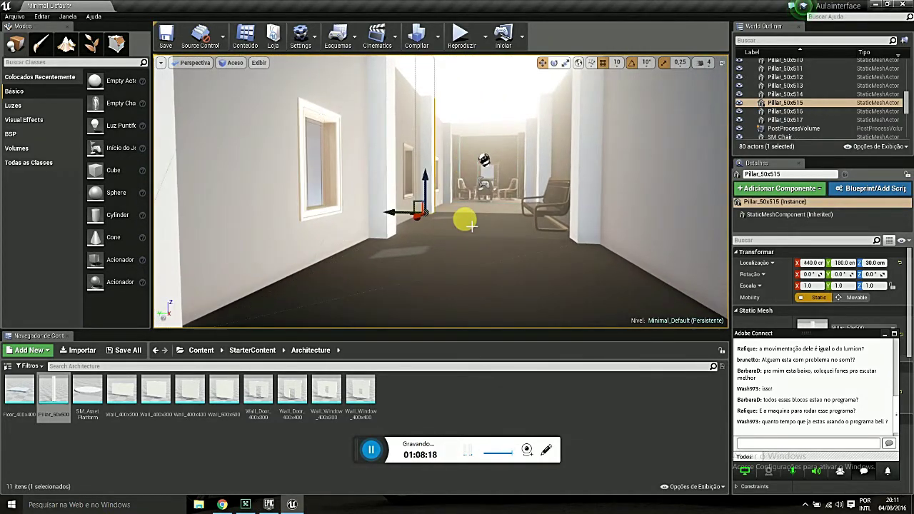
mouse_move(465, 217)
mouse_down()
mouse_move(475, 221)
mouse_move(345, 336)
mouse_up()
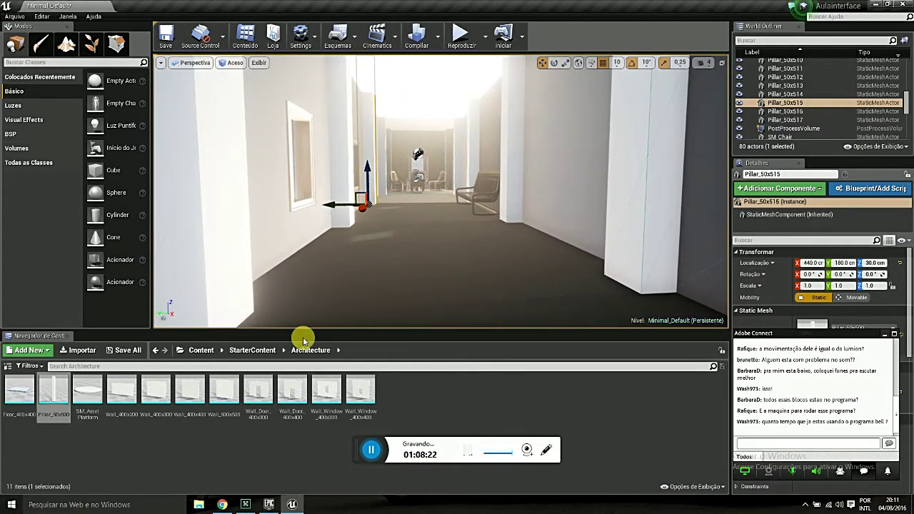
click(252, 351)
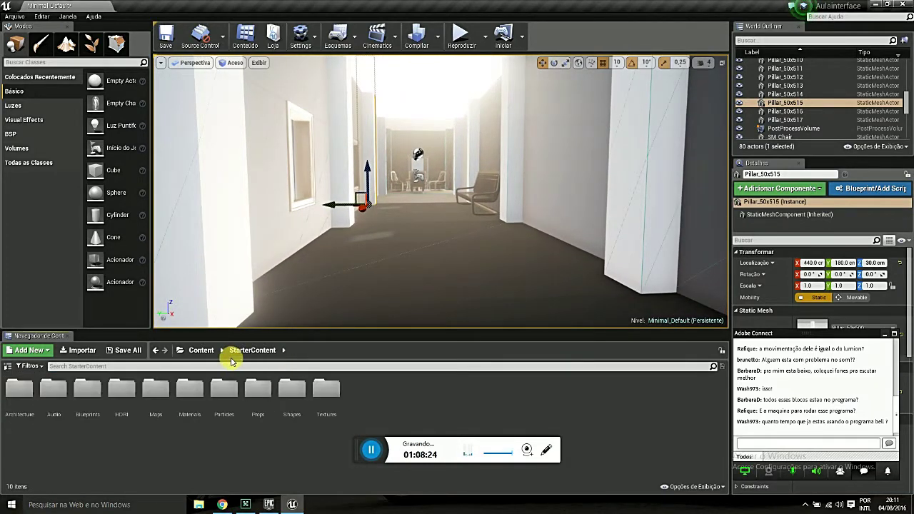
From the Props folder, place SM_Bush on both corridor sides and drop SM_Lamp_Ceiling into the corridor.
double_click(270, 397)
drag(87, 391, 513, 234)
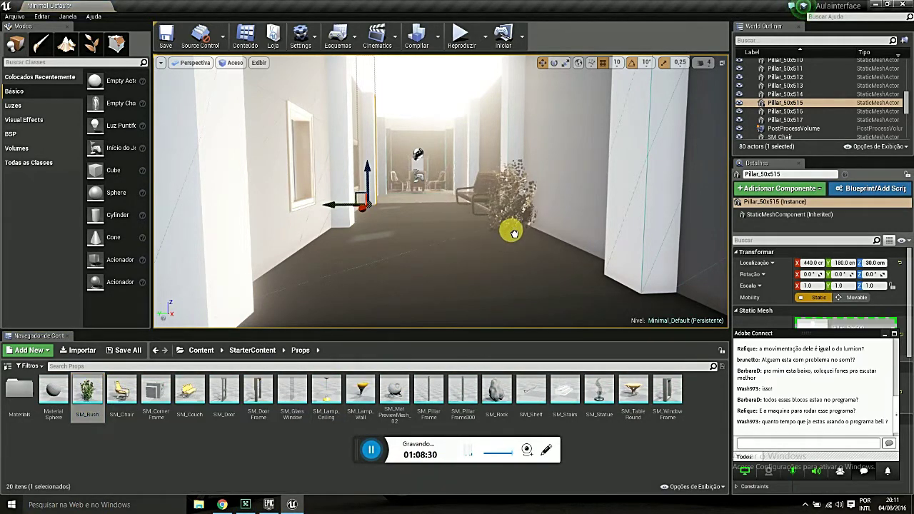
drag(510, 235, 510, 234)
drag(287, 287, 343, 235)
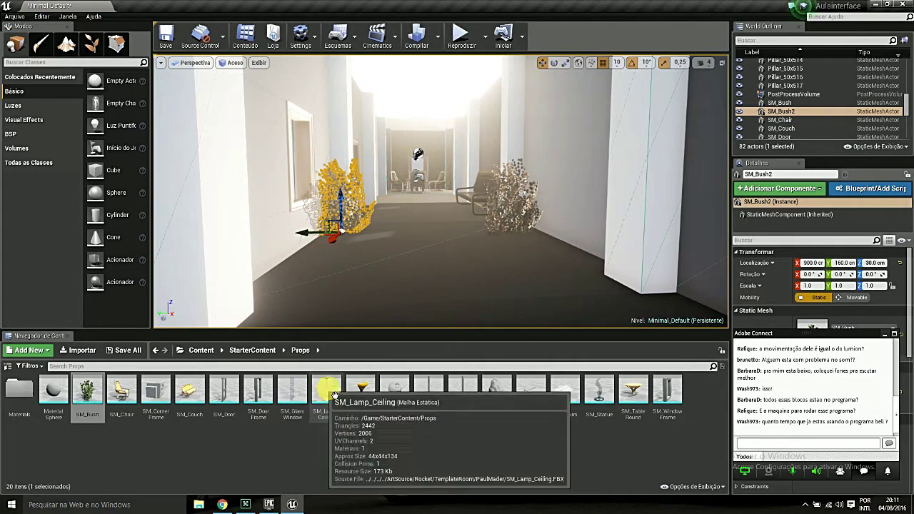
drag(327, 392, 426, 125)
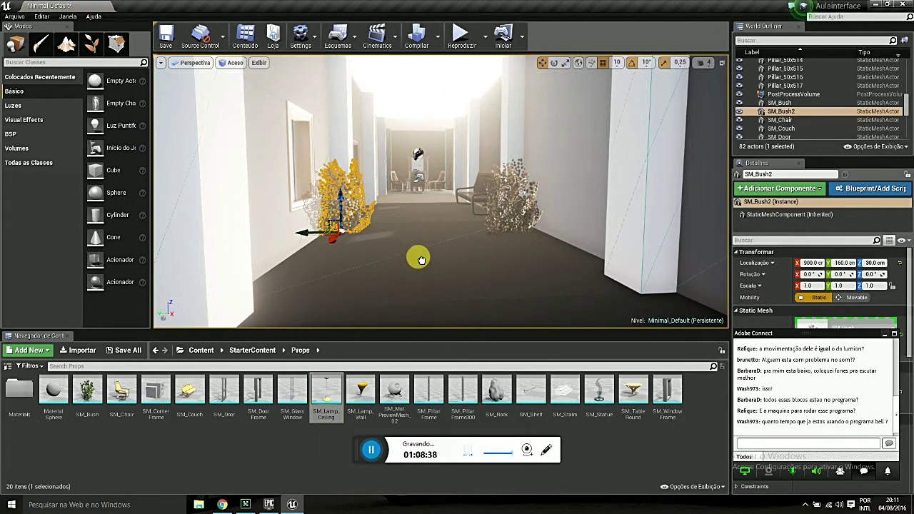
mouse_move(435, 133)
mouse_down()
mouse_move(363, 163)
mouse_move(391, 263)
mouse_move(378, 186)
mouse_move(429, 235)
mouse_move(485, 236)
mouse_up()
Delete the ceiling lamp, try a wall lamp on the wall and remove it again.
key(Delete)
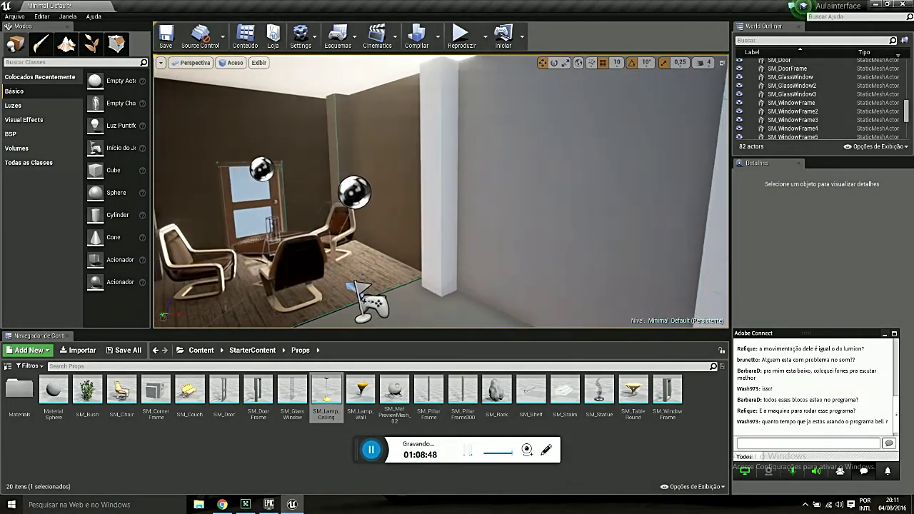
drag(361, 391, 422, 225)
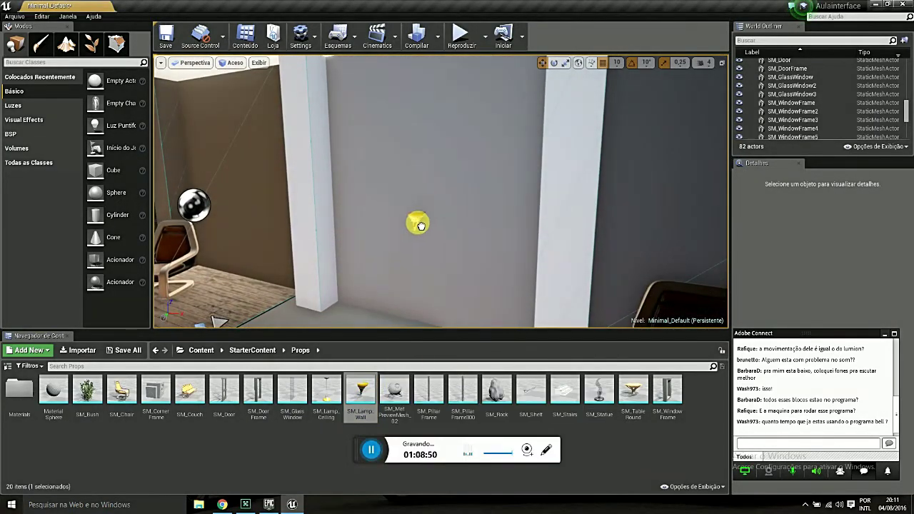
drag(427, 180, 457, 201)
key(Delete)
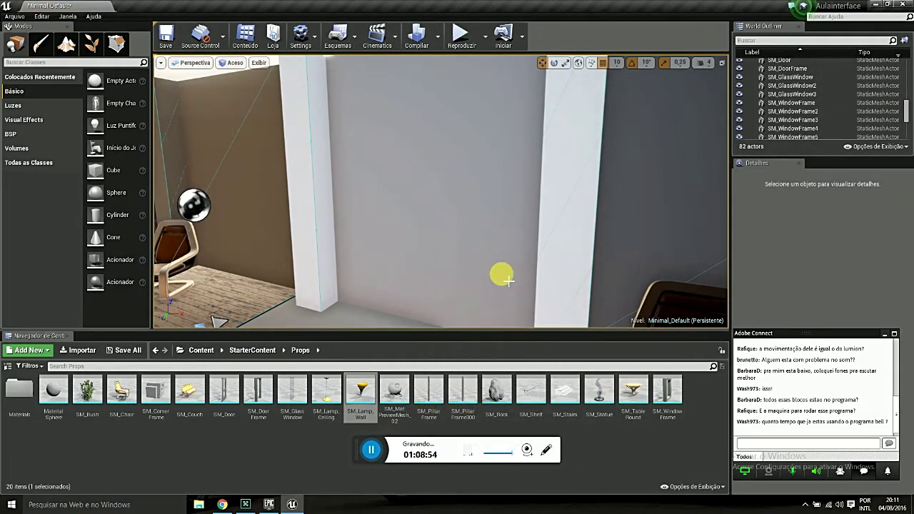
mouse_move(508, 280)
mouse_down()
mouse_move(464, 314)
mouse_move(543, 409)
mouse_up()
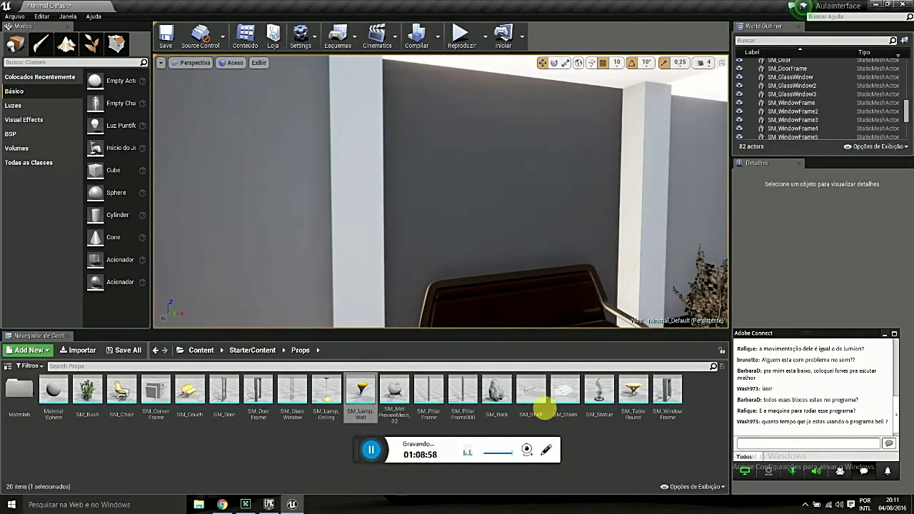
Place SM_Shelf on the grey wall, rotate it 90° on Z, move it to X 240, Z 250, then drag in SM_Statue.
drag(543, 408, 239, 255)
key(f)
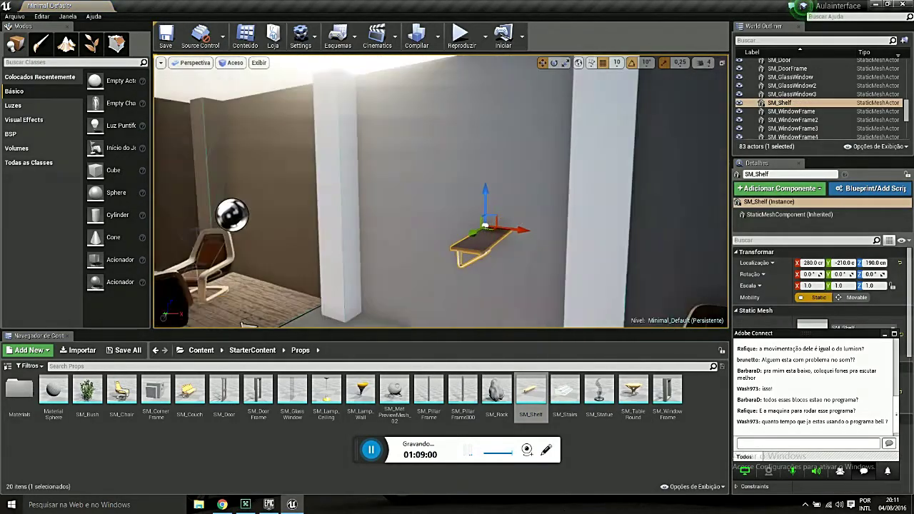
click(448, 272)
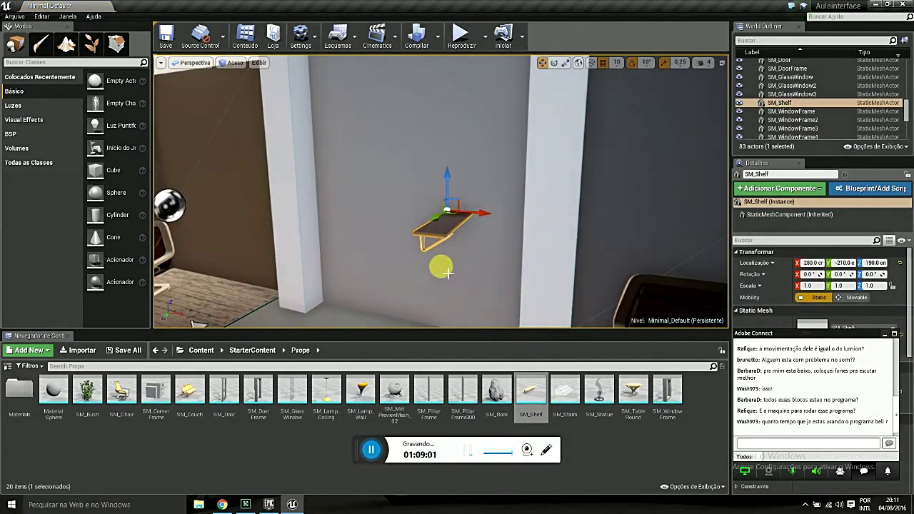
click(557, 63)
drag(496, 220, 504, 226)
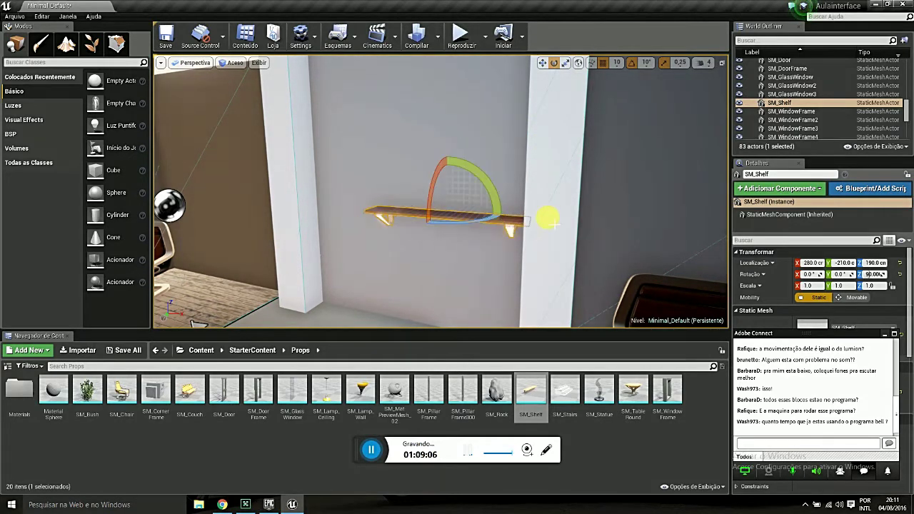
click(542, 63)
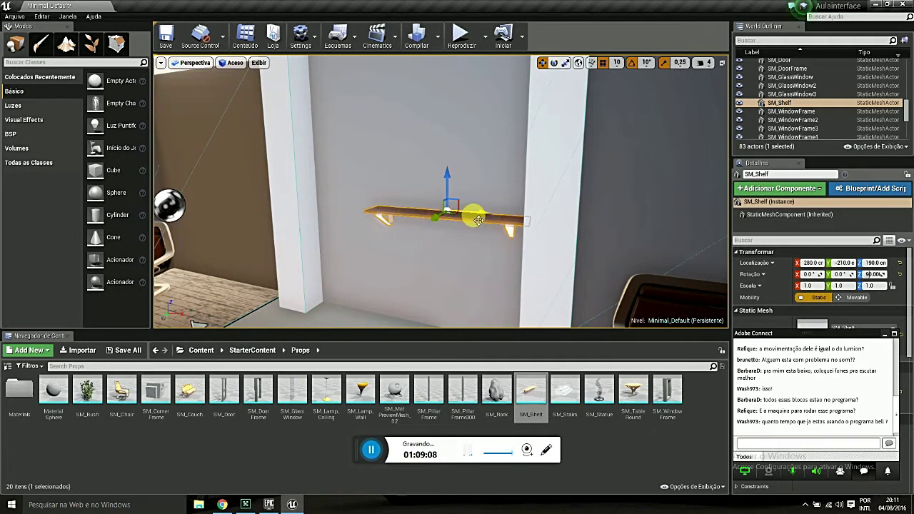
drag(478, 219, 455, 213)
drag(428, 182, 427, 154)
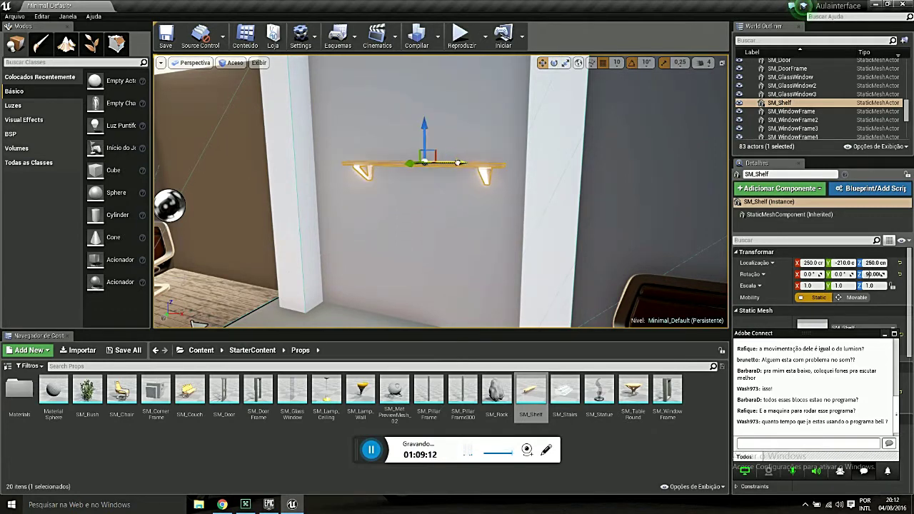
mouse_move(455, 164)
right_down()
mouse_move(428, 171)
mouse_move(471, 168)
mouse_move(461, 175)
mouse_move(603, 357)
right_up()
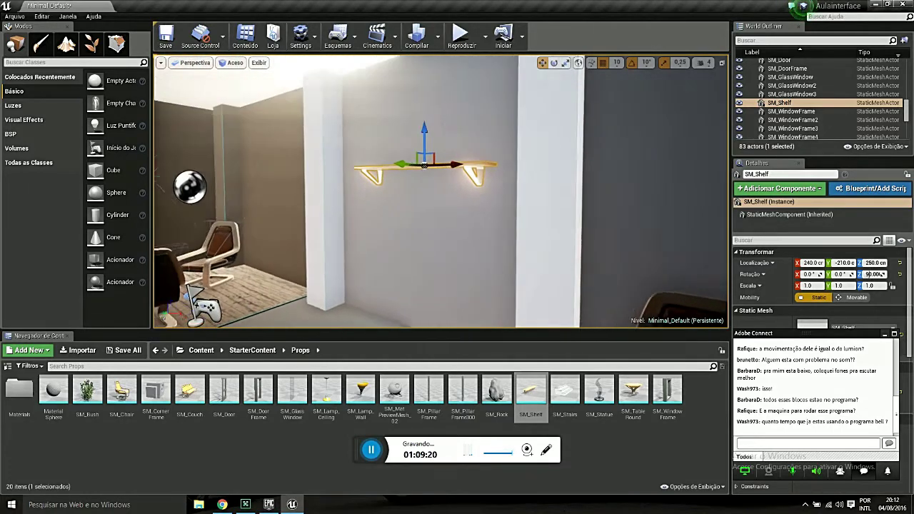
mouse_move(599, 389)
mouse_down()
mouse_move(501, 184)
mouse_move(484, 177)
mouse_up()
Rest SM_Statue on the shelf and nudge it along Y until centred at 300, -200, 250.
right_drag(484, 176, 515, 214)
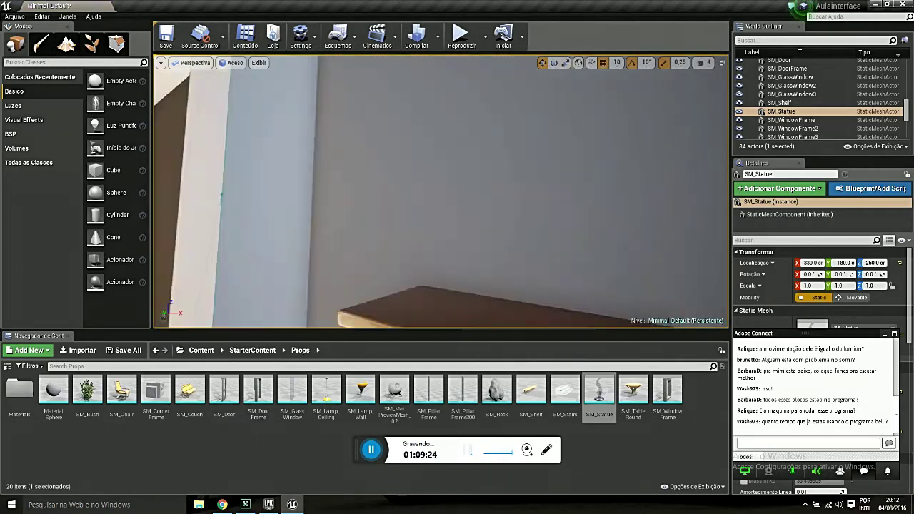
drag(515, 213, 486, 174)
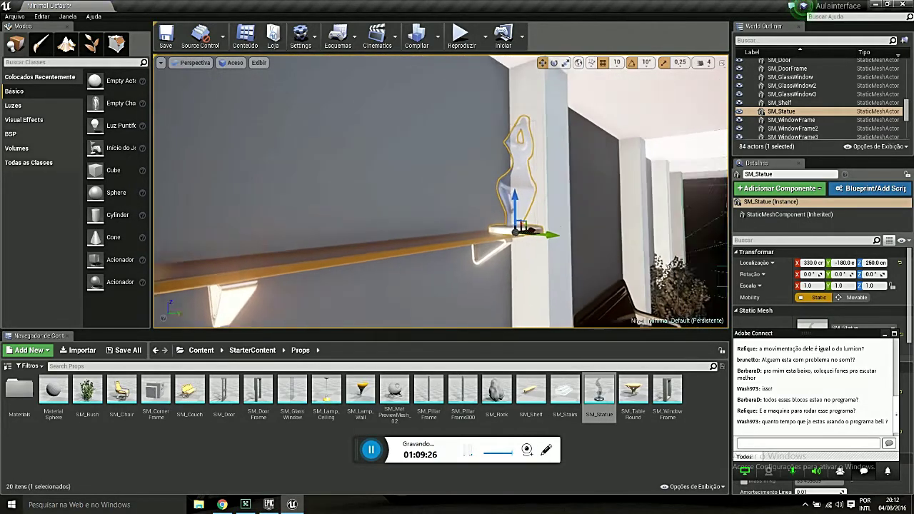
click(601, 295)
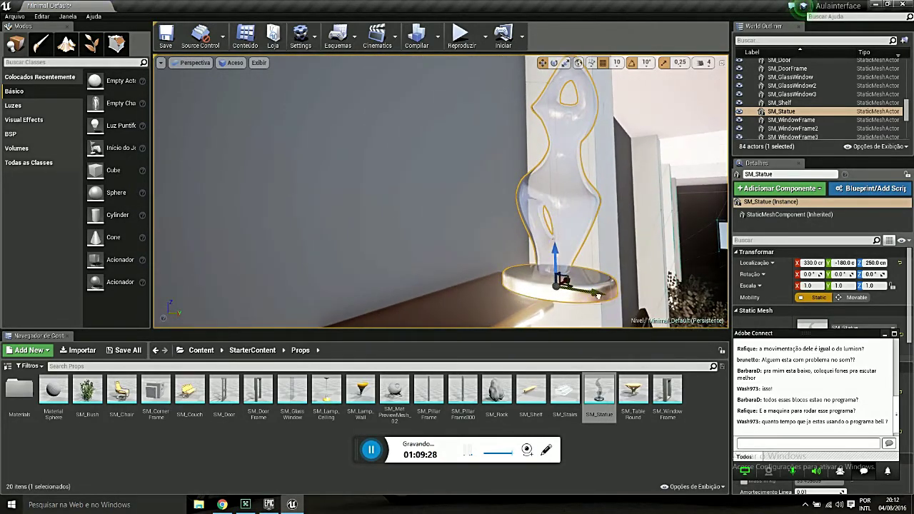
drag(598, 295, 576, 290)
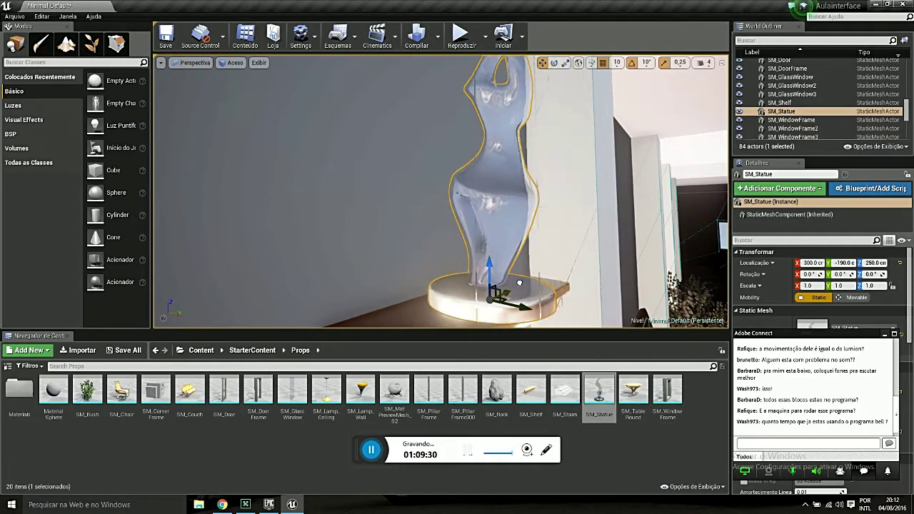
right_drag(576, 290, 563, 306)
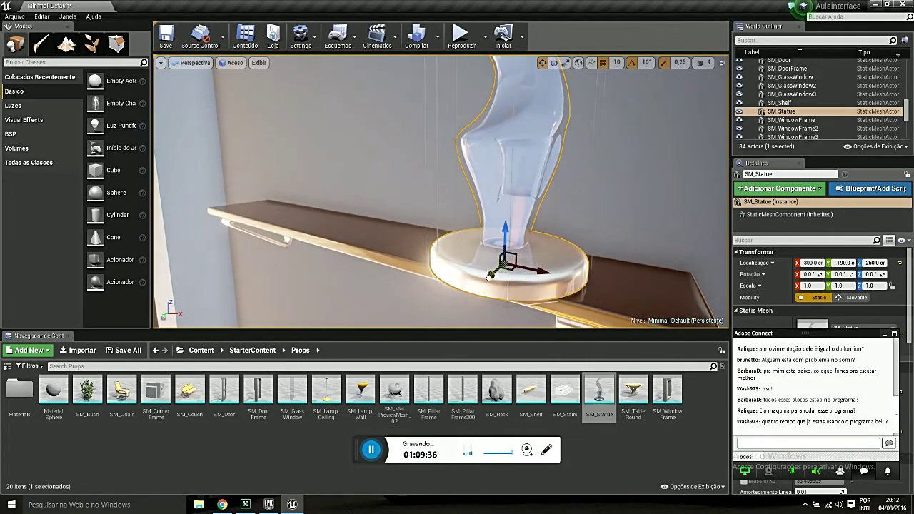
right_drag(501, 273, 501, 272)
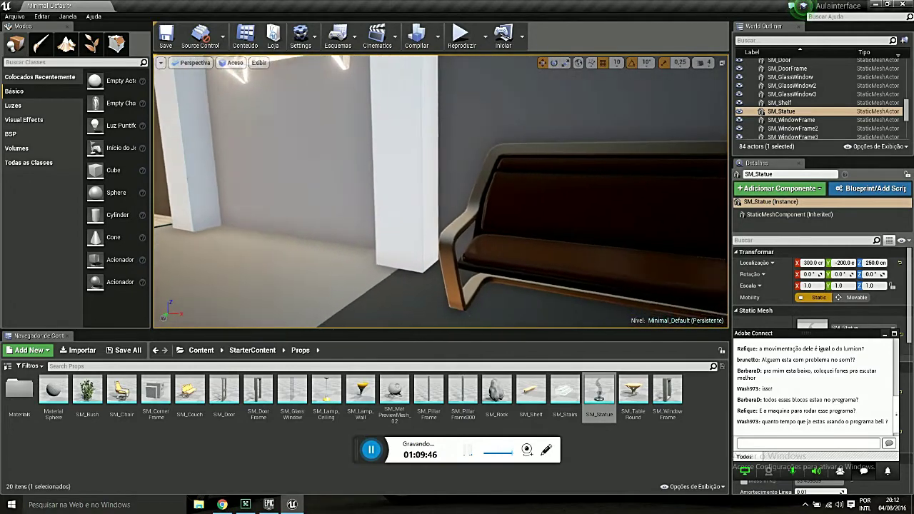
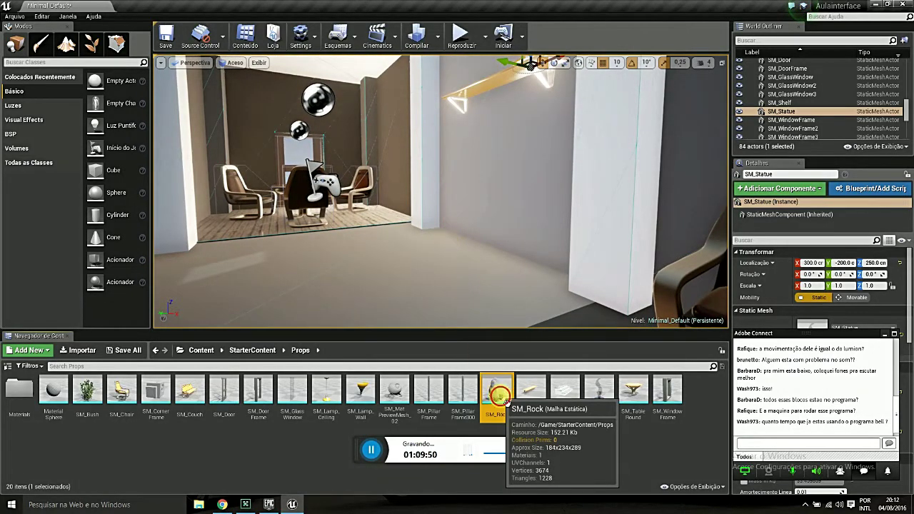
Try a rock prop in the room, reset the floor's vertical scale to 1.0, then delete the rock.
drag(500, 395, 435, 291)
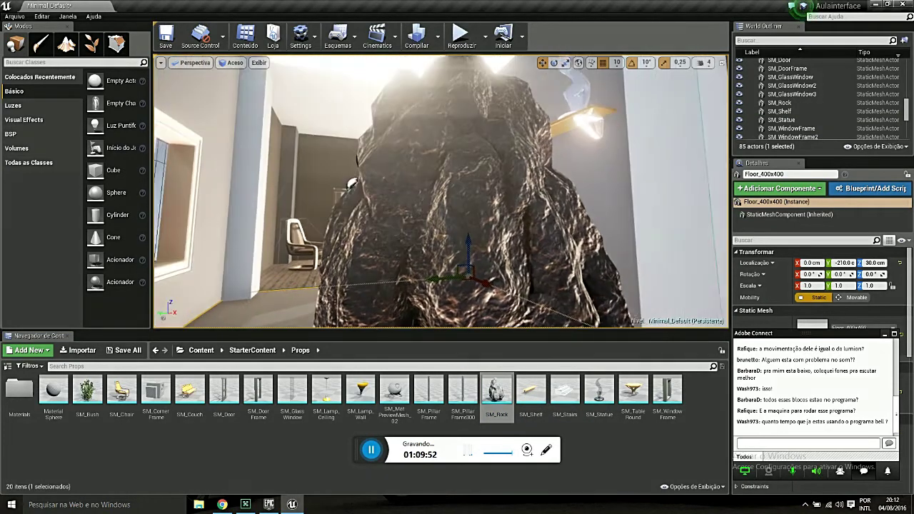
right_drag(450, 279, 451, 279)
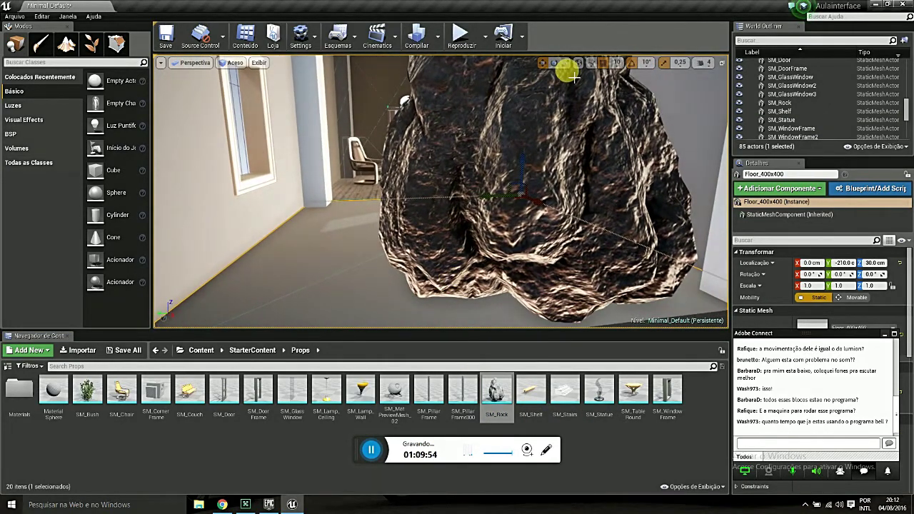
drag(872, 285, 857, 286)
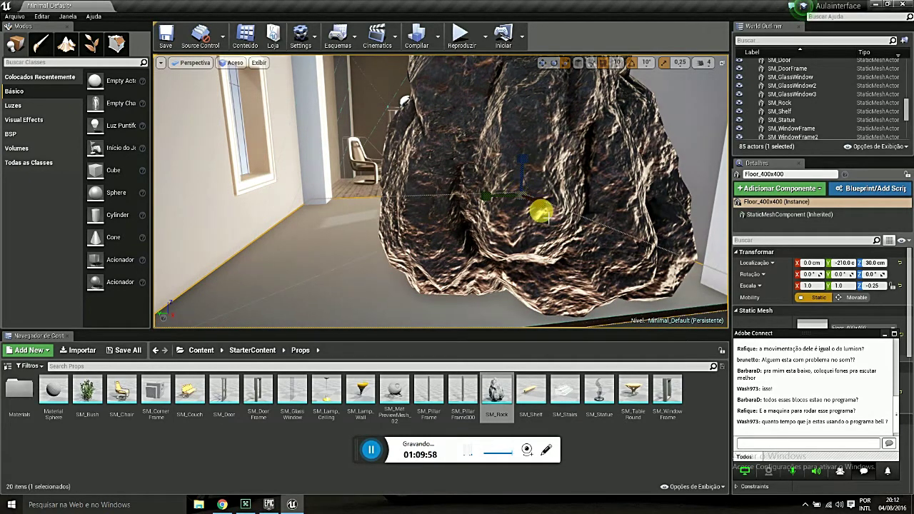
text(1)
key(Return)
click(584, 171)
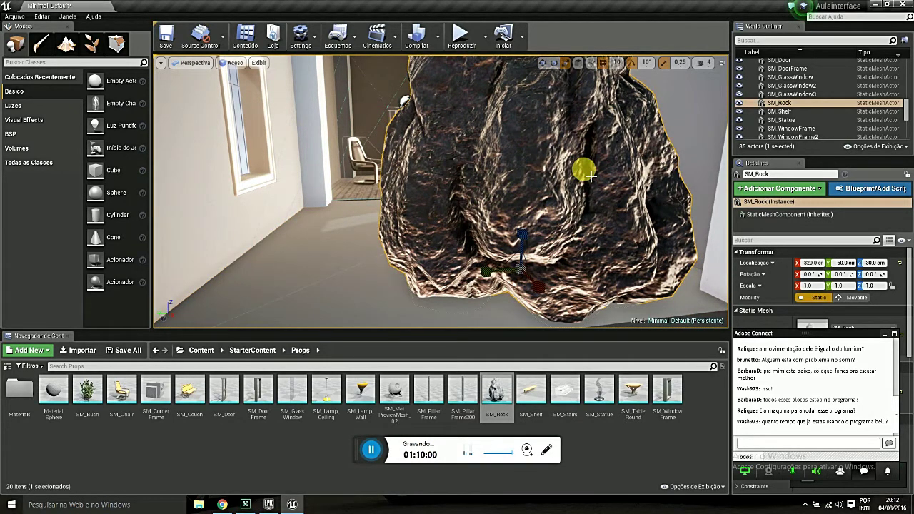
key(Delete)
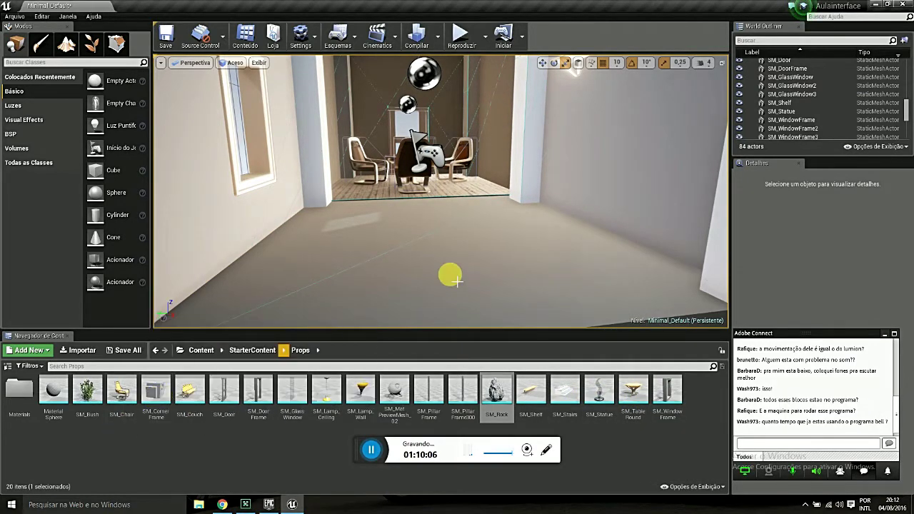
Place SM_CornerFrame on the wall shelf and nudge it along Y to -190.
mouse_move(449, 272)
mouse_down()
mouse_move(457, 257)
mouse_move(500, 253)
mouse_up()
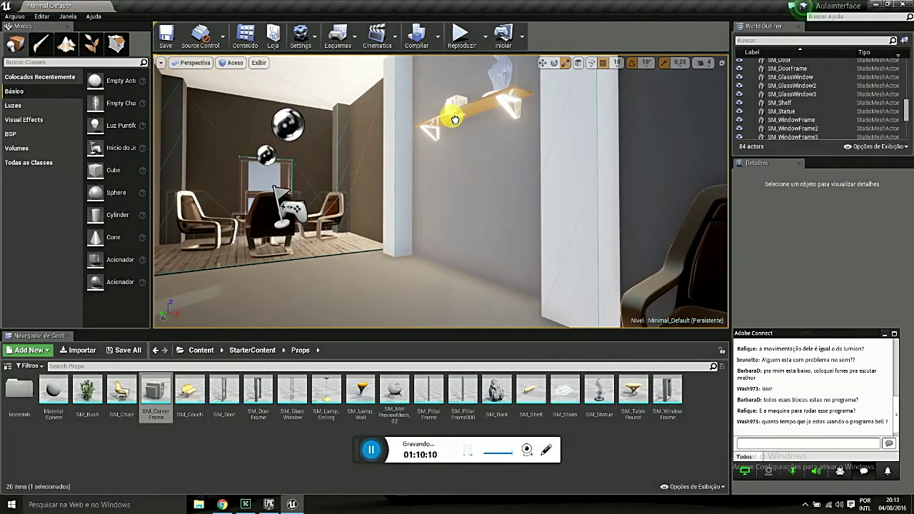
drag(448, 119, 448, 118)
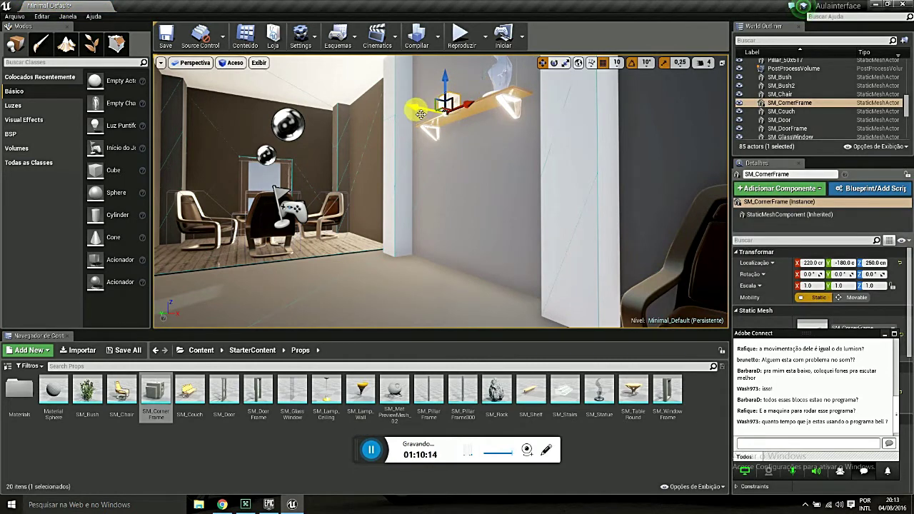
mouse_move(421, 115)
mouse_down()
mouse_move(500, 93)
mouse_move(571, 93)
mouse_up()
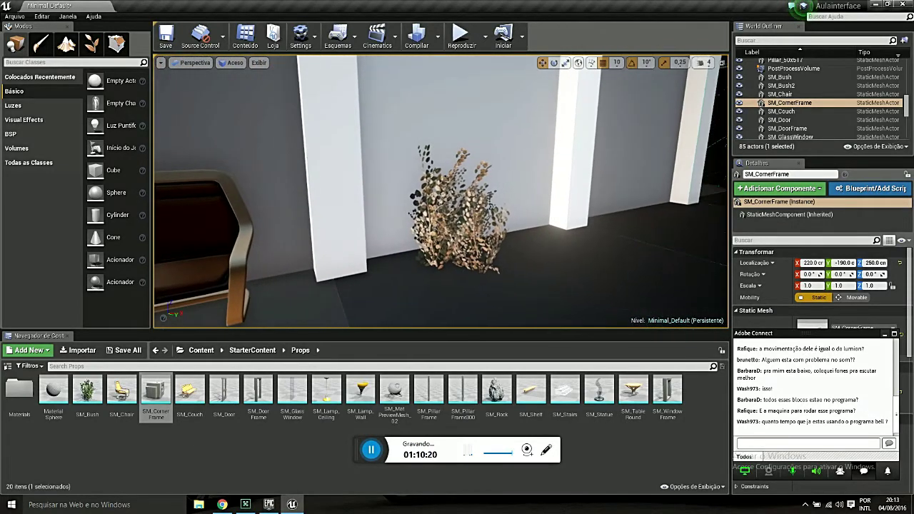
Try the material preview sphere in the corridor, then place SM_TableRound there instead.
mouse_move(403, 400)
mouse_down()
mouse_move(440, 264)
mouse_move(419, 336)
mouse_move(357, 214)
mouse_move(357, 143)
mouse_up()
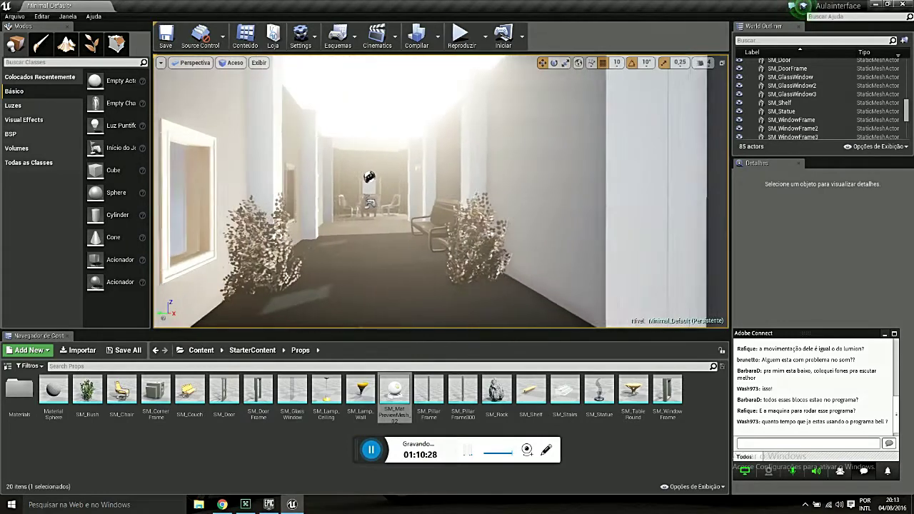
drag(429, 193, 429, 172)
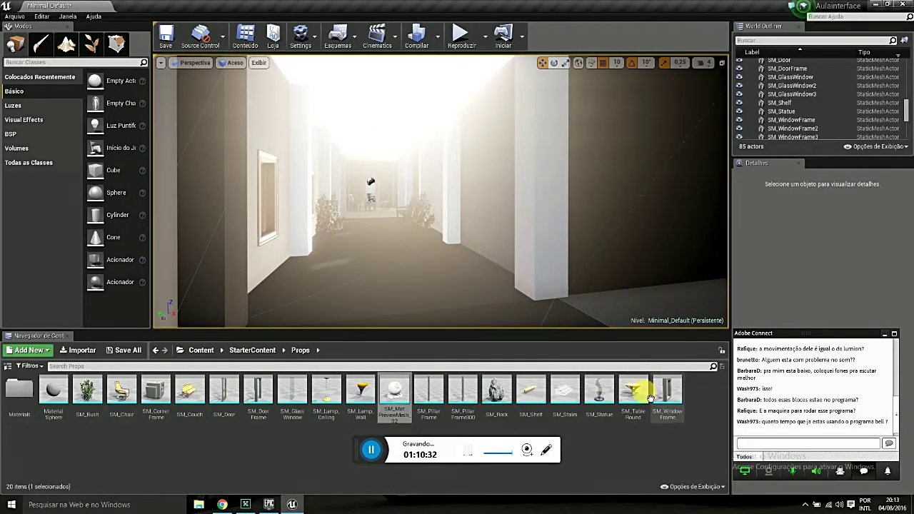
drag(635, 390, 448, 297)
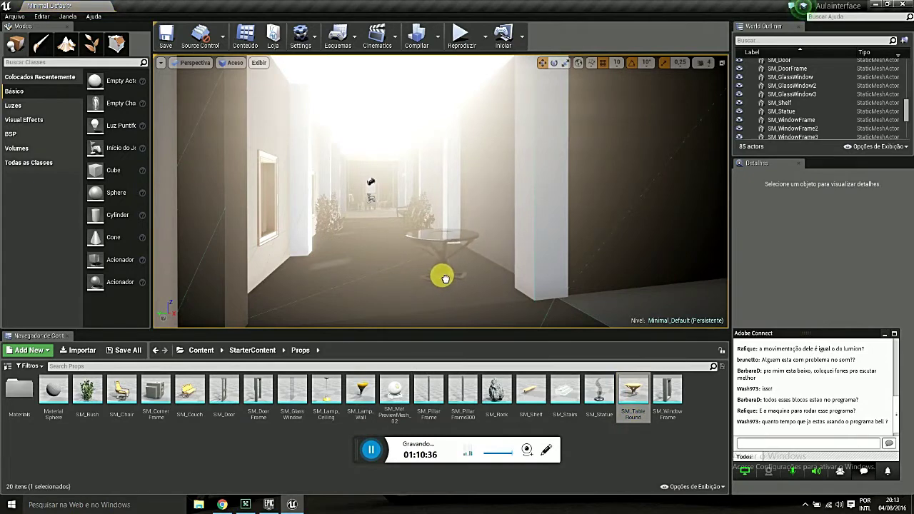
Add SM_Chair beside the round table and slide chair and table together.
drag(121, 391, 382, 302)
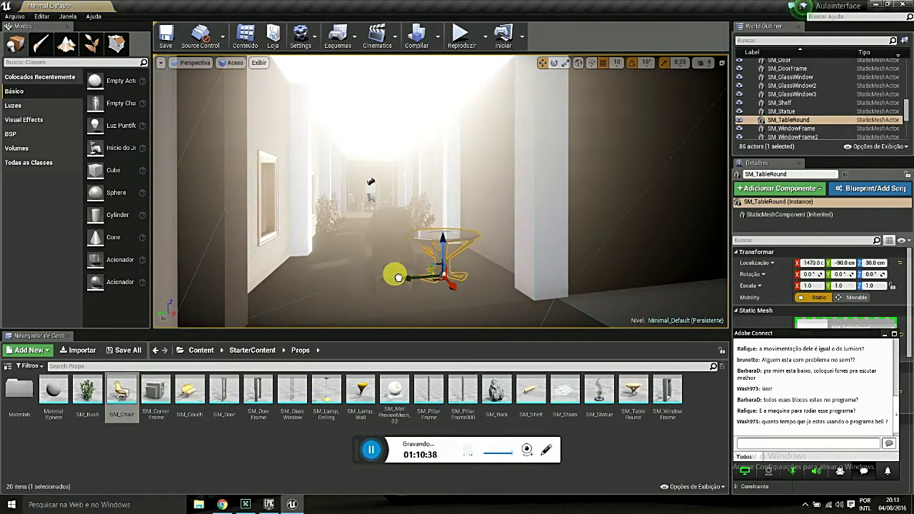
key(f)
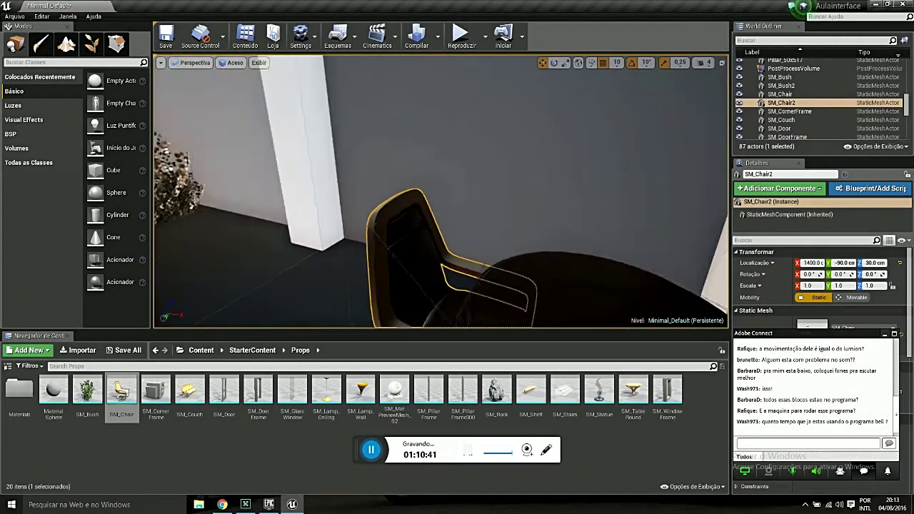
drag(441, 287, 448, 292)
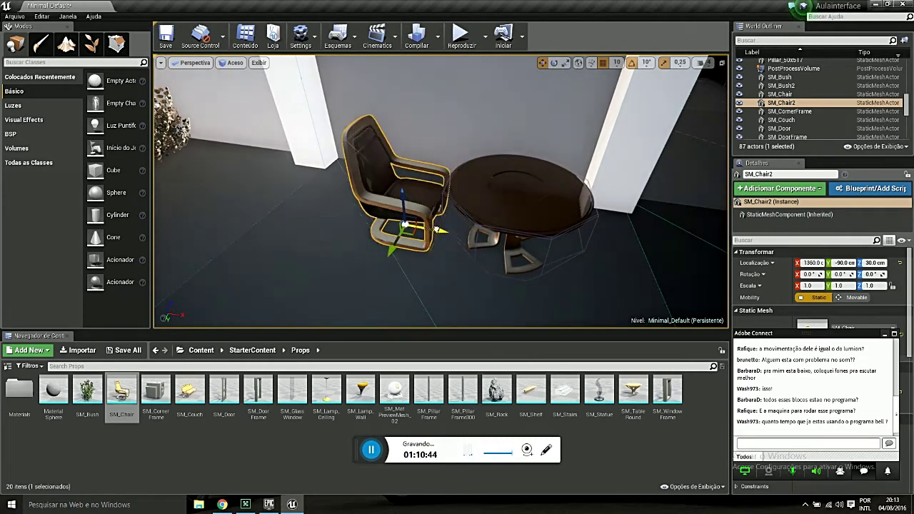
drag(469, 238, 427, 247)
click(511, 239)
drag(555, 261, 514, 247)
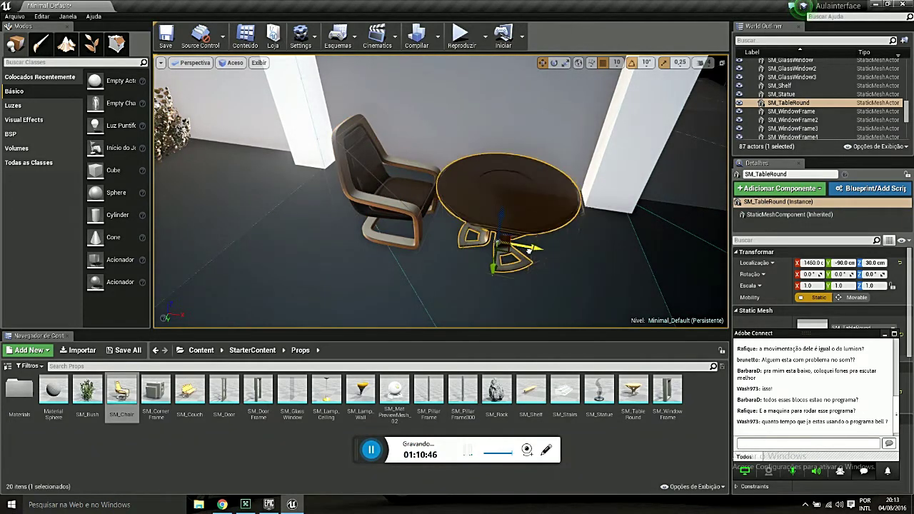
Duplicate the chair to the table's far side and rotate the copy about 180° to face it.
click(410, 216)
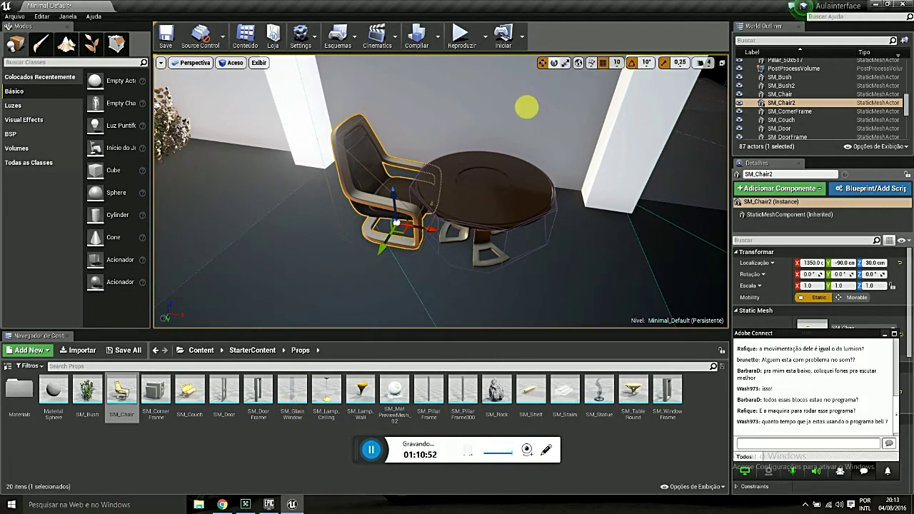
alt+drag(431, 232, 618, 280)
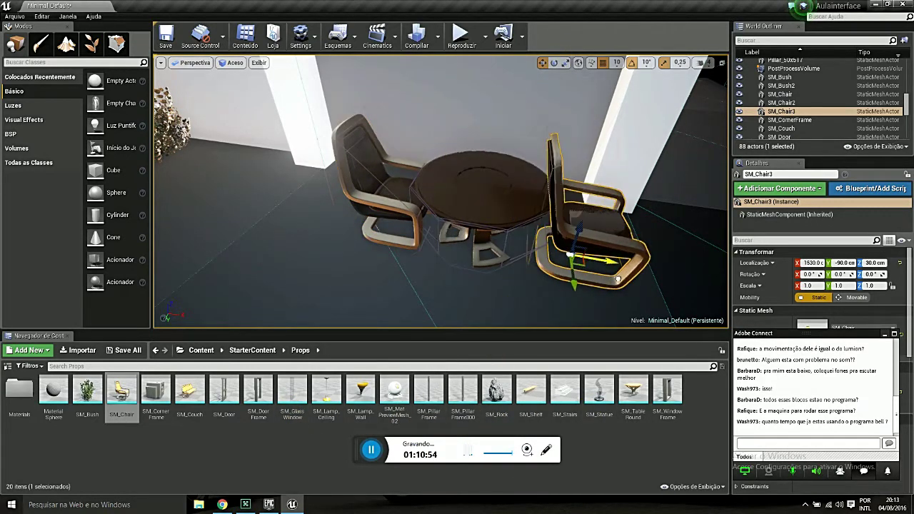
click(553, 63)
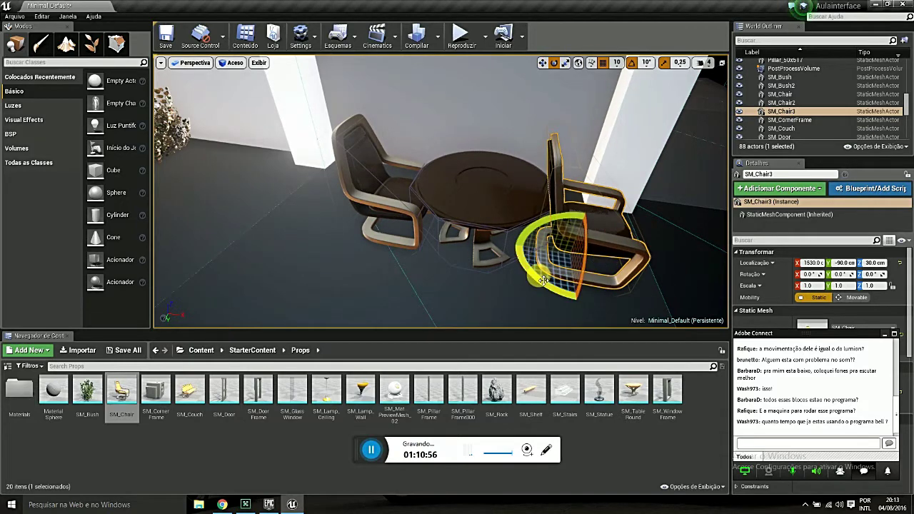
mouse_move(544, 280)
mouse_down()
mouse_move(626, 263)
mouse_move(513, 259)
mouse_move(512, 245)
mouse_up()
mouse_move(664, 273)
right_down()
mouse_move(707, 257)
mouse_move(686, 264)
mouse_move(622, 250)
mouse_move(528, 258)
right_up()
key(f)
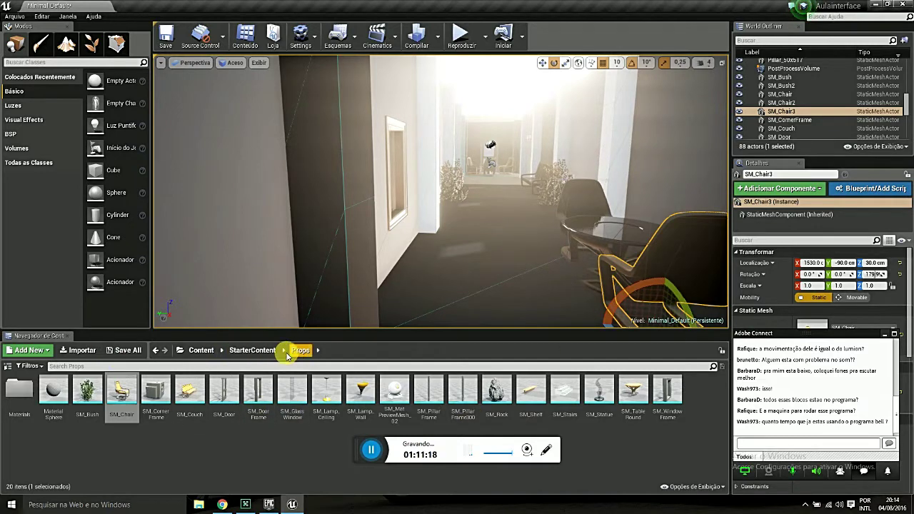
Look through the Shapes, Props, Materials and HDRI folders, then open StarterContent/Blueprints.
click(250, 351)
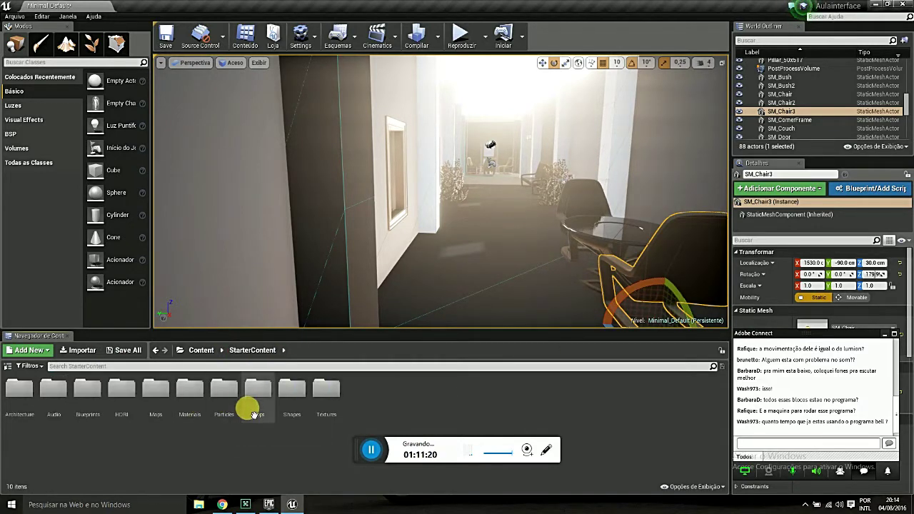
double_click(293, 399)
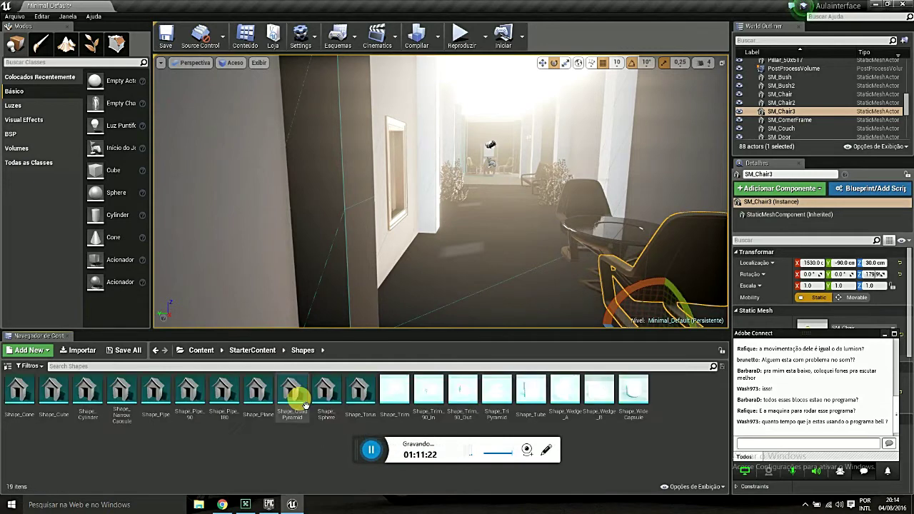
click(251, 351)
double_click(271, 388)
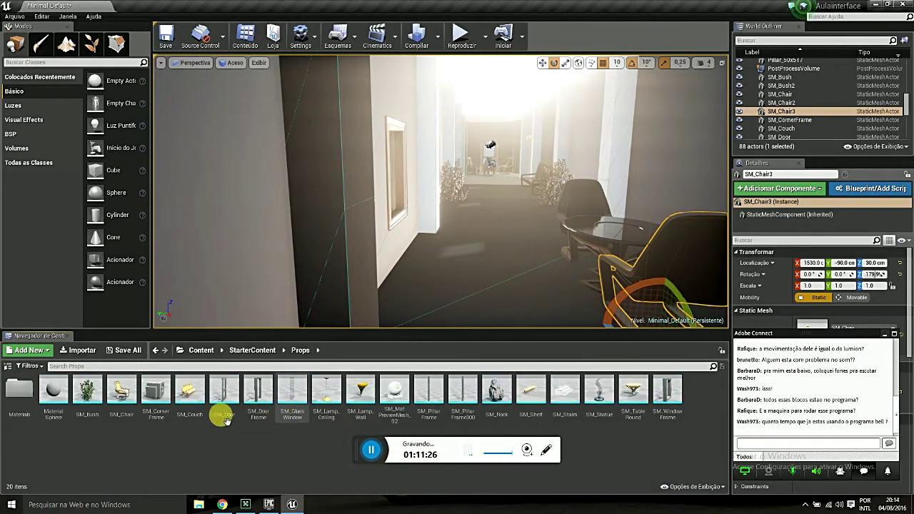
click(240, 350)
double_click(190, 389)
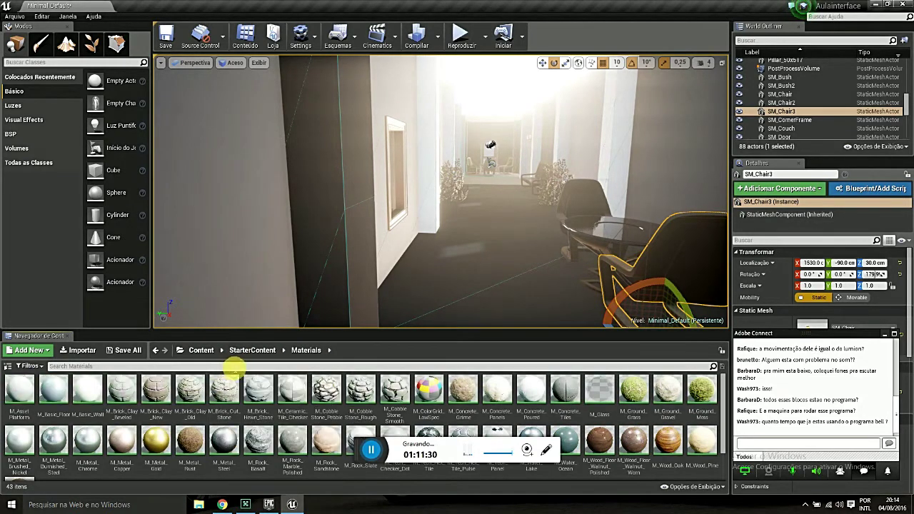
click(250, 351)
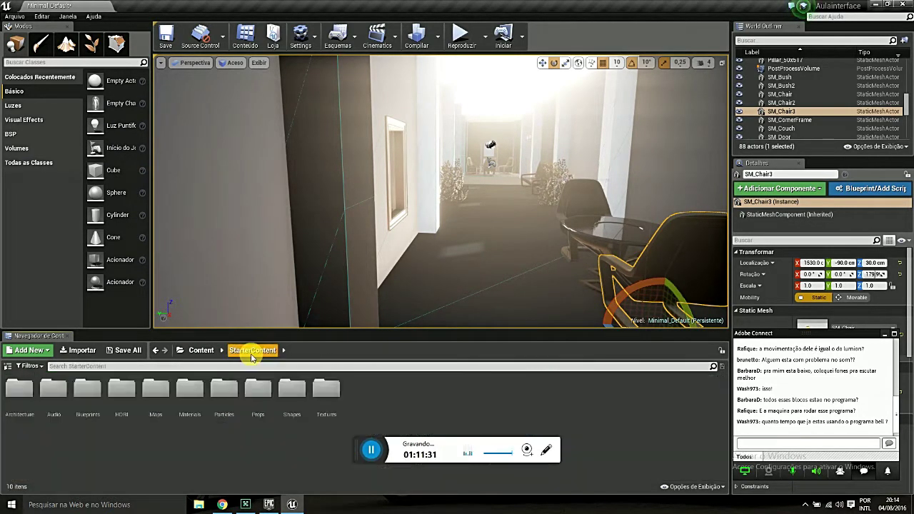
click(123, 396)
double_click(124, 398)
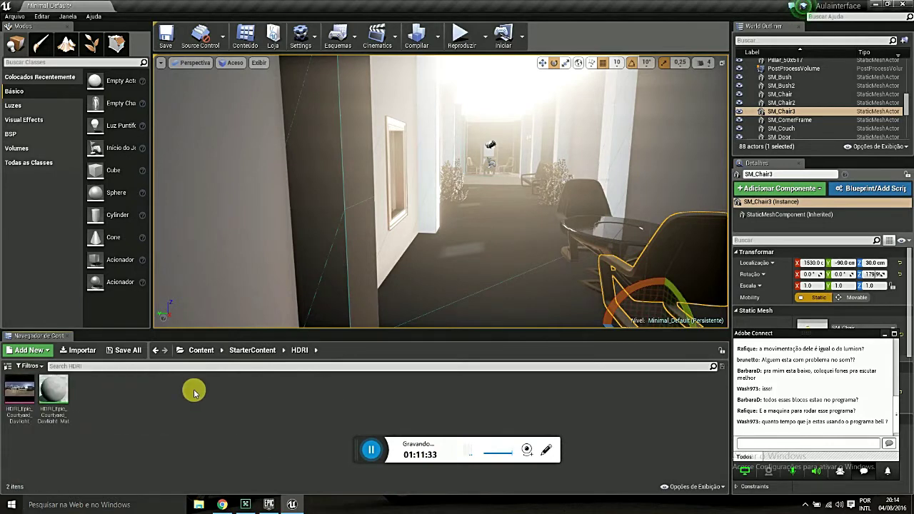
click(261, 352)
double_click(92, 399)
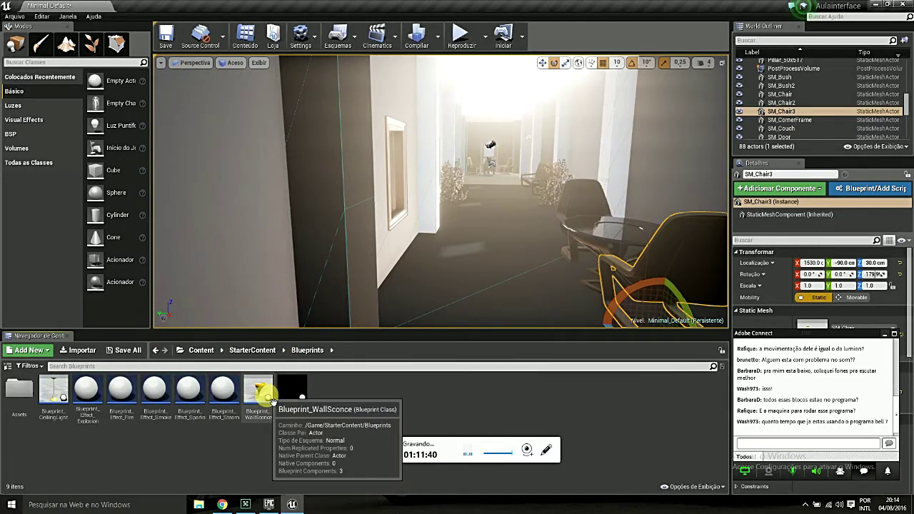
Place Blueprint_WallSconce on the dark room's wall and frame it in the view.
drag(458, 292, 458, 292)
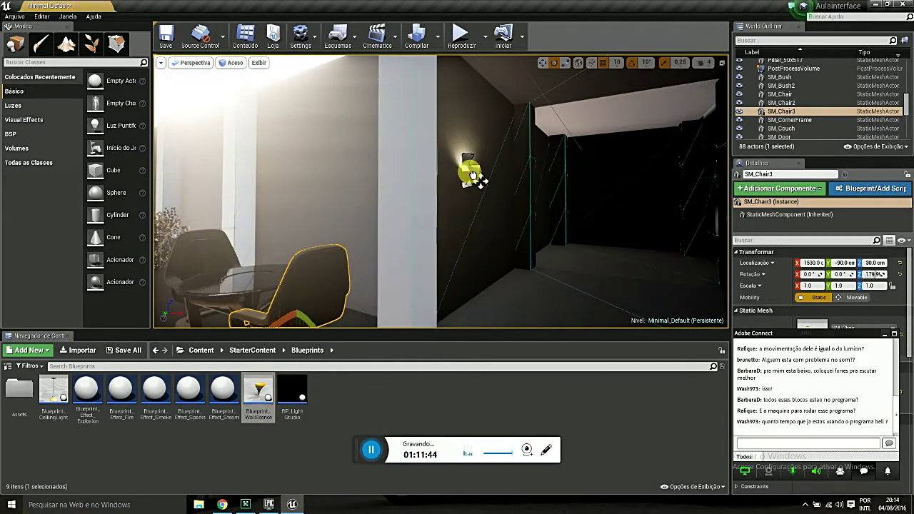
drag(263, 394, 490, 190)
key(f)
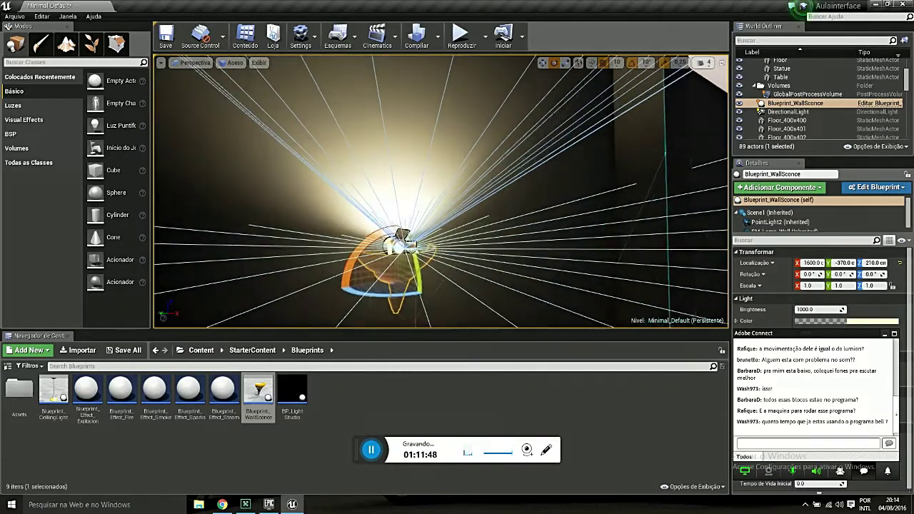
mouse_move(431, 233)
mouse_down()
mouse_move(344, 238)
mouse_move(270, 214)
mouse_move(274, 183)
mouse_up()
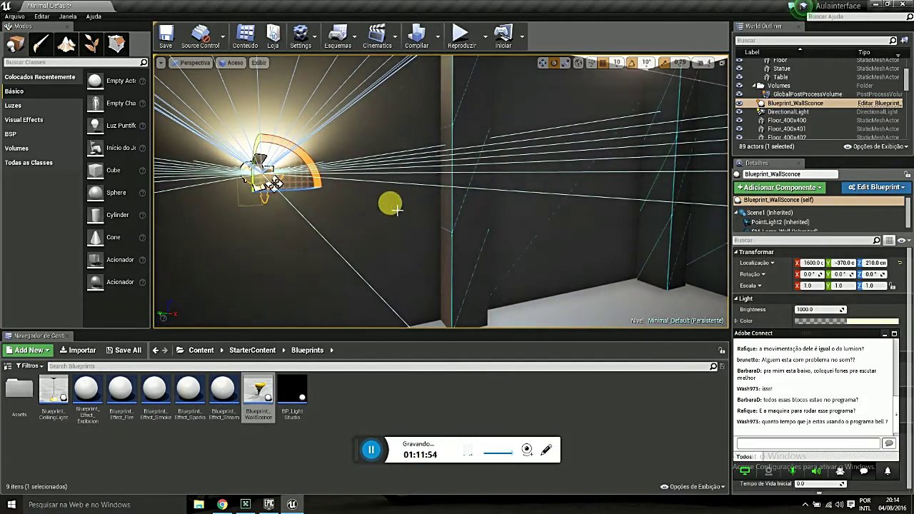
Return to the sconce and Alt-drag along Y to place a copy further along the wall.
drag(273, 184, 273, 214)
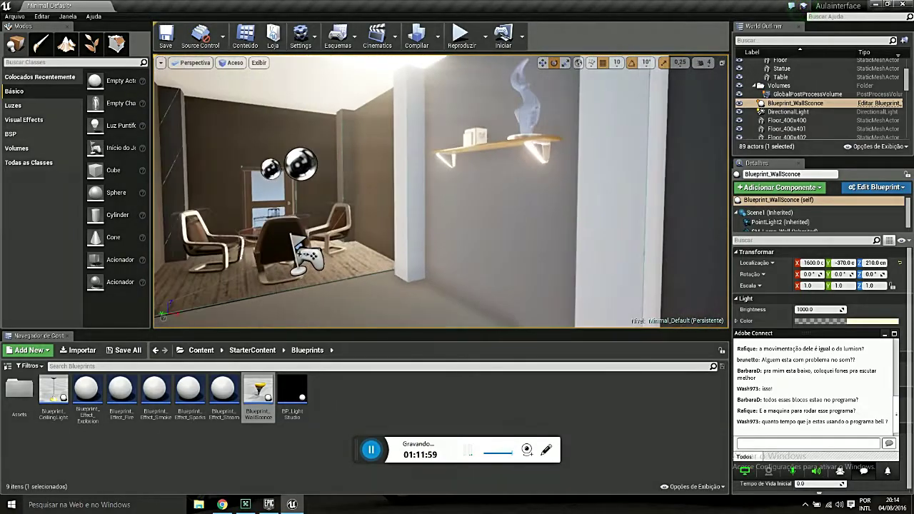
drag(274, 215, 274, 214)
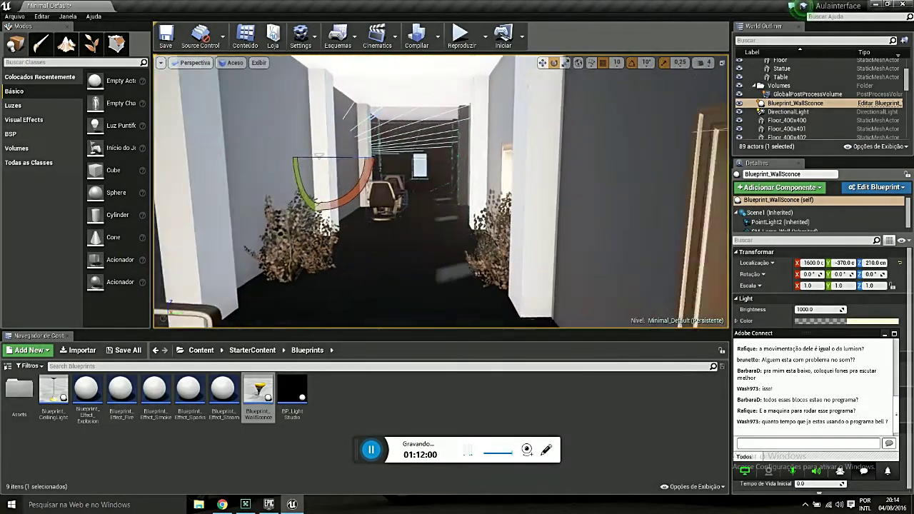
drag(354, 223, 354, 224)
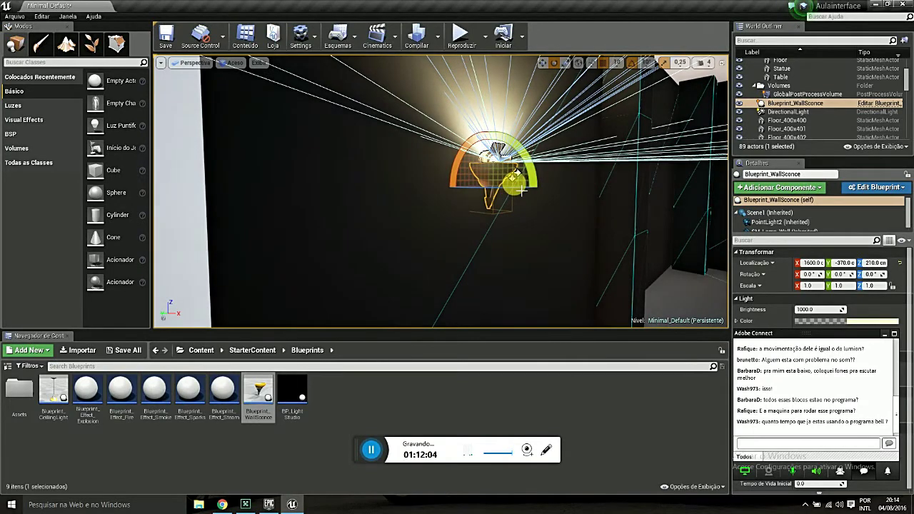
right_drag(516, 173, 516, 173)
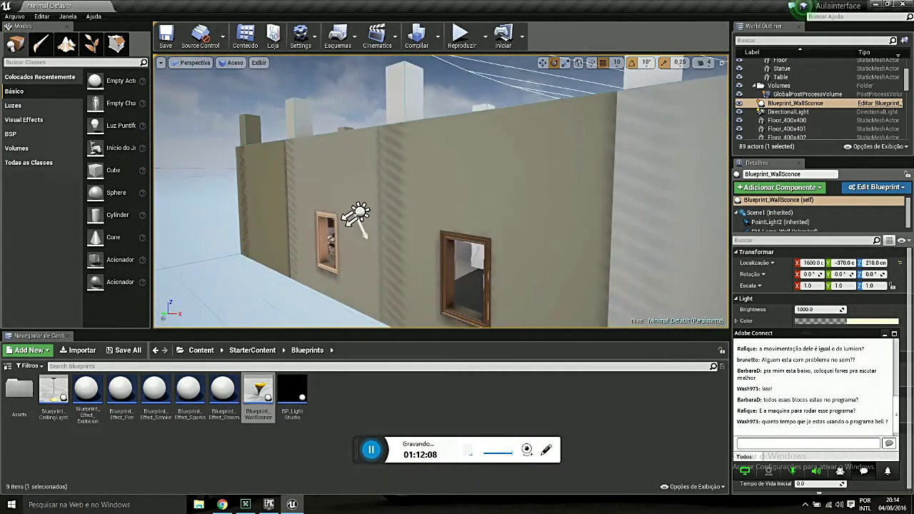
scroll(499, 207, up, 3)
scroll(501, 211, up, 3)
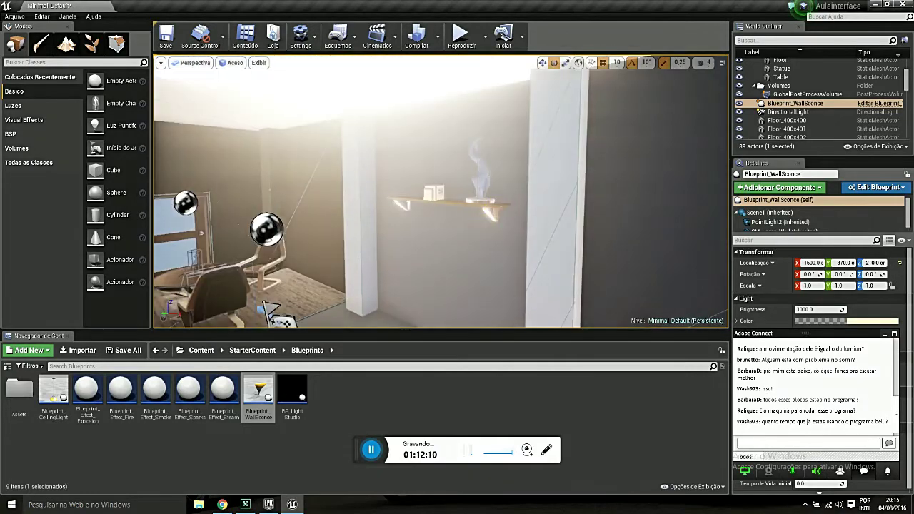
right_drag(516, 174, 516, 174)
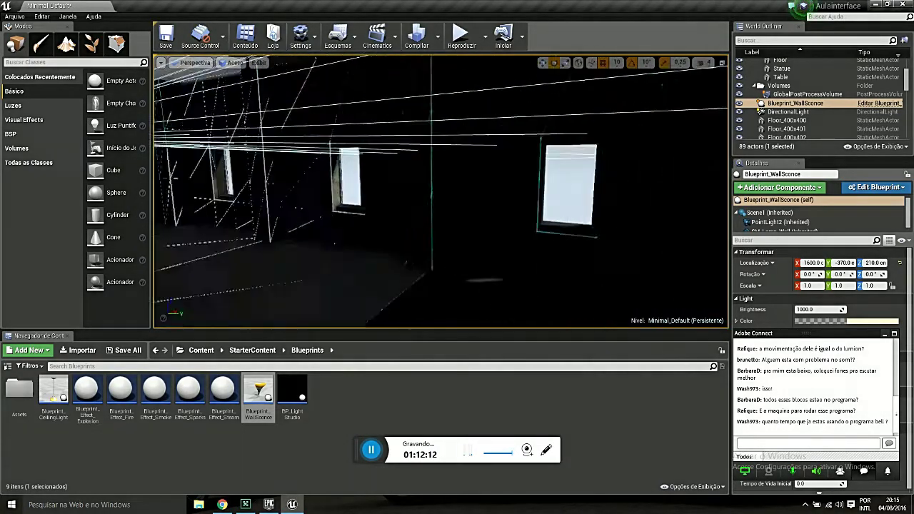
right_drag(420, 189, 420, 190)
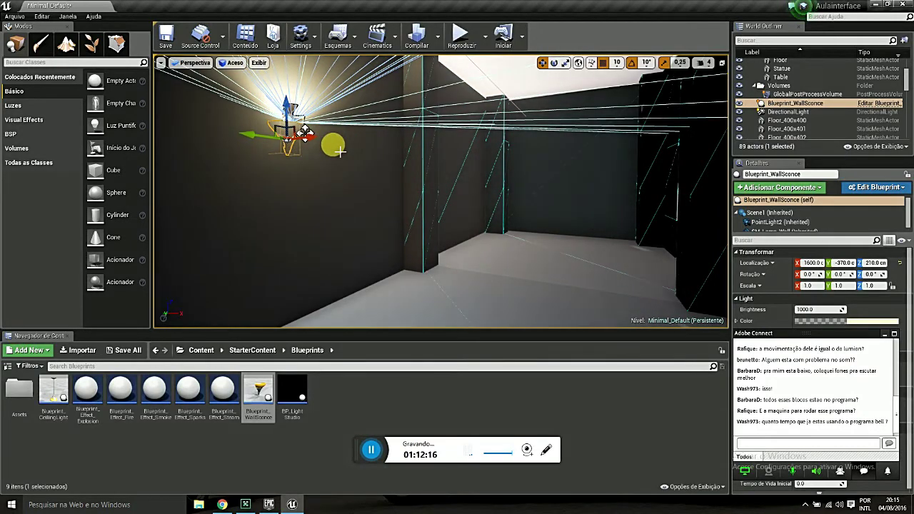
alt+drag(255, 142, 336, 145)
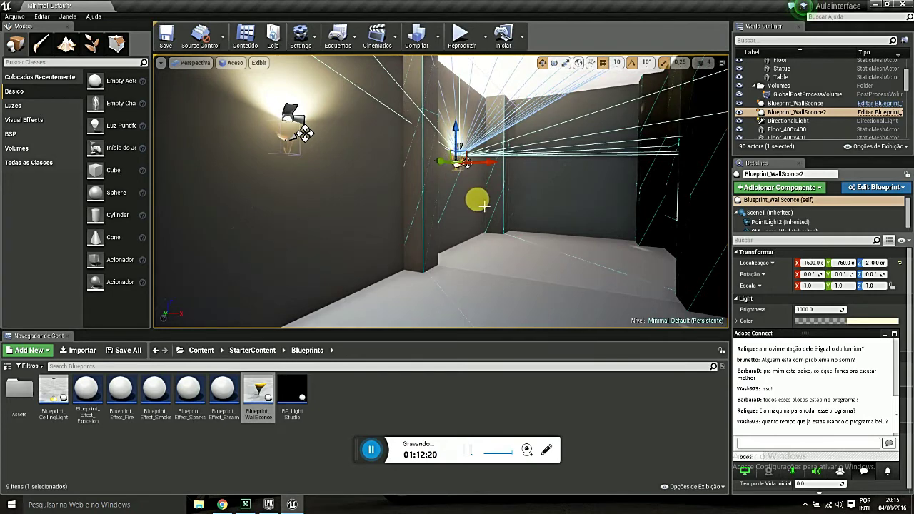
Select the original sconce and Alt-drag out Blueprint_WallSconce3 at X 1750, Y -760.
right_drag(485, 206, 485, 207)
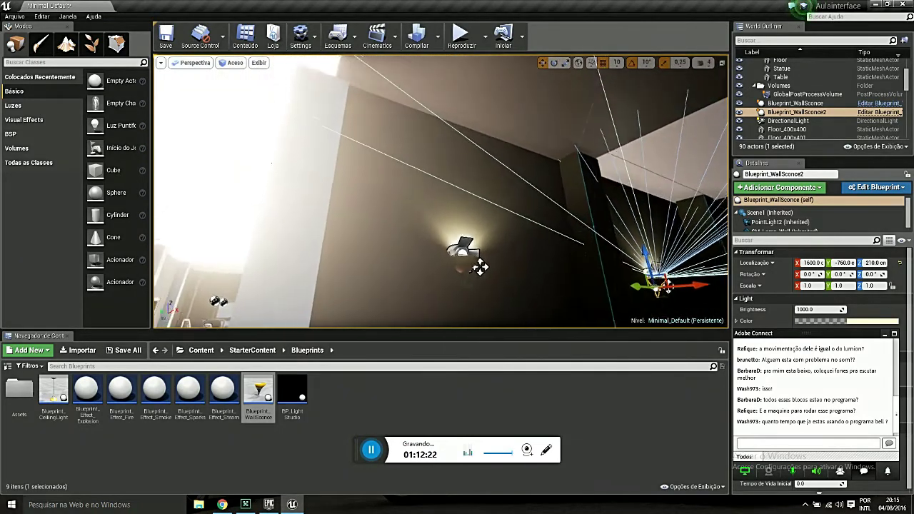
right_drag(480, 268, 476, 236)
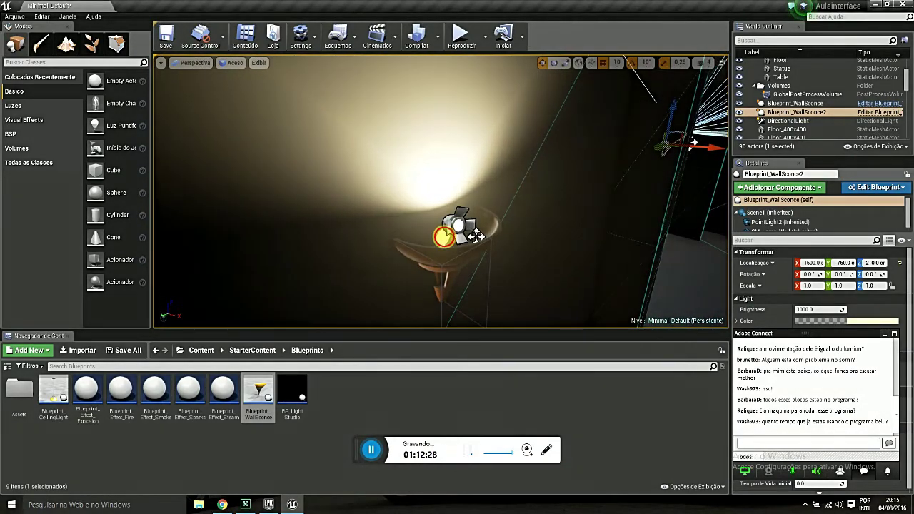
click(476, 236)
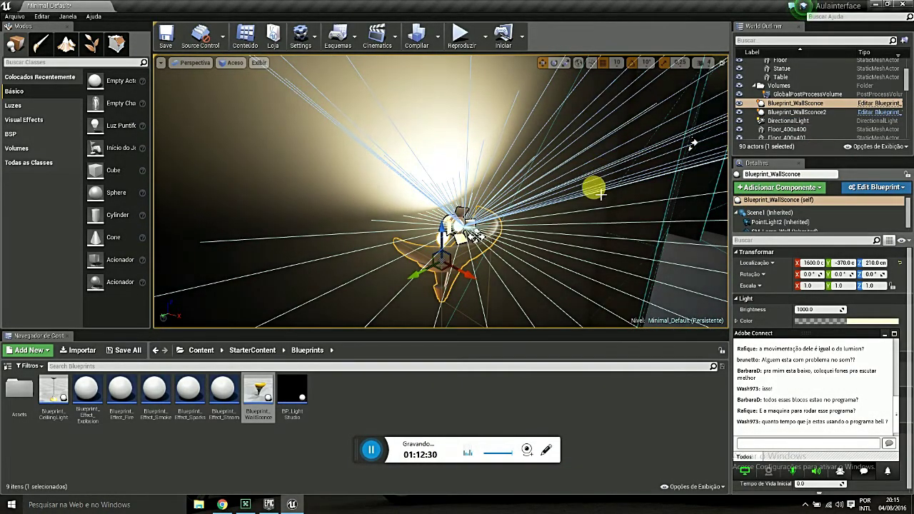
mouse_move(600, 193)
mouse_down()
mouse_move(275, 298)
mouse_move(382, 263)
mouse_move(630, 118)
mouse_up()
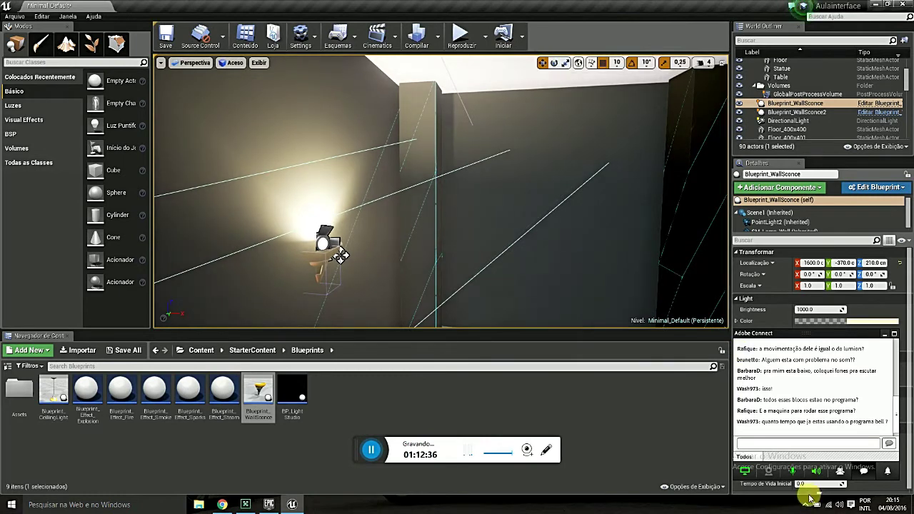
click(862, 472)
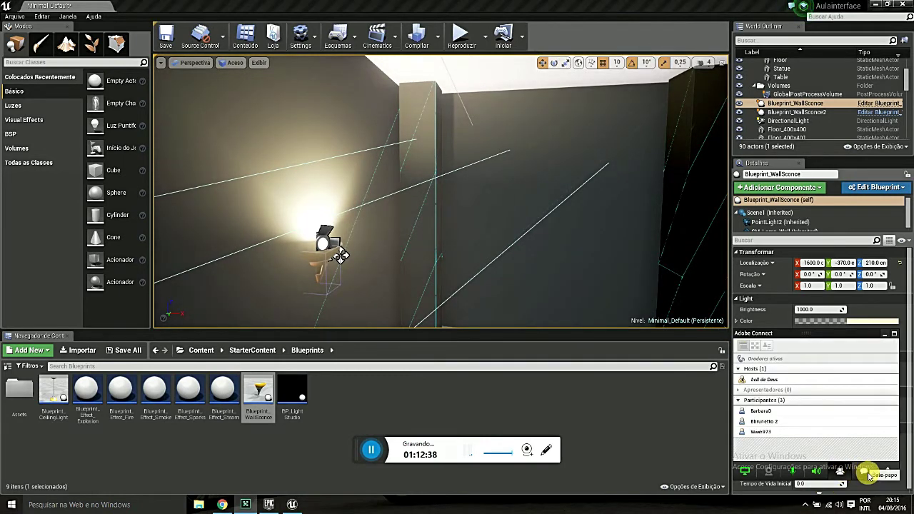
click(864, 473)
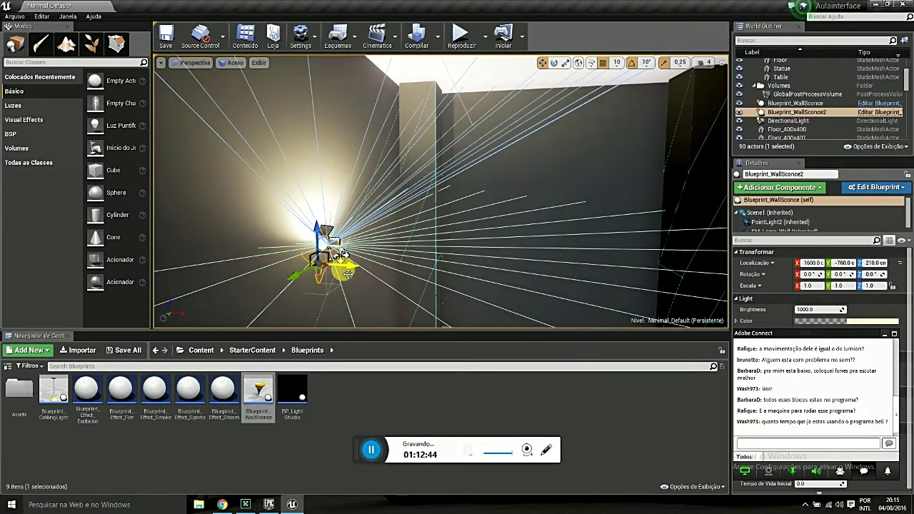
alt+drag(340, 256, 528, 257)
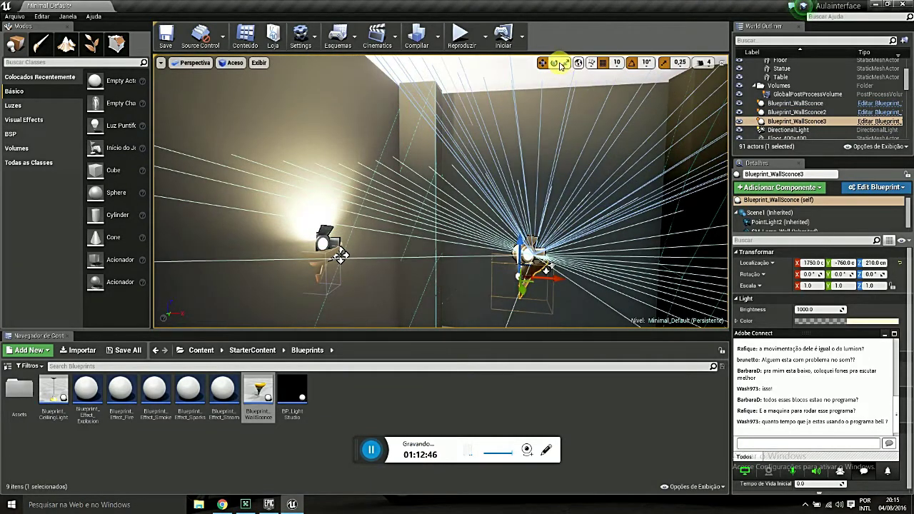
Rotate the third sconce 80° and move it onto the side wall at X 1810, Y -990.
click(555, 63)
drag(521, 301, 572, 307)
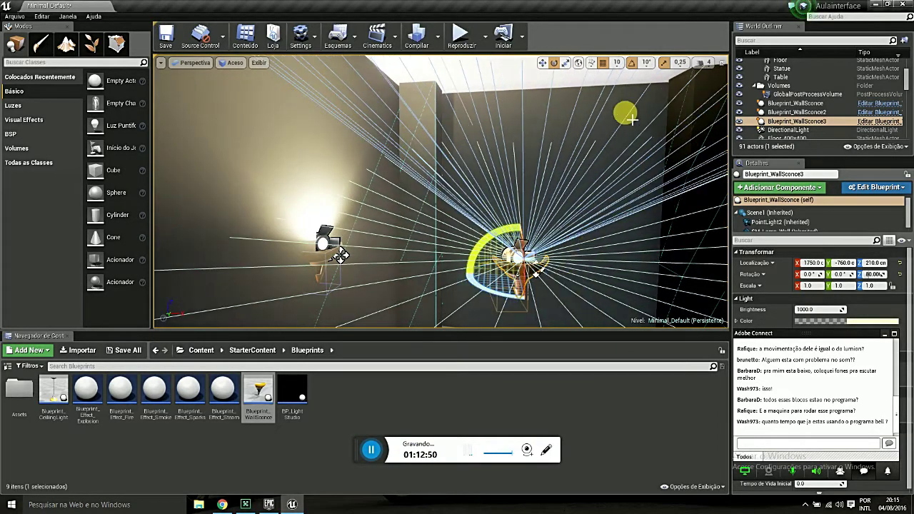
click(543, 64)
drag(522, 292, 506, 252)
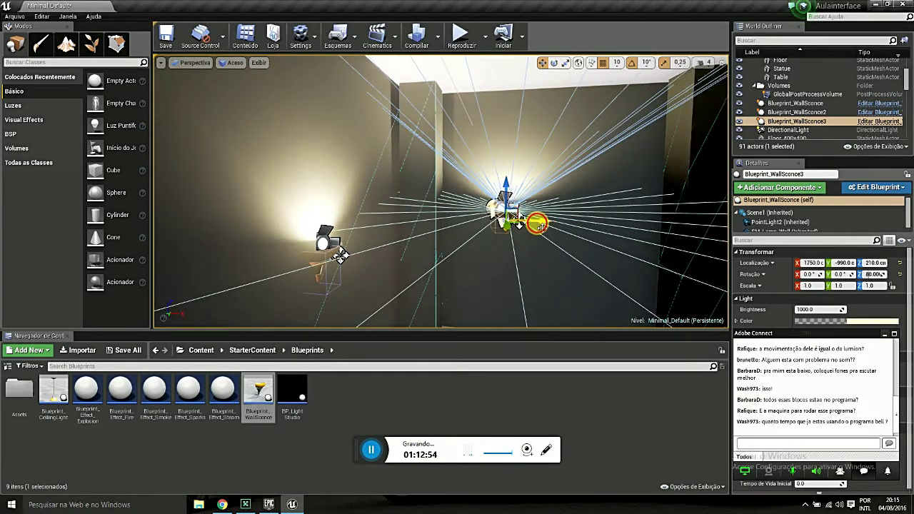
drag(540, 226, 583, 224)
drag(555, 191, 553, 194)
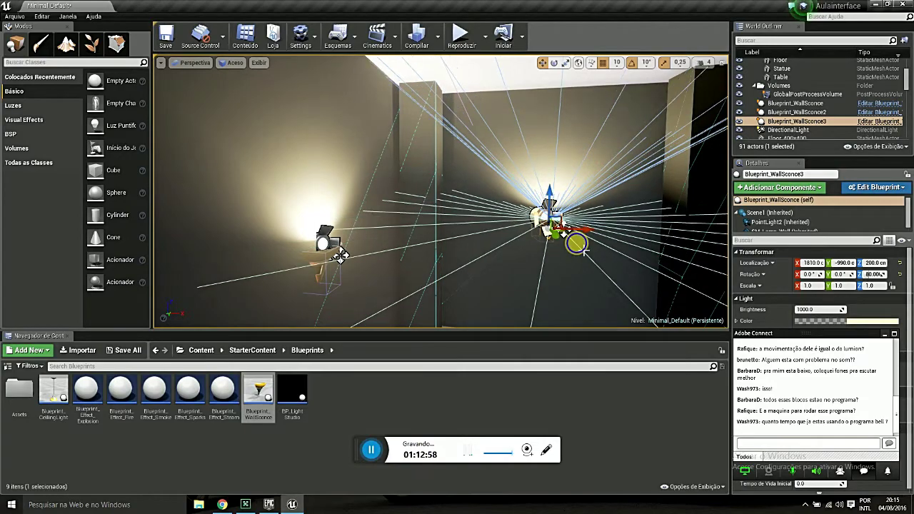
Raise the sconce back to Z 210 and increase its light brightness to about 1503.
right_drag(577, 243, 332, 235)
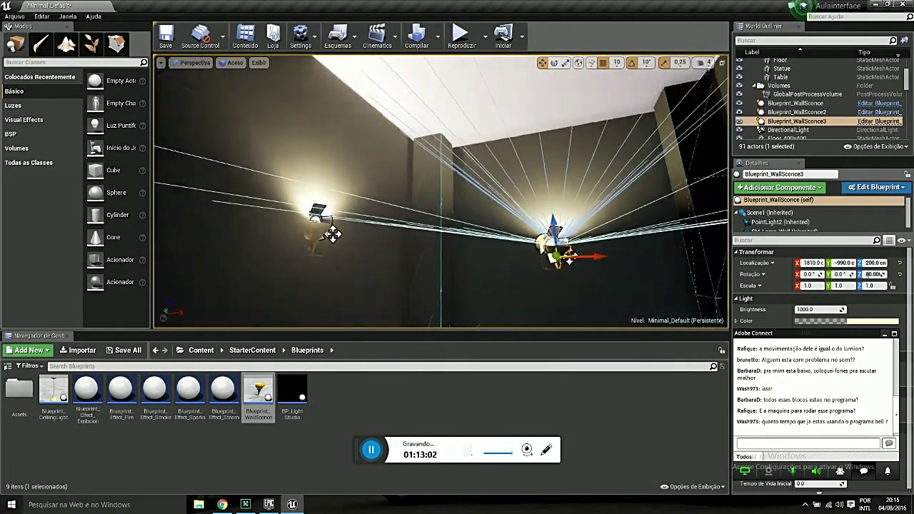
key(f)
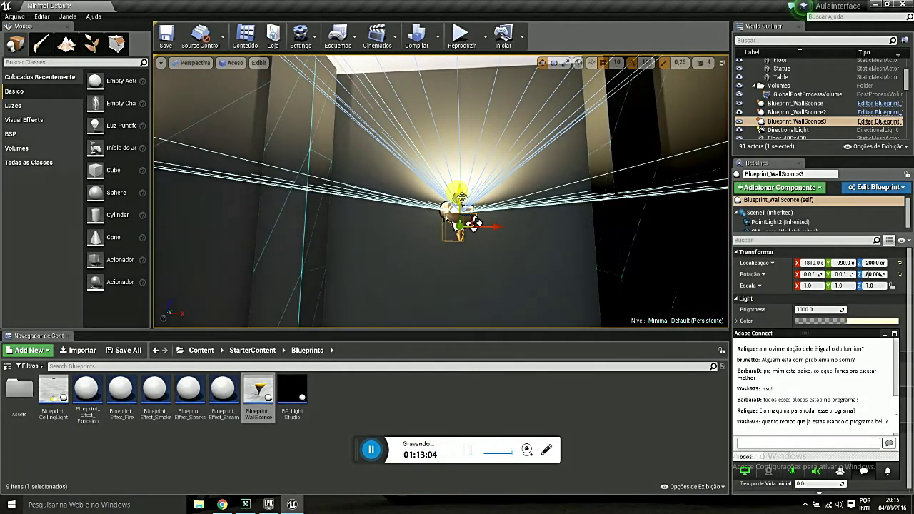
drag(474, 226, 475, 214)
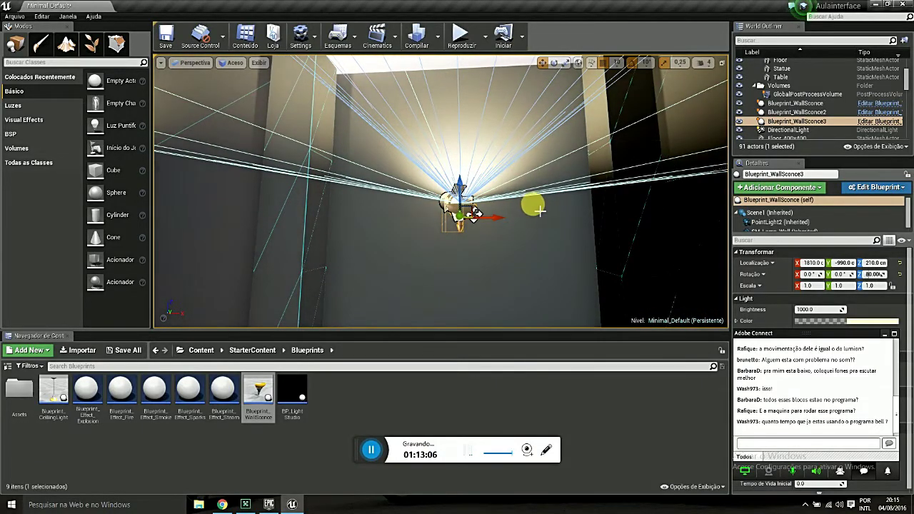
right_drag(541, 211, 305, 159)
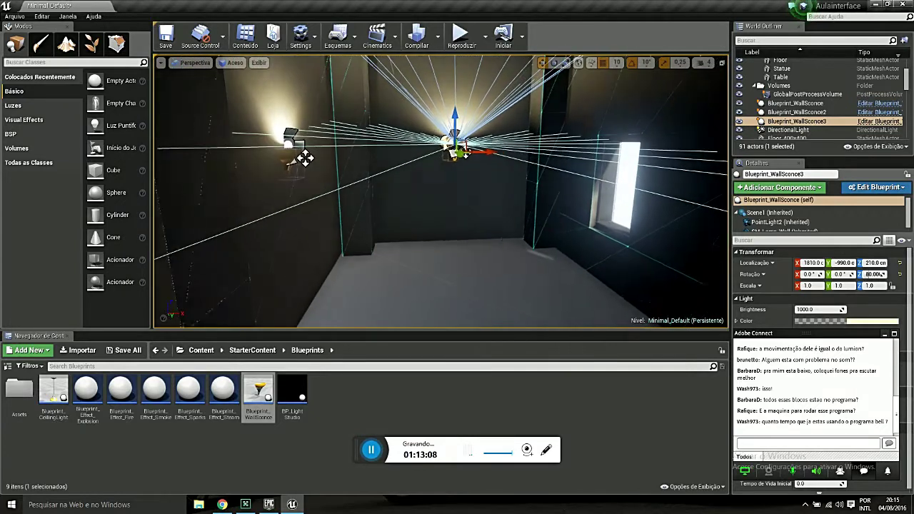
mouse_move(819, 309)
mouse_down()
mouse_move(858, 310)
mouse_move(822, 310)
mouse_up()
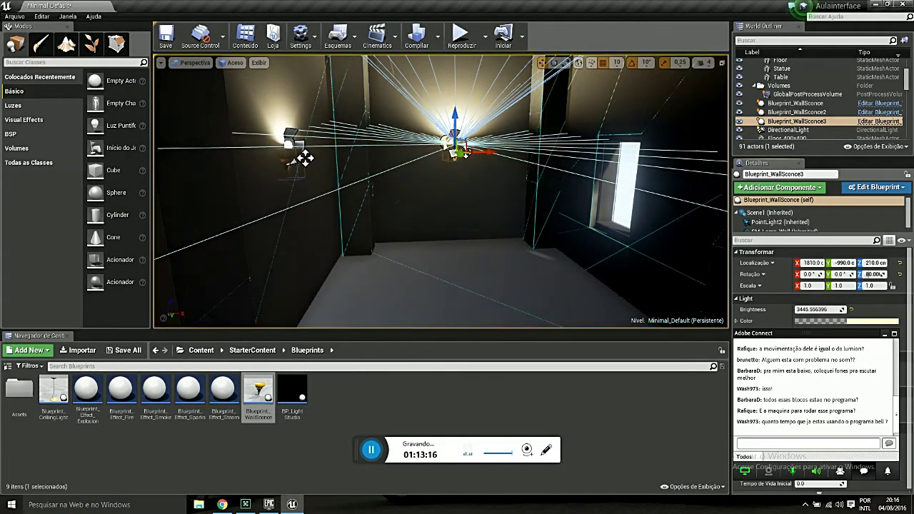
Set Blueprint_WallSconce3's light colour to warm orange: hue 34, saturation 0.655.
click(862, 321)
click(801, 324)
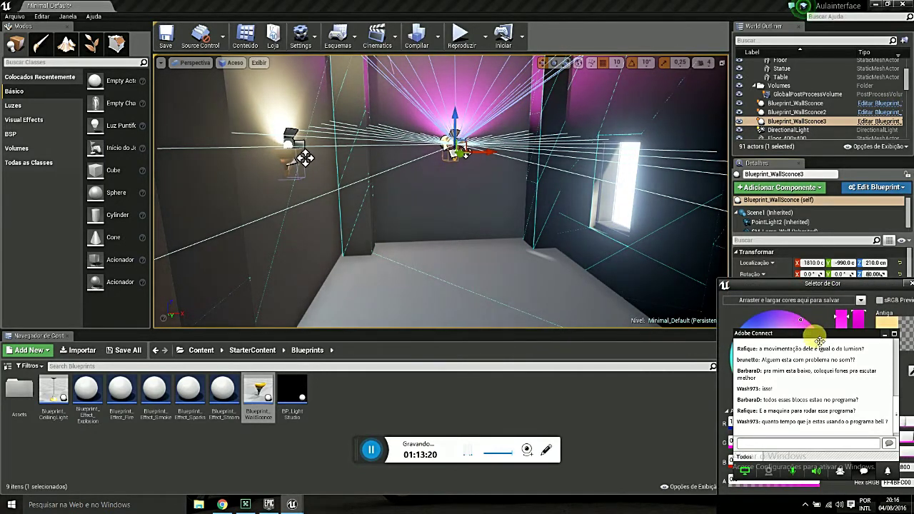
drag(820, 341, 632, 358)
mouse_move(796, 374)
mouse_down()
mouse_move(760, 375)
mouse_move(779, 346)
mouse_up()
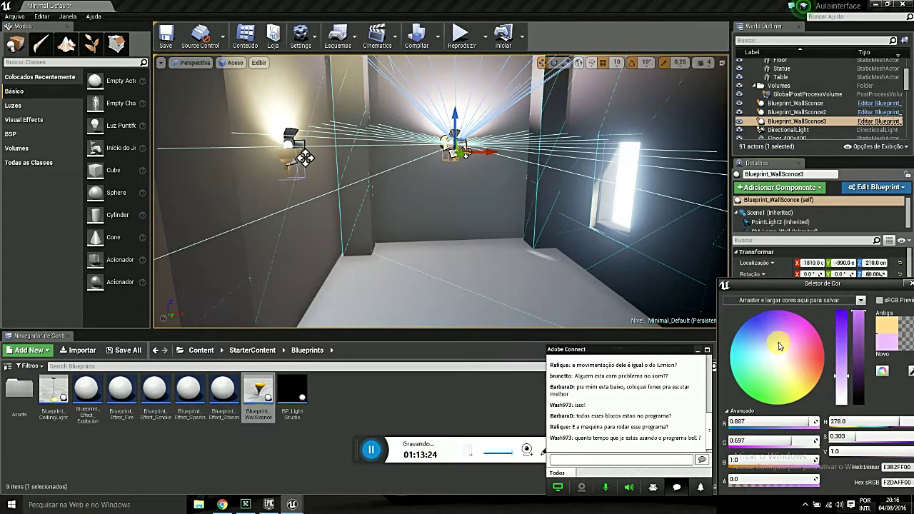
click(908, 284)
click(873, 321)
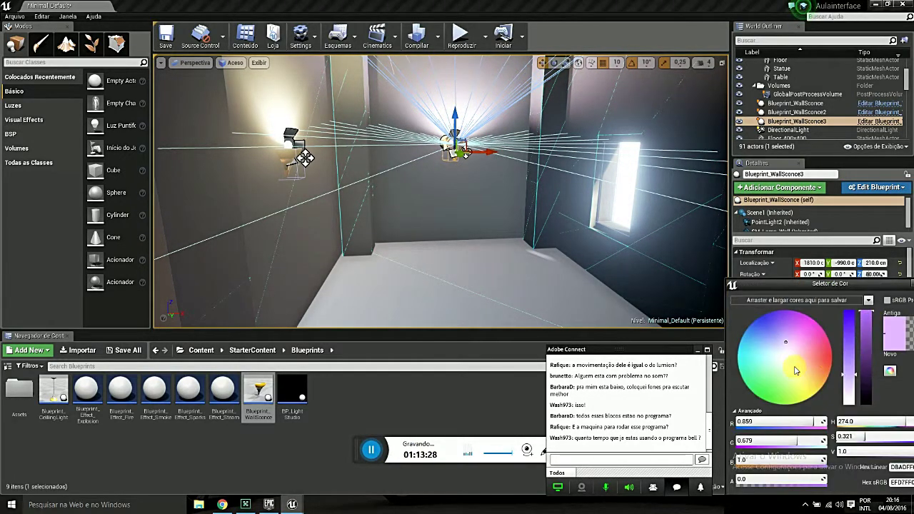
drag(791, 349, 813, 392)
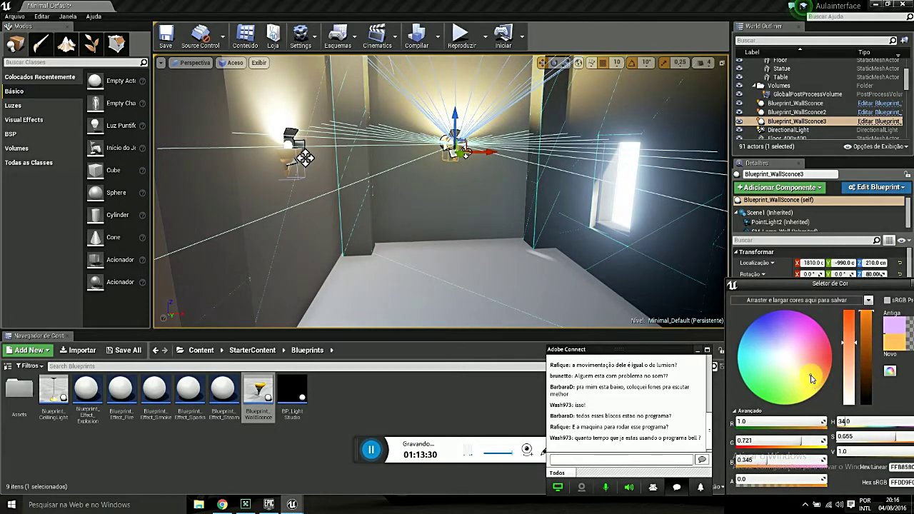
mouse_move(600, 289)
mouse_down()
mouse_move(601, 264)
mouse_move(600, 315)
mouse_move(601, 285)
mouse_up()
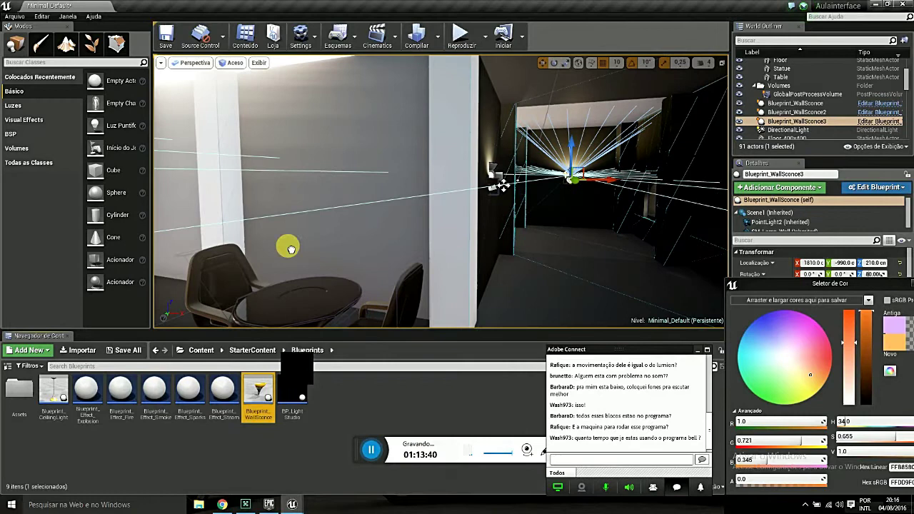
Add another copy of the warm wall sconce to the level.
drag(291, 250, 334, 187)
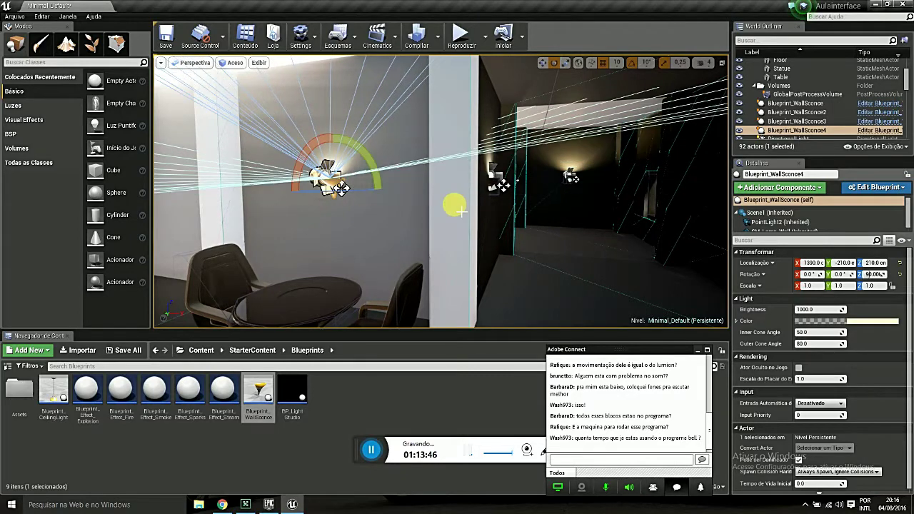
key(f)
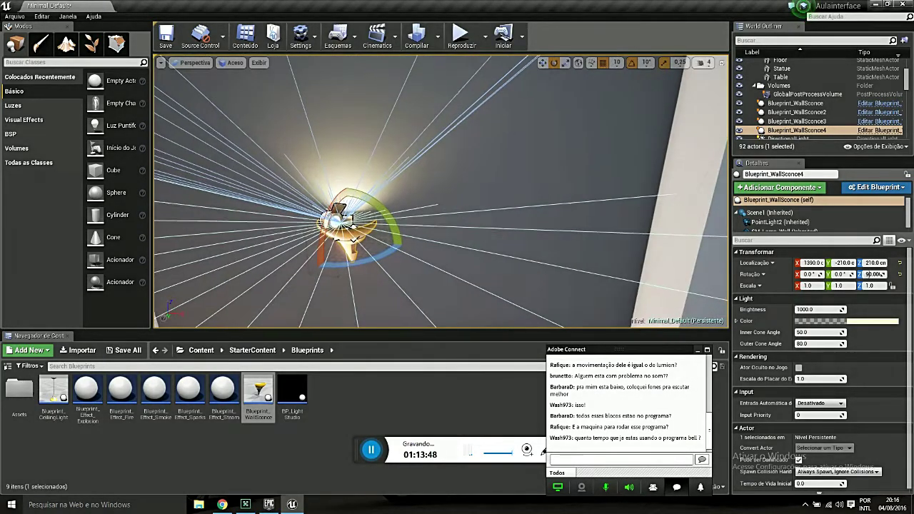
drag(468, 174, 468, 173)
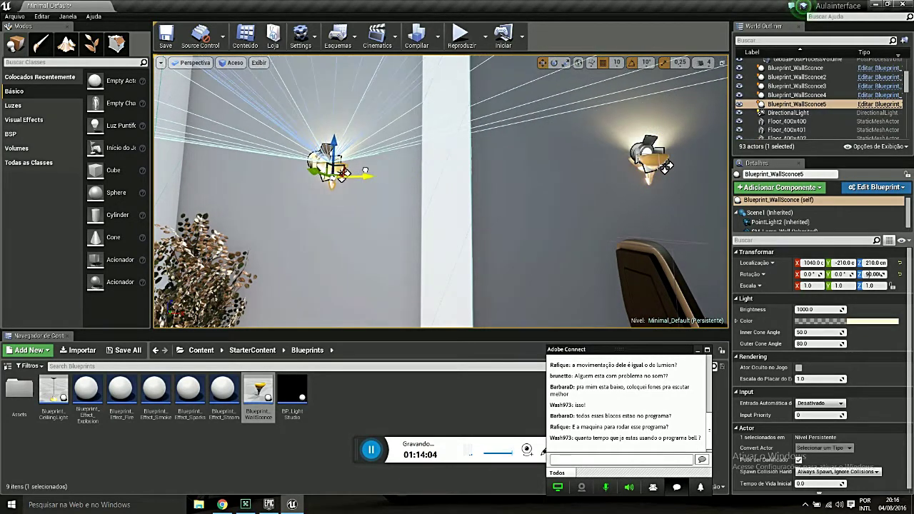
right_drag(431, 203, 431, 203)
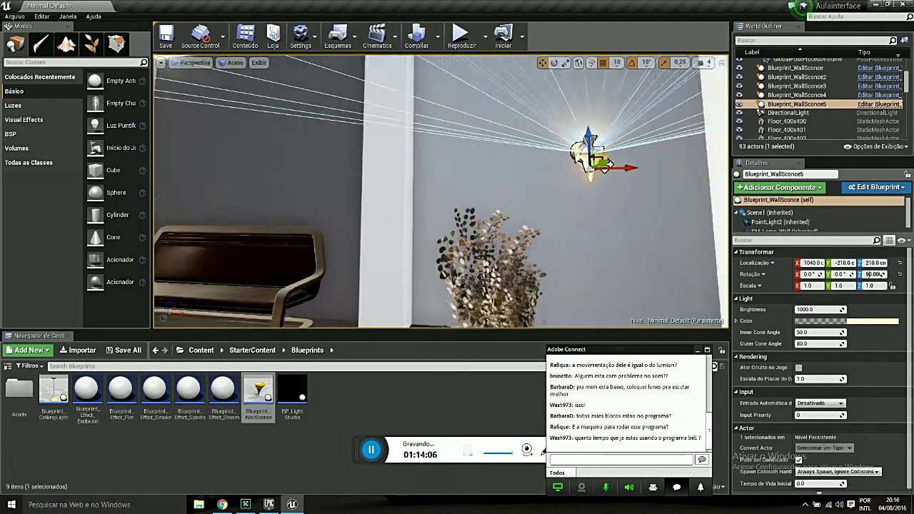
right_drag(630, 192, 630, 193)
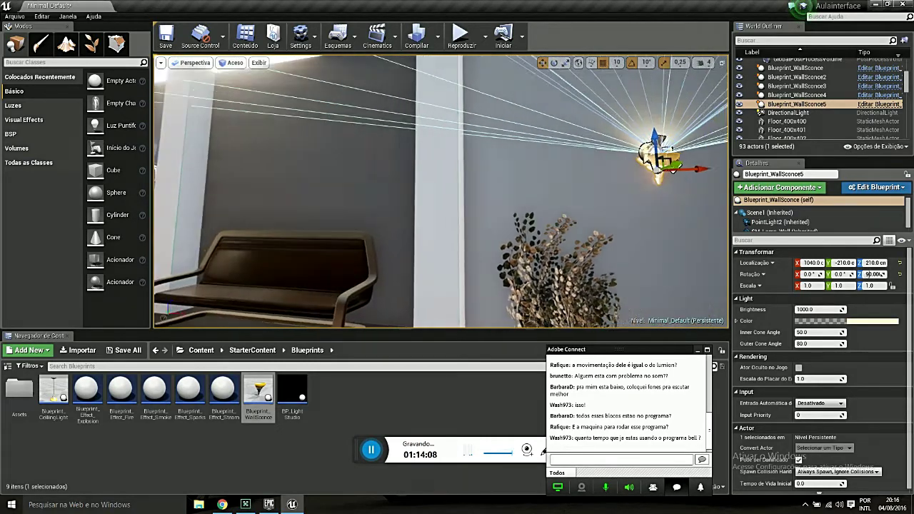
Duplicate the sconce again and slide the copy along the wall to X -130.
mouse_move(656, 181)
alt+mouse_down()
mouse_move(298, 176)
mouse_move(578, 210)
mouse_move(393, 228)
alt+mouse_up()
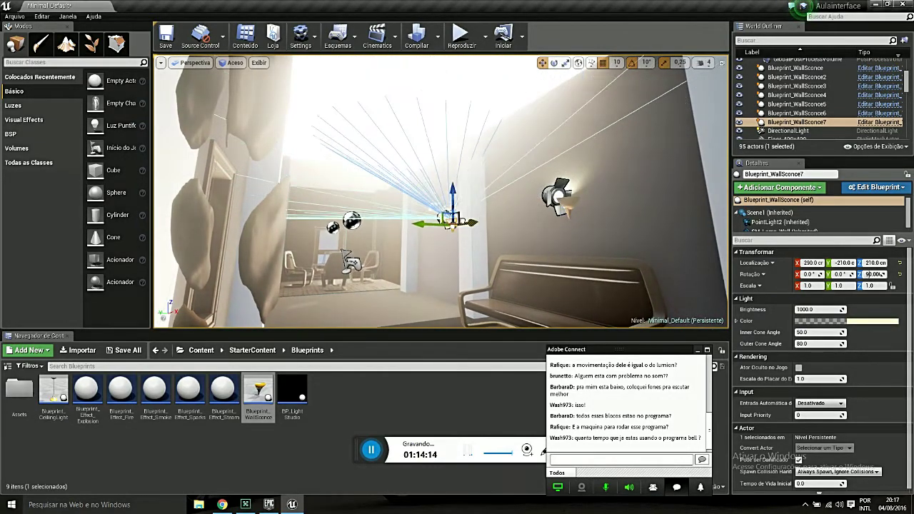
drag(455, 246, 457, 245)
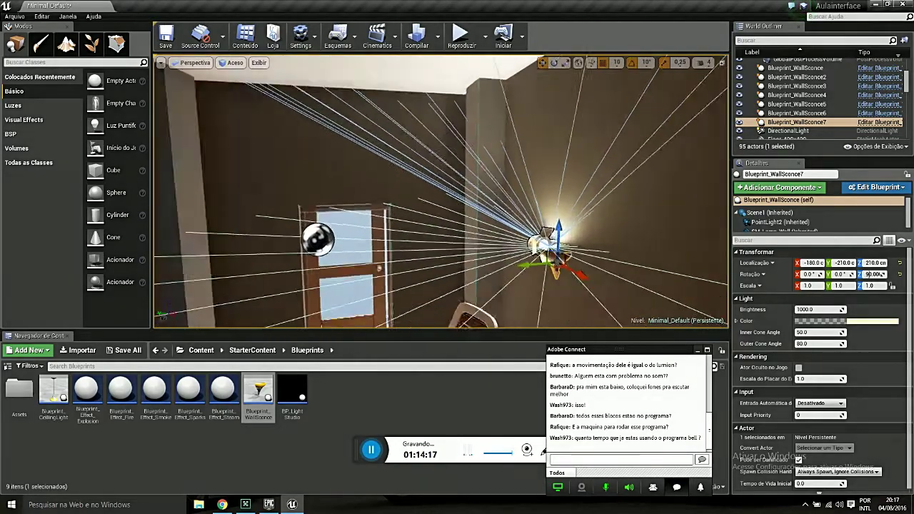
right_drag(425, 240, 424, 240)
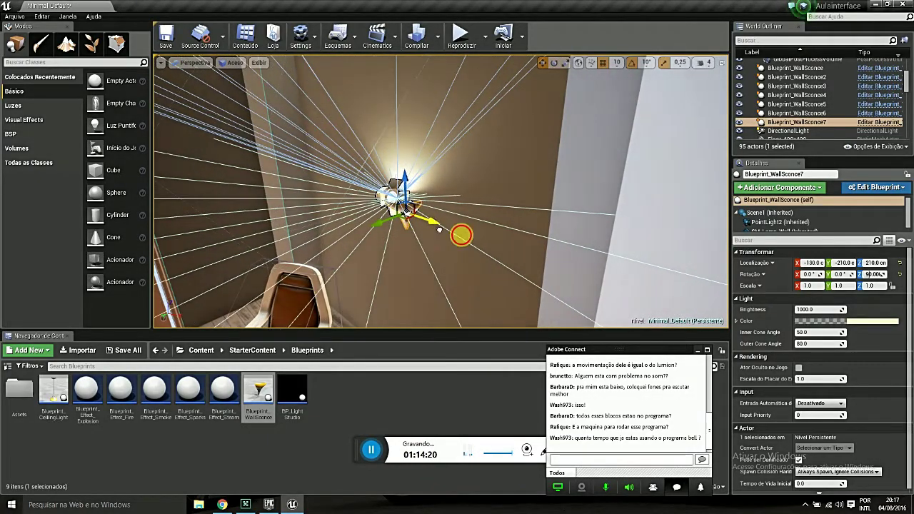
drag(398, 212, 462, 238)
right_drag(429, 214, 429, 214)
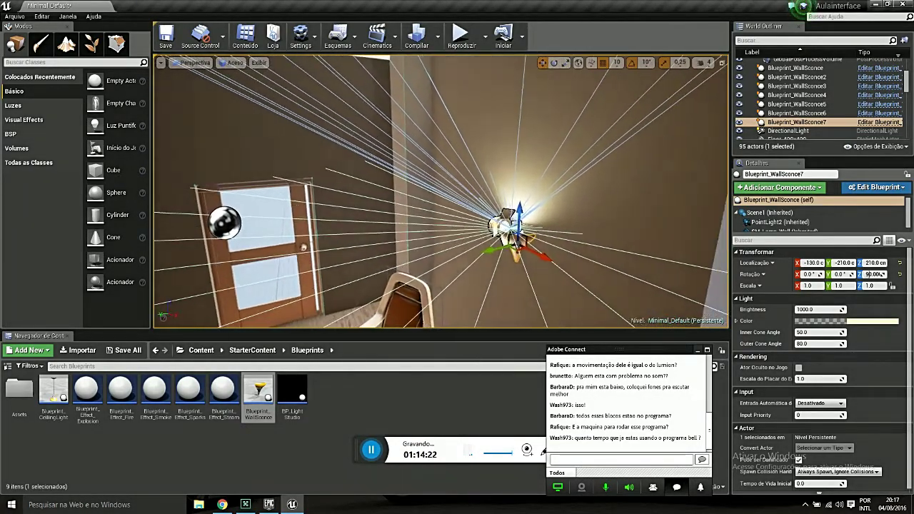
Select SM_Door in the doorway and delete it, leaving the frame open.
click(292, 301)
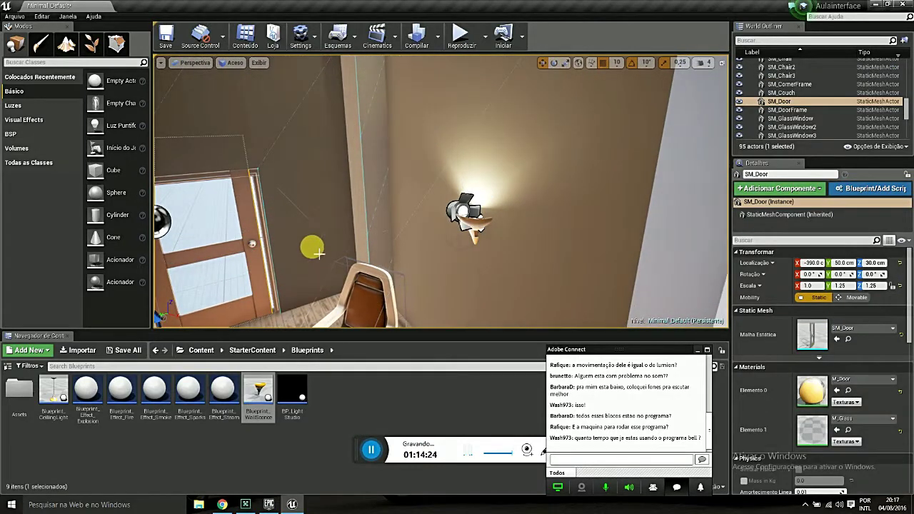
right_drag(464, 218, 467, 220)
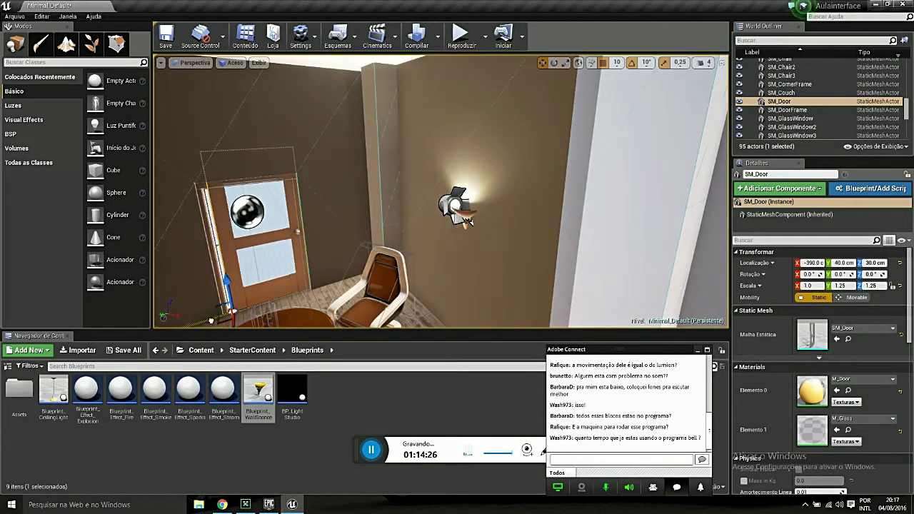
key(Delete)
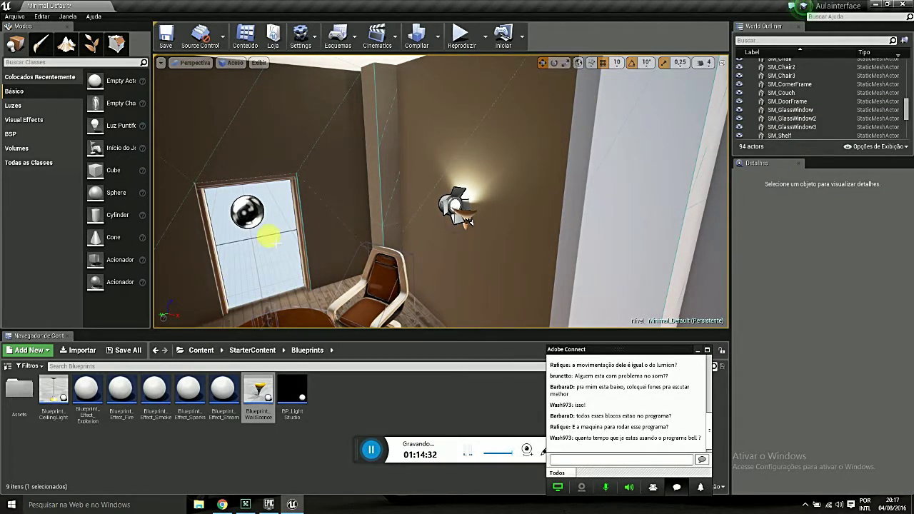
Open Architecture, Shapes and Textures in turn, ending on the StarterContent list with Particles.
click(262, 353)
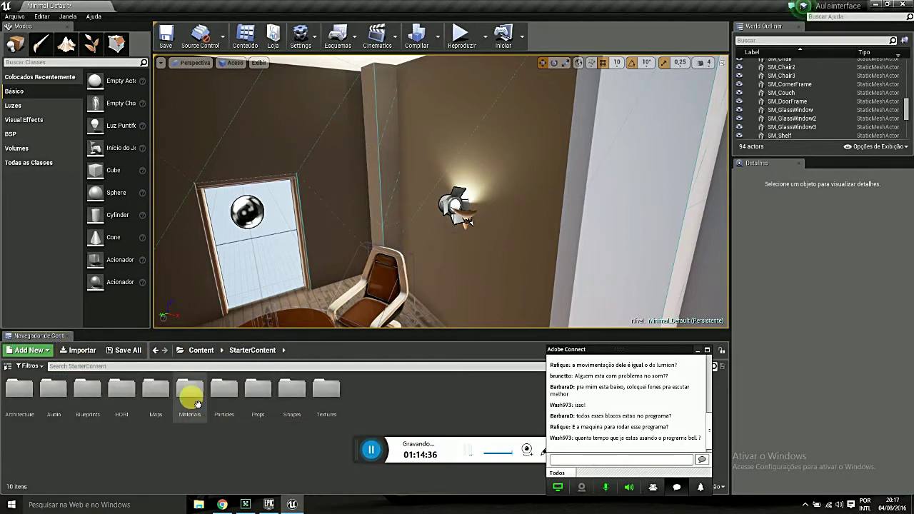
double_click(21, 392)
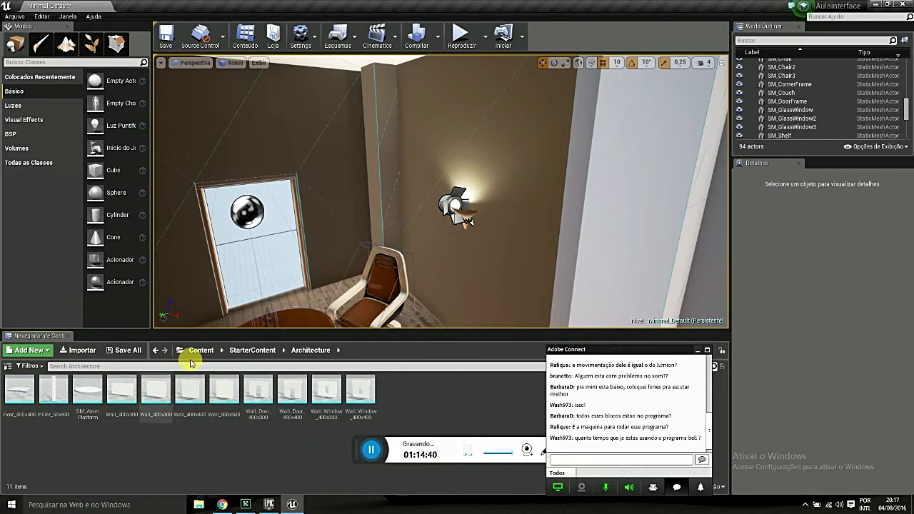
drag(198, 329, 199, 329)
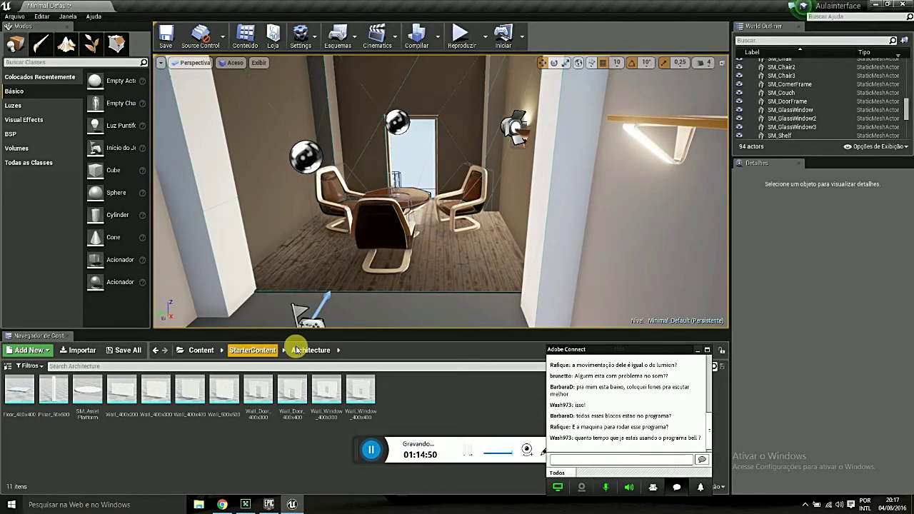
click(266, 353)
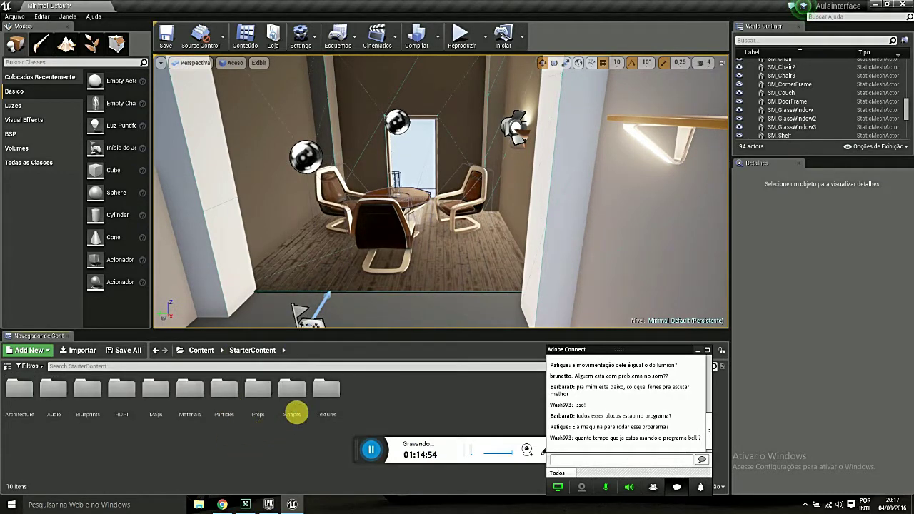
double_click(295, 393)
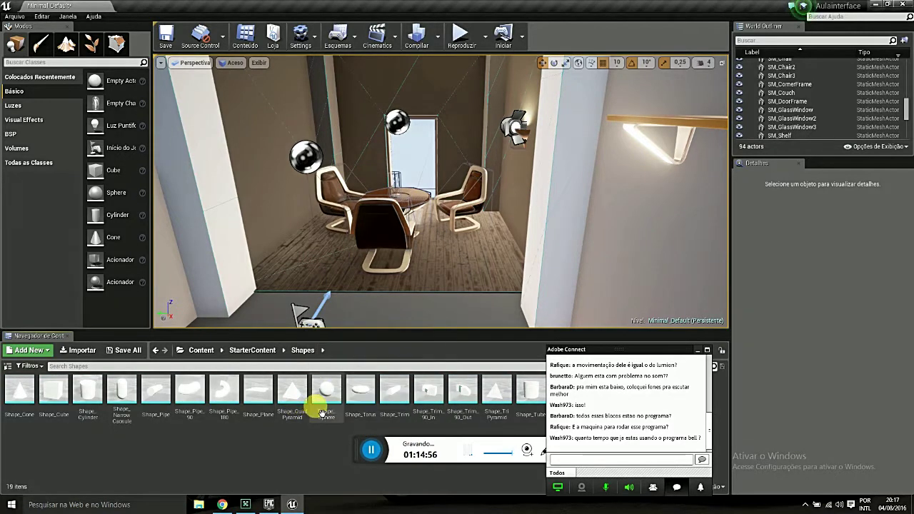
click(253, 350)
double_click(336, 403)
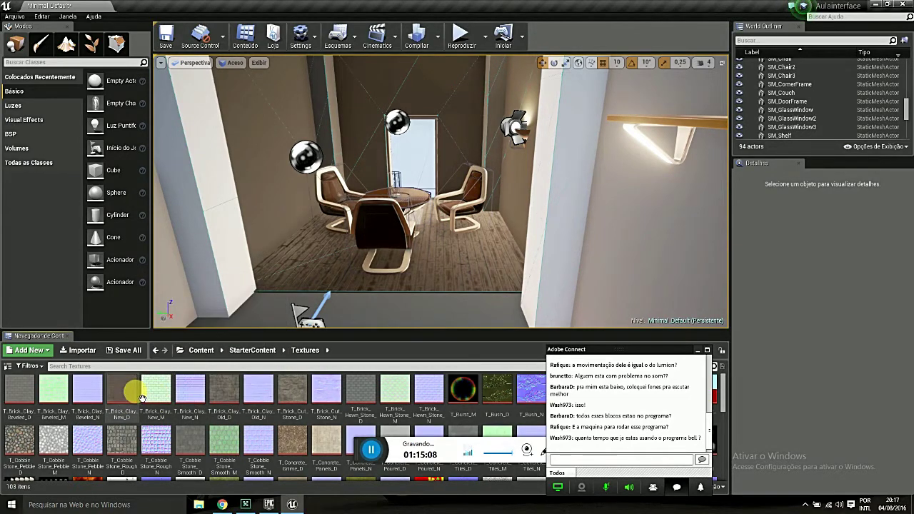
click(252, 351)
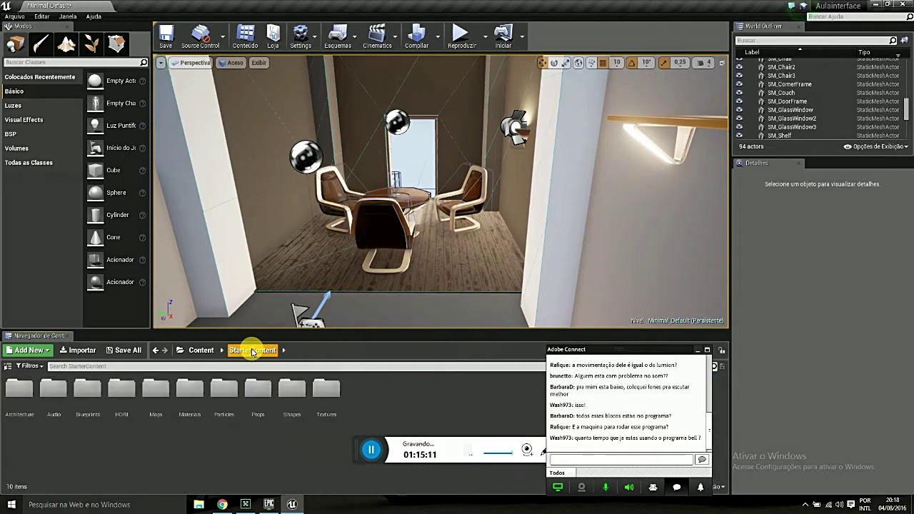
From the Particles folder, place P_Ambient_Dust on the room floor near the chairs.
double_click(234, 398)
drag(370, 270, 372, 215)
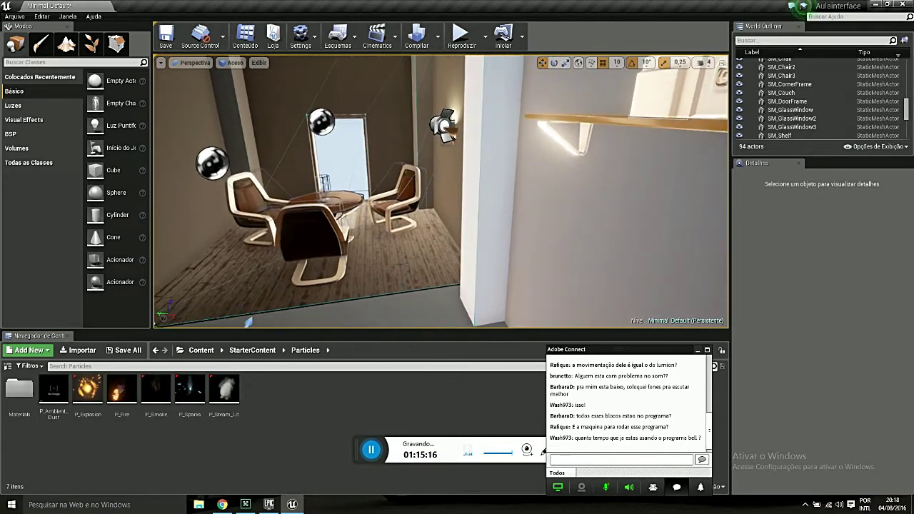
right_drag(372, 215, 243, 331)
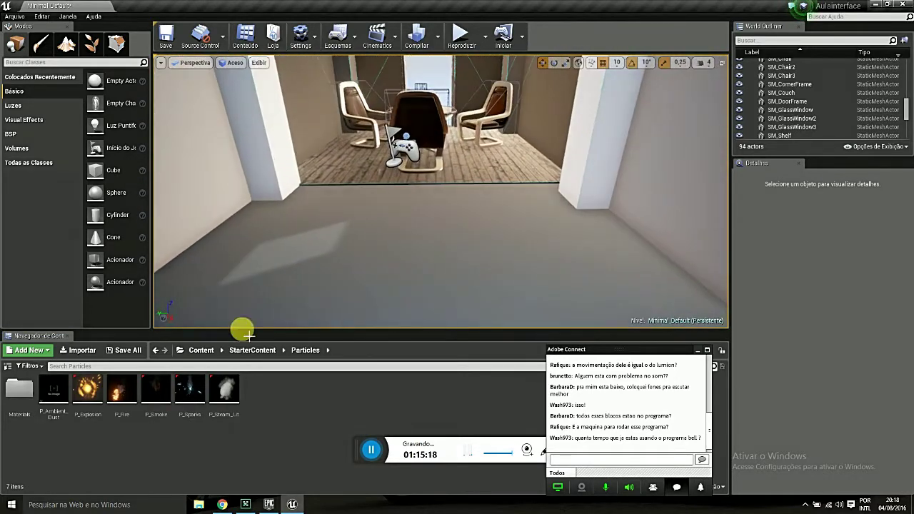
drag(63, 402, 397, 240)
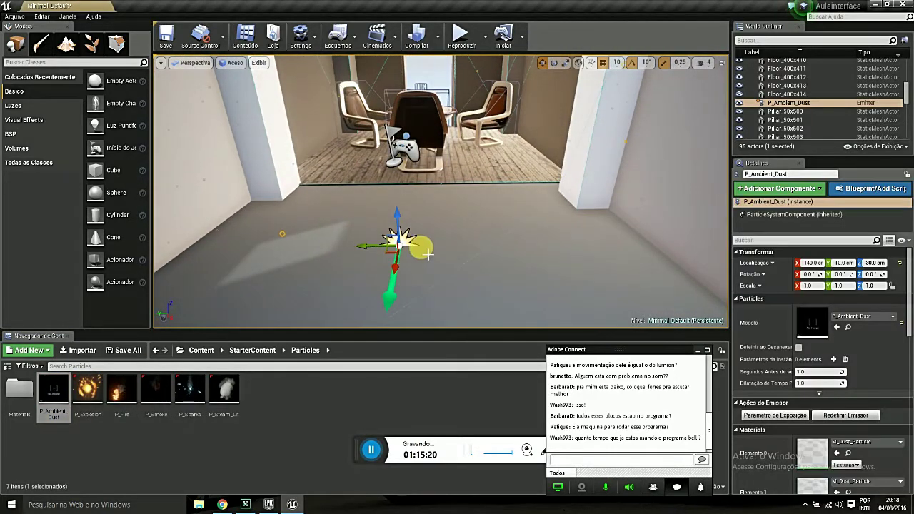
Reframe the view on the whole room and drag P_Explosion into the viewport.
right_drag(469, 241, 457, 272)
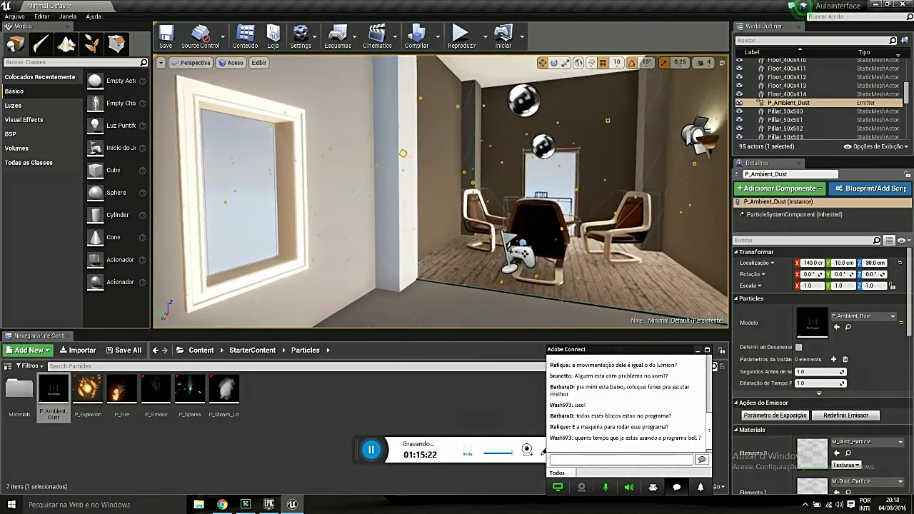
mouse_move(441, 192)
right_down()
mouse_move(468, 192)
mouse_move(450, 194)
right_up()
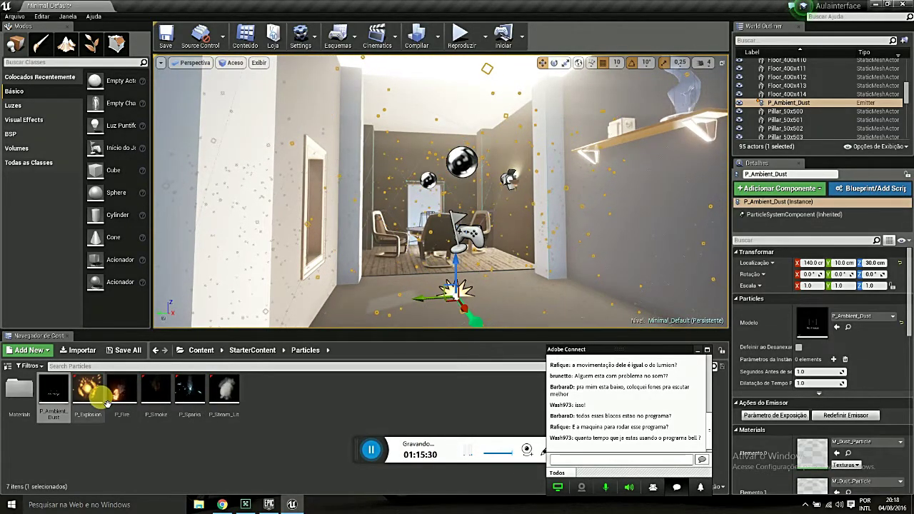
drag(106, 405, 411, 246)
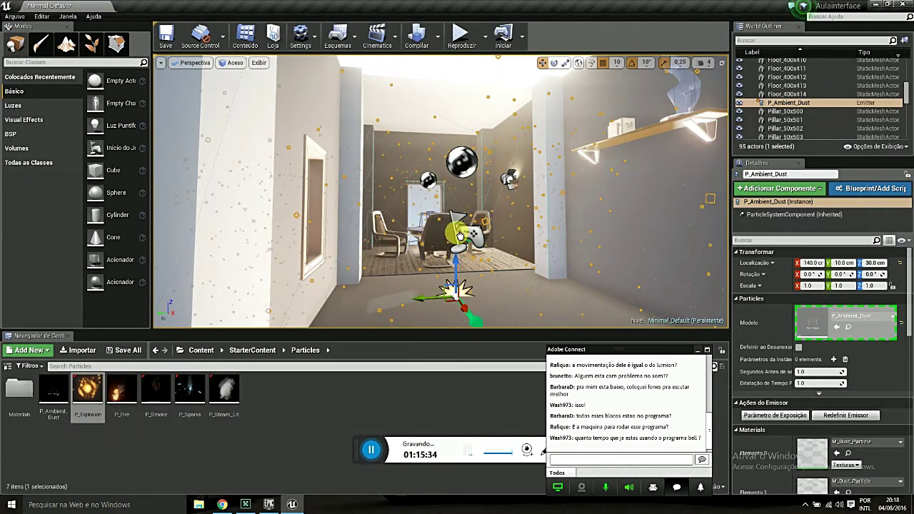
Drop P_Explosion onto the table and delete it, then do the same with P_Fire.
scroll(461, 236, up, 5)
drag(461, 236, 419, 284)
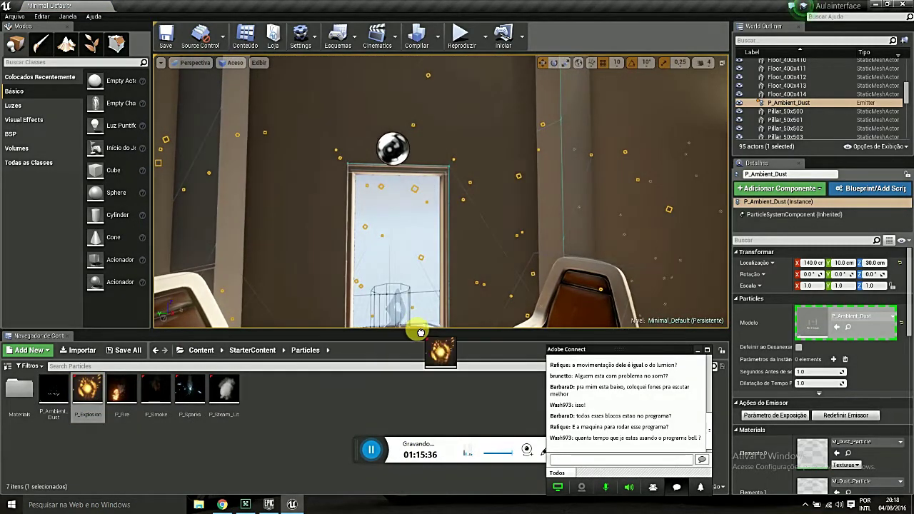
mouse_move(420, 332)
mouse_down()
mouse_move(422, 303)
mouse_move(453, 323)
mouse_up()
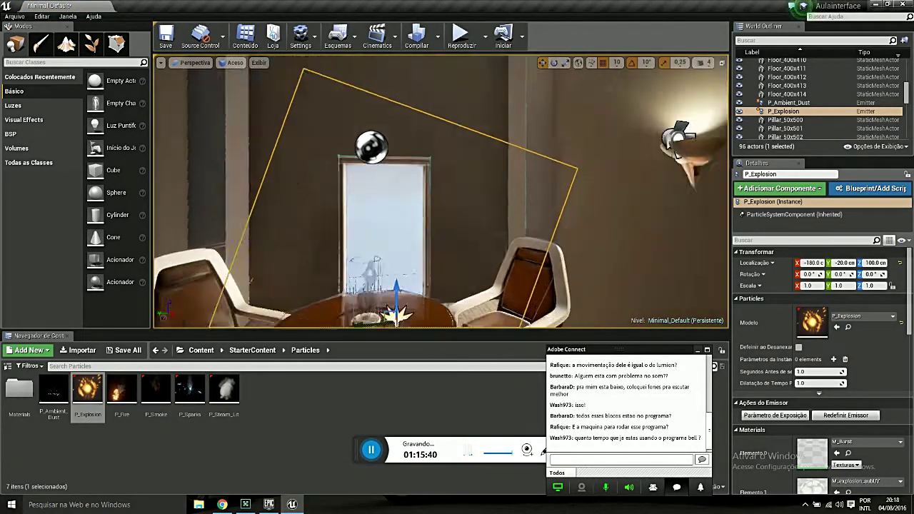
scroll(453, 323, down, 4)
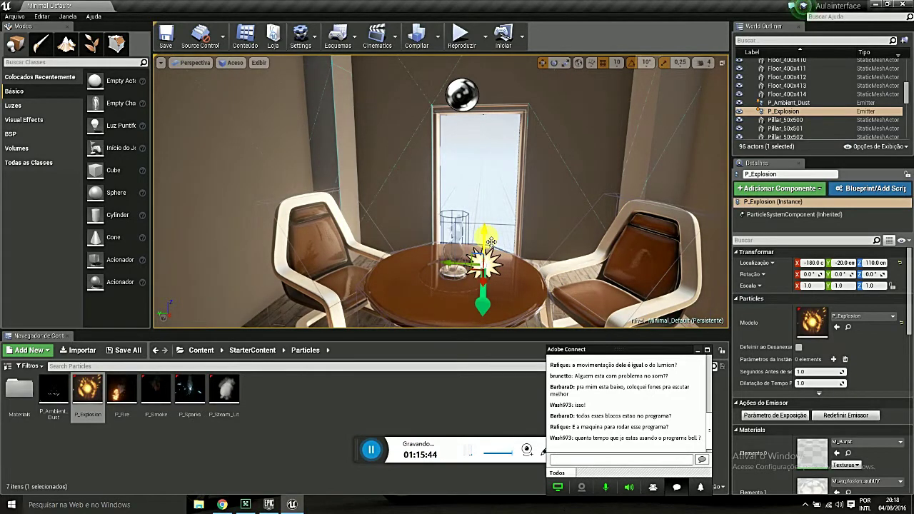
key(Delete)
mouse_move(121, 389)
mouse_down()
mouse_move(484, 290)
mouse_move(286, 286)
mouse_up()
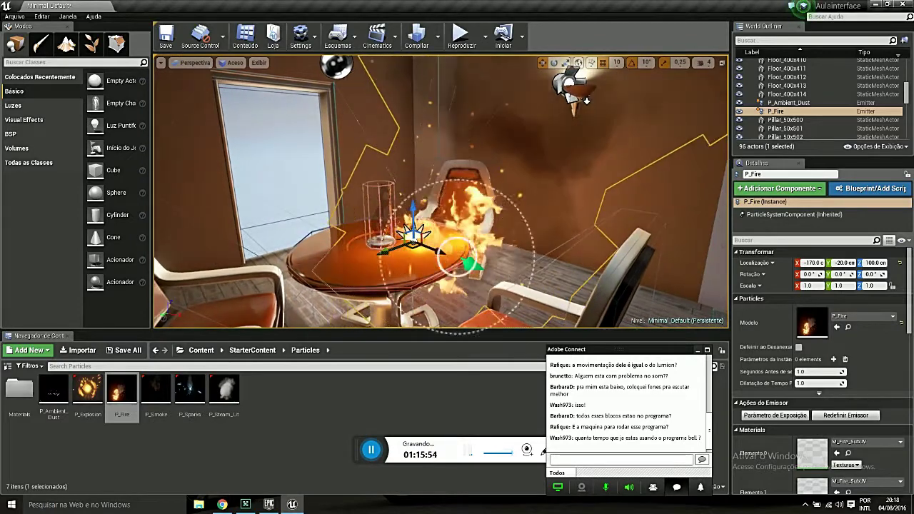
key(Delete)
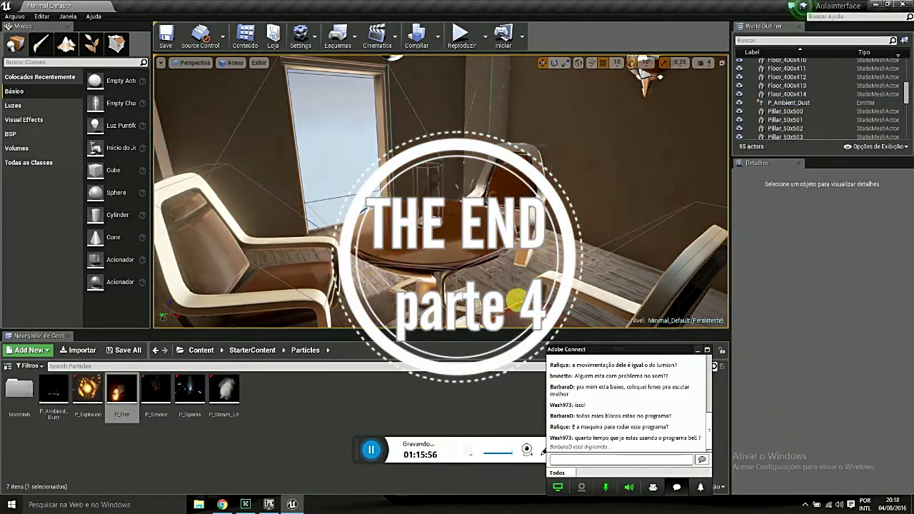